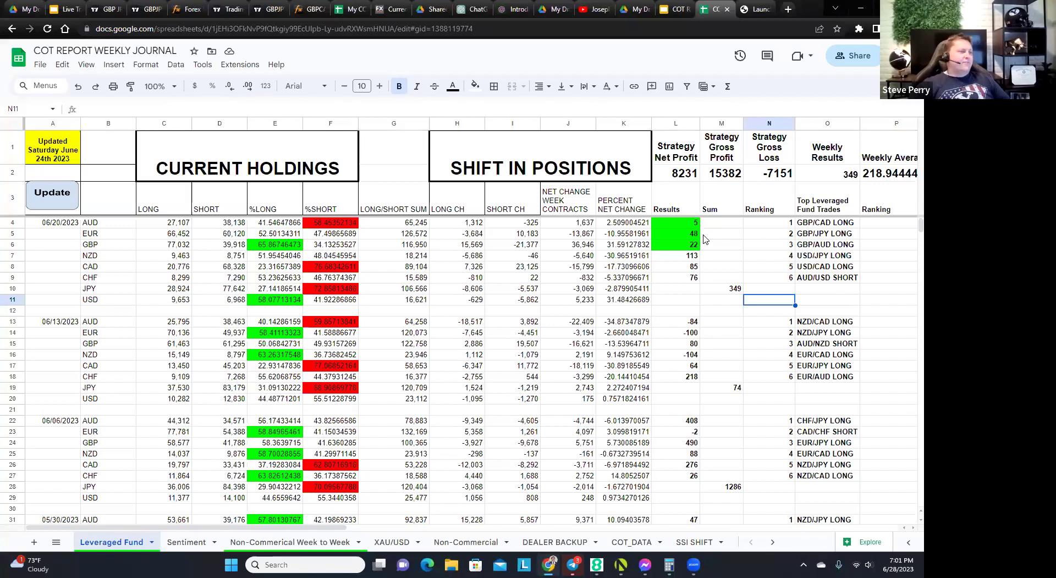
# Switch to TradingView and review the GBPJPY and GBPCAD hourly charts with their long positions
pyautogui.click(268, 10)
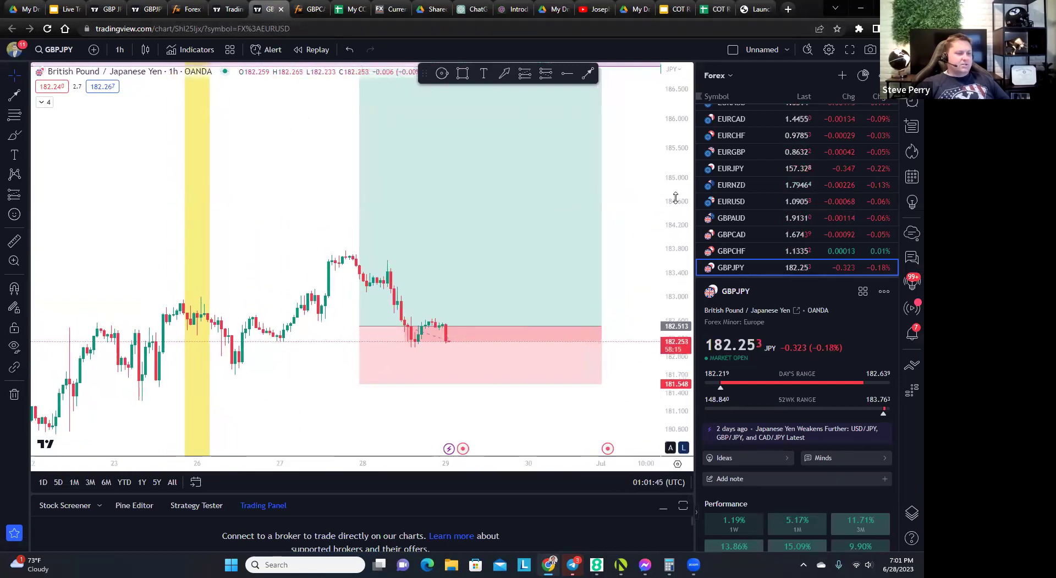
pyautogui.moveTo(632, 219); pyautogui.dragTo(650, 214)
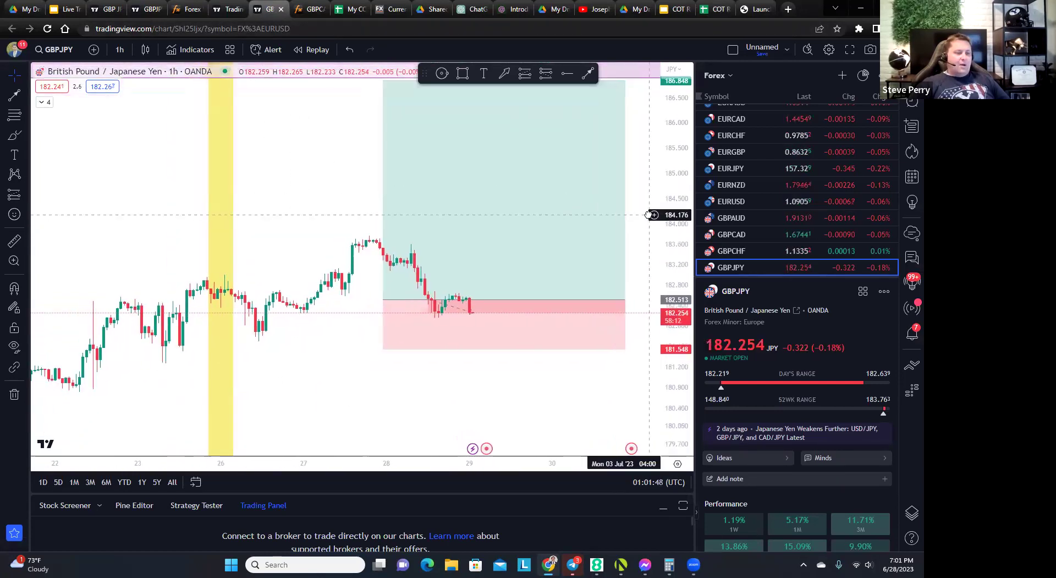
pyautogui.click(731, 235)
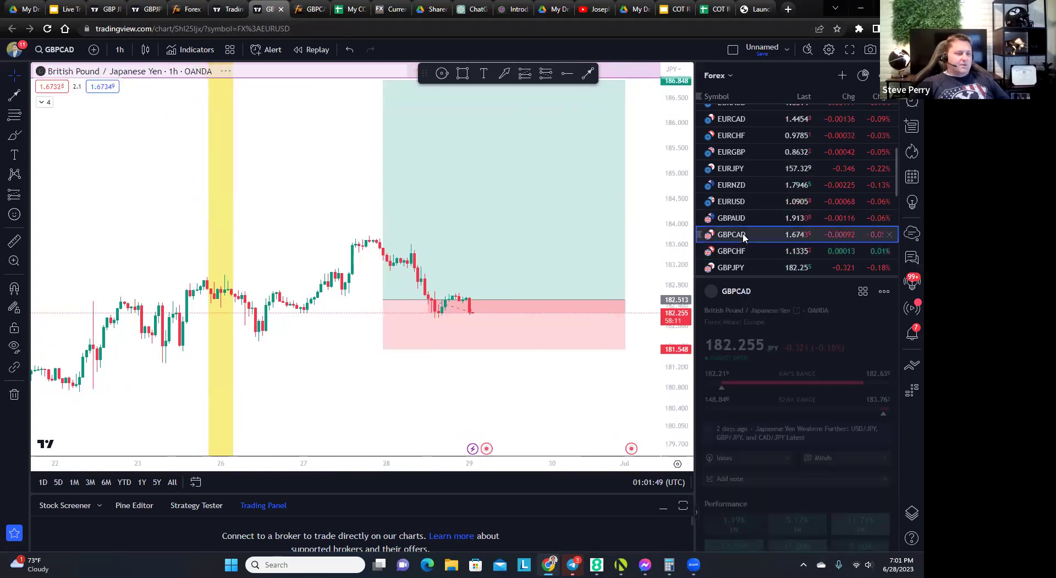
pyautogui.moveTo(557, 261); pyautogui.dragTo(642, 209)
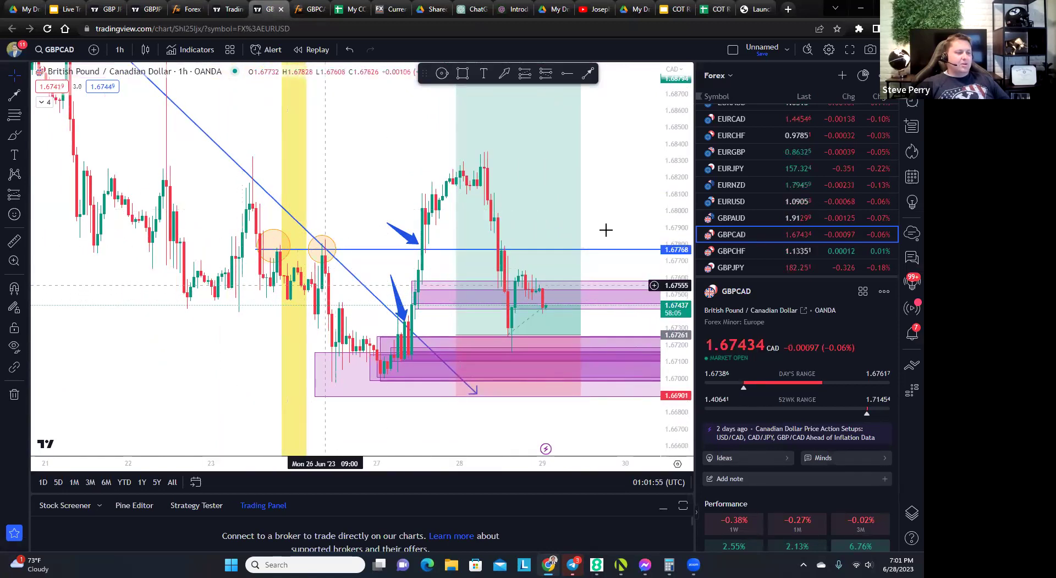
pyautogui.moveTo(602, 226); pyautogui.dragTo(554, 239)
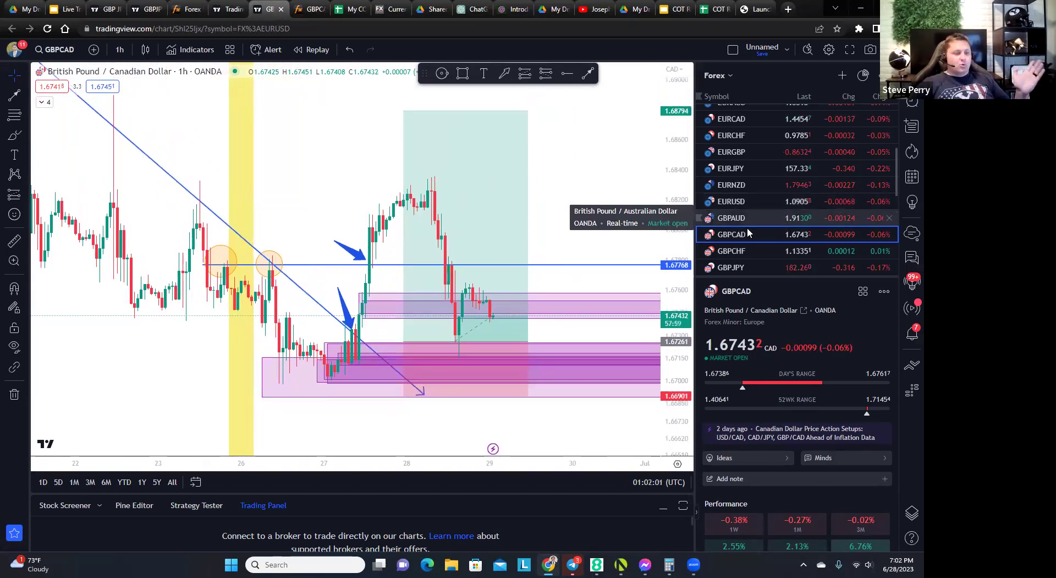
# Open the GBPAUD hourly chart and examine its recent price action, cancelling the alert change
pyautogui.click(730, 219)
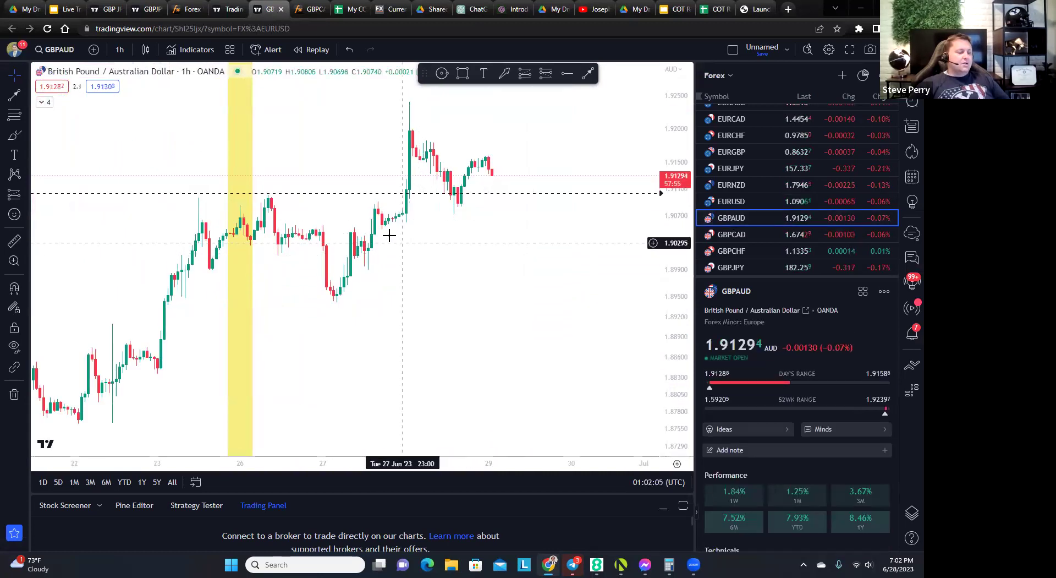
pyautogui.moveTo(349, 194); pyautogui.dragTo(428, 228)
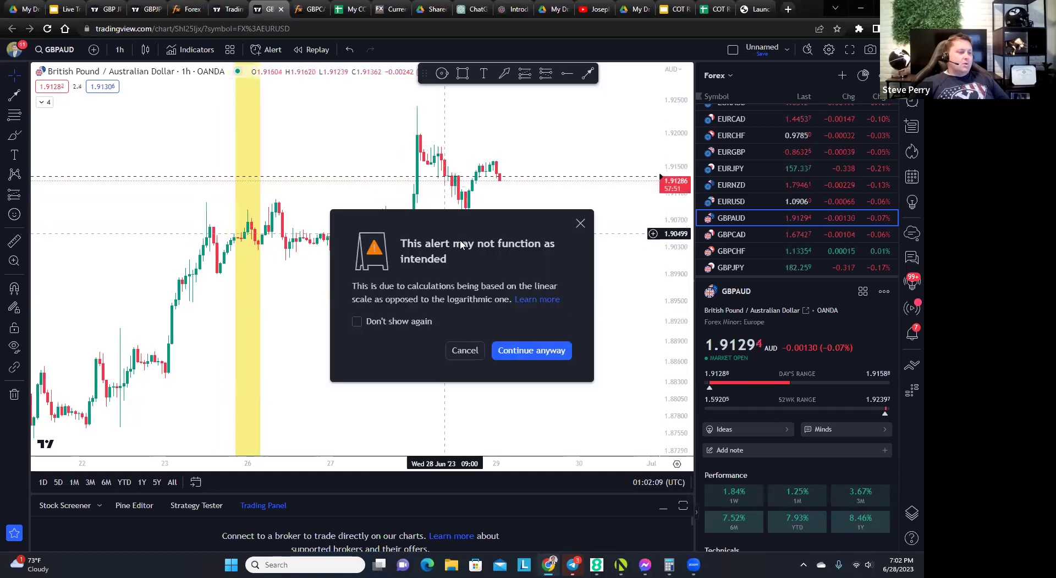
pyautogui.click(465, 350)
pyautogui.moveTo(478, 339); pyautogui.dragTo(509, 361)
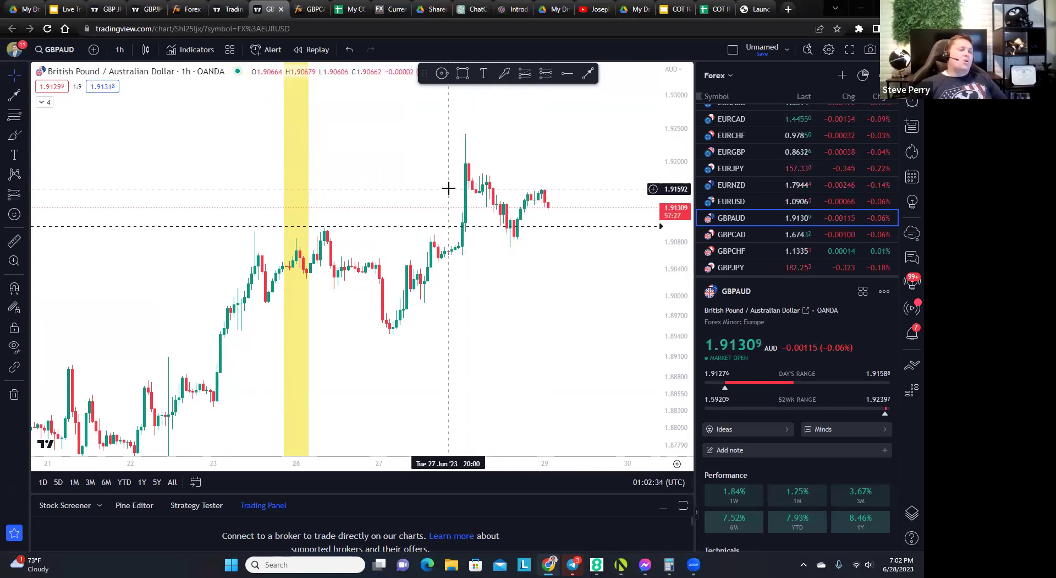
# Return to the COT report journal and set the 06/20/2023 results to 95 for USD/JPY and 83 for USD/CAD
pyautogui.click(715, 9)
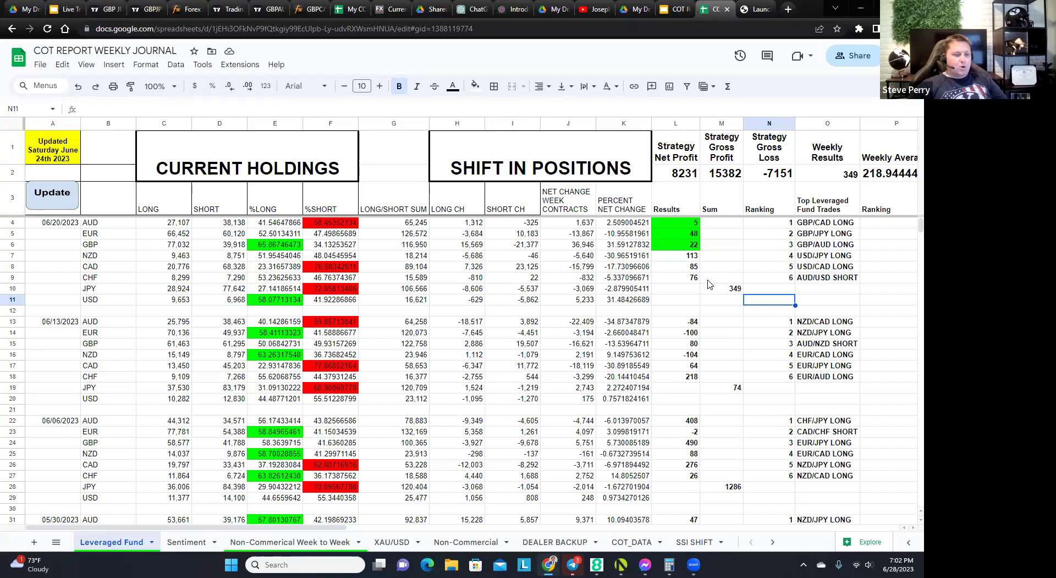
pyautogui.click(692, 256)
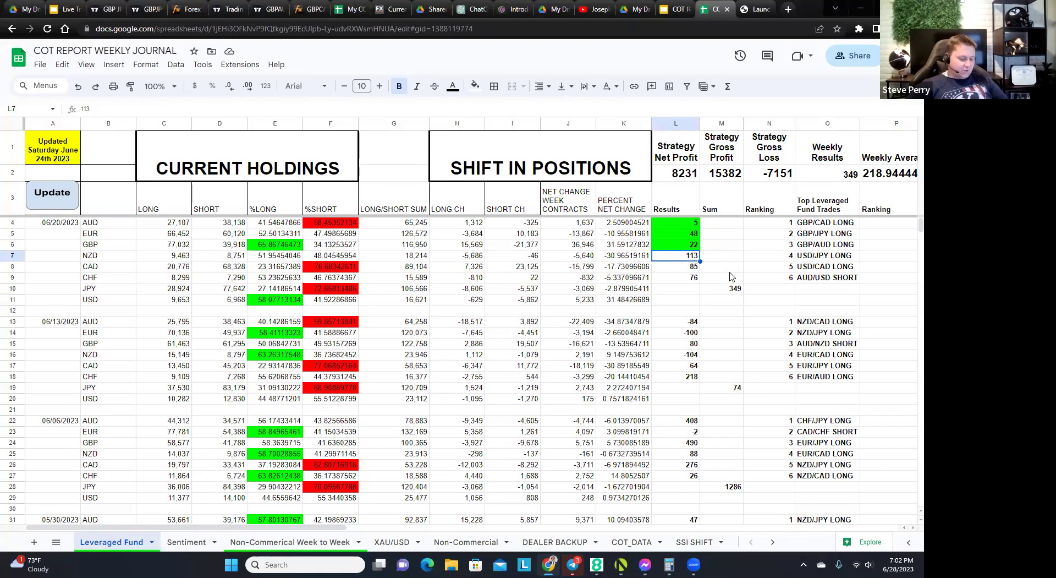
pyautogui.write('95')
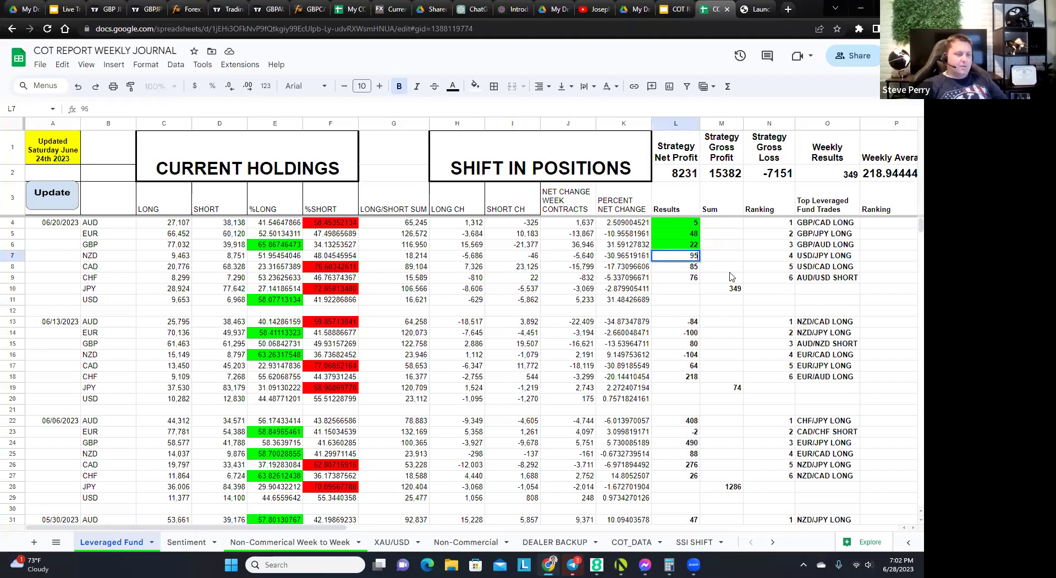
pyautogui.press('Return')
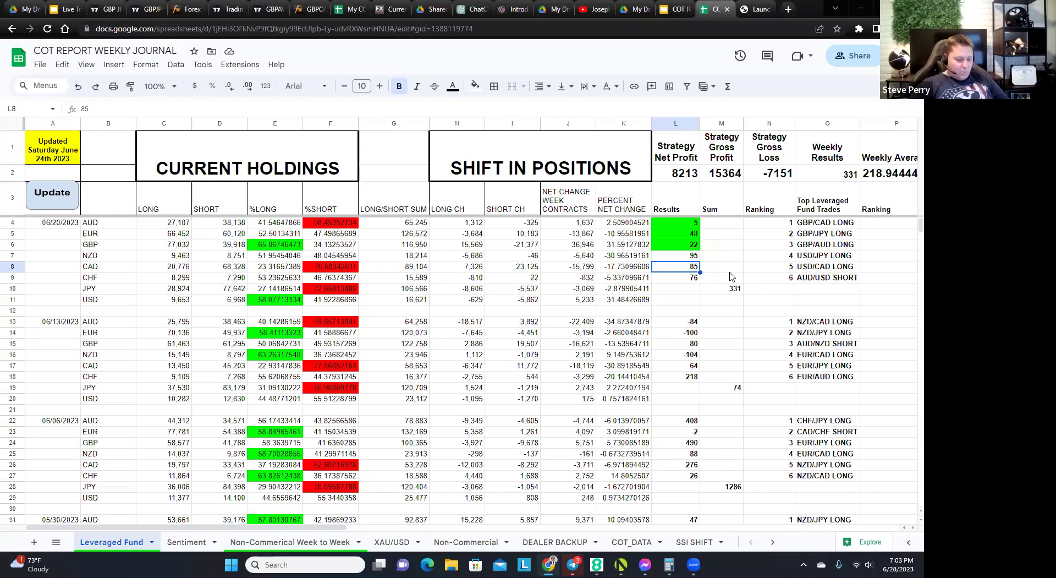
pyautogui.write('83')
pyautogui.press('Return')
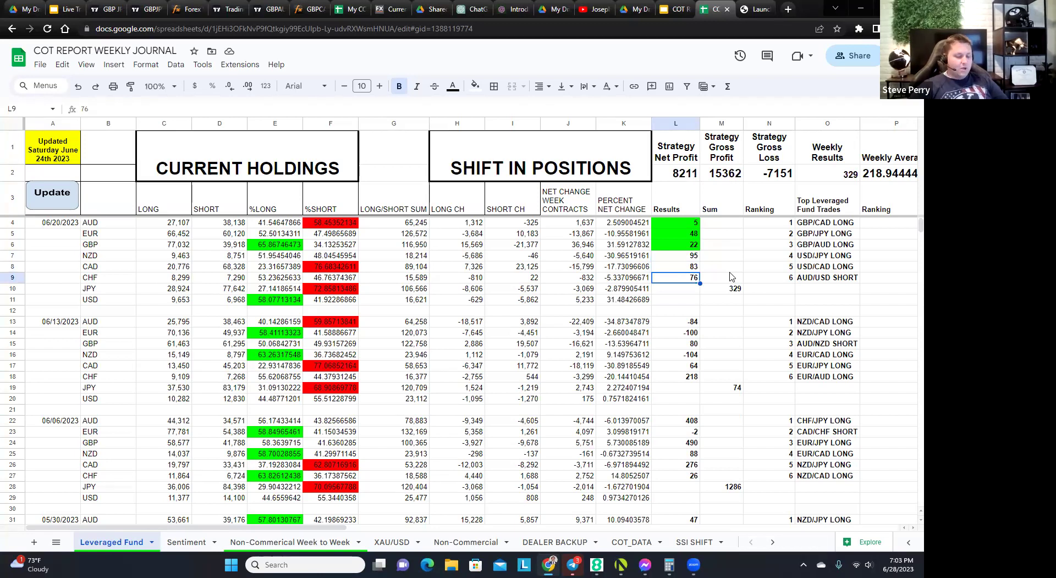
# Check the sum formula for the 06/20/2023 week's trade results
pyautogui.click(750, 303)
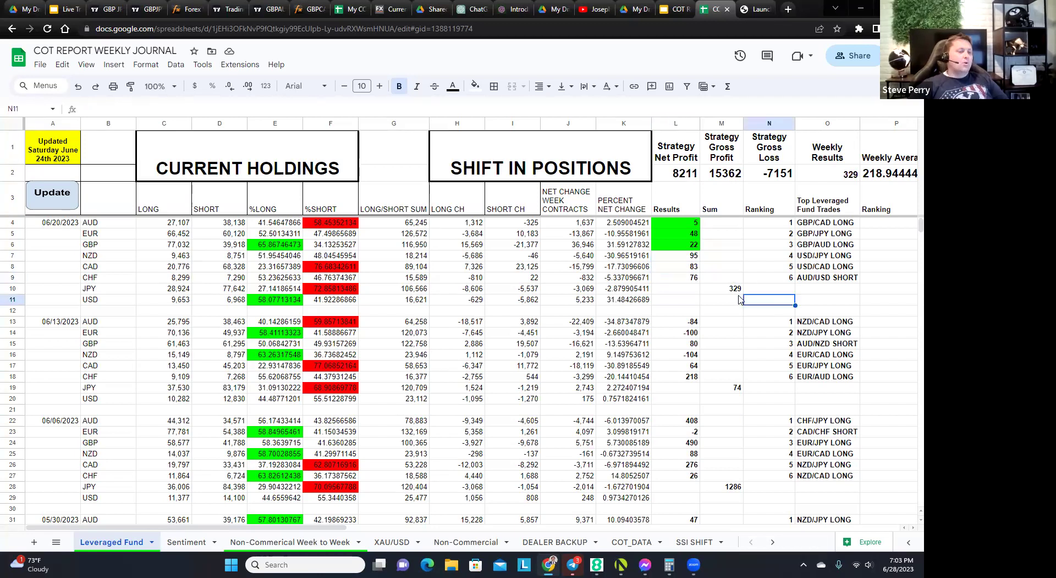
pyautogui.click(731, 292)
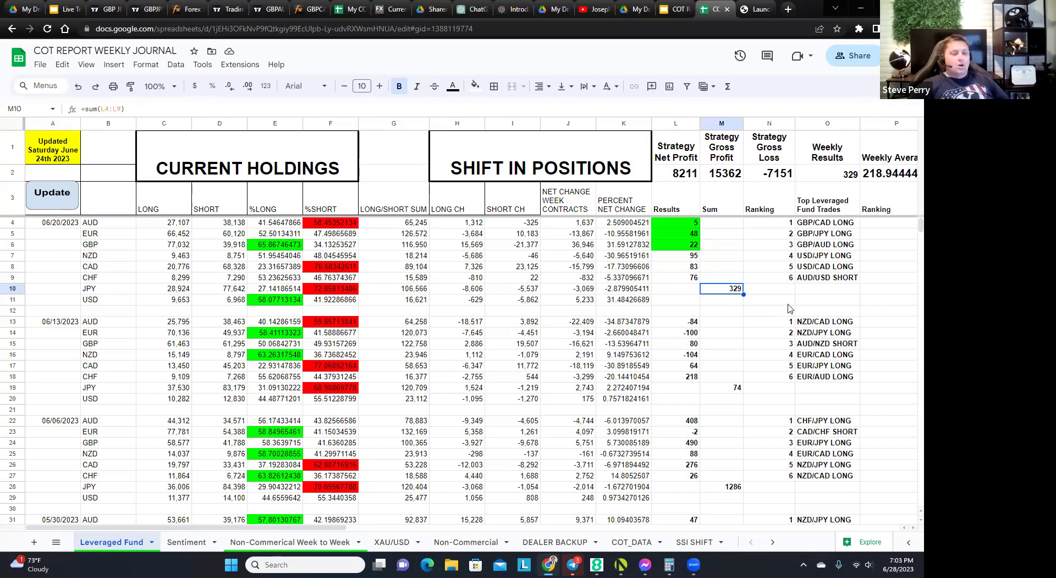
pyautogui.click(771, 294)
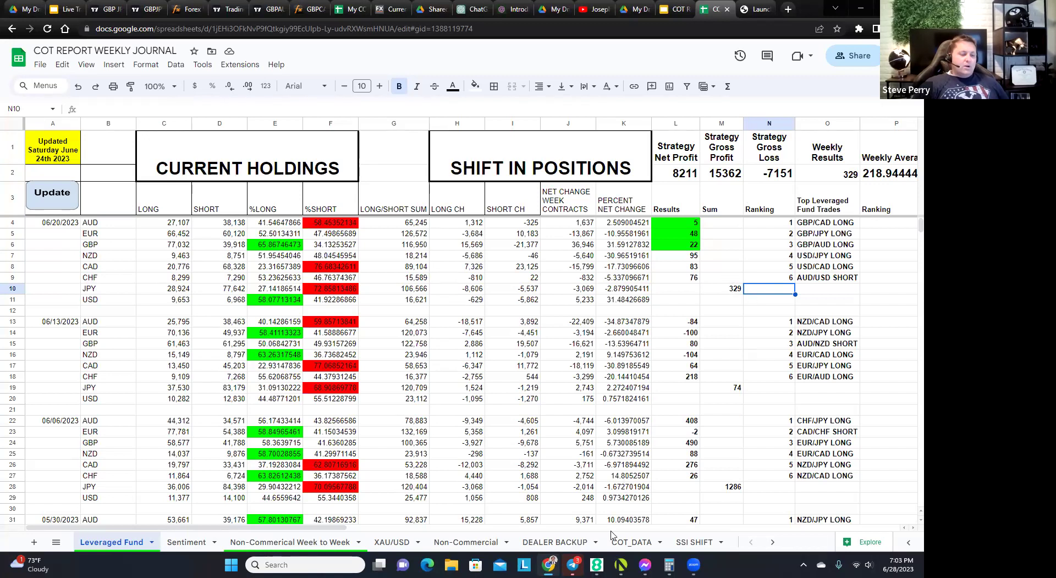
# Switch to MetaTrader 4 and load USDCAD.i into the chart to view its open trade and stop-loss levels
pyautogui.click(597, 564)
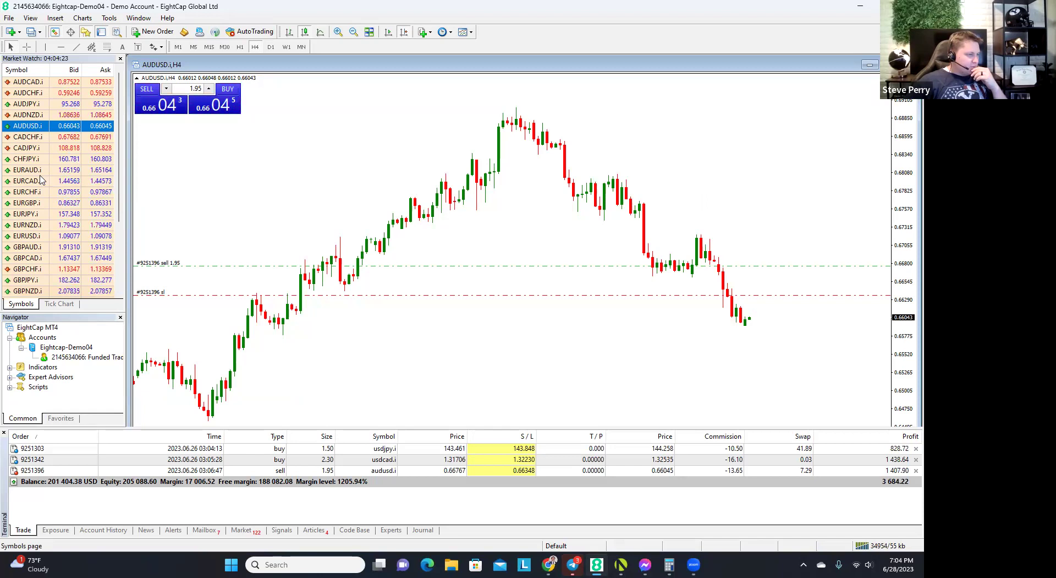
pyautogui.scroll(-3, 36, 220)
pyautogui.moveTo(27, 258); pyautogui.dragTo(428, 215)
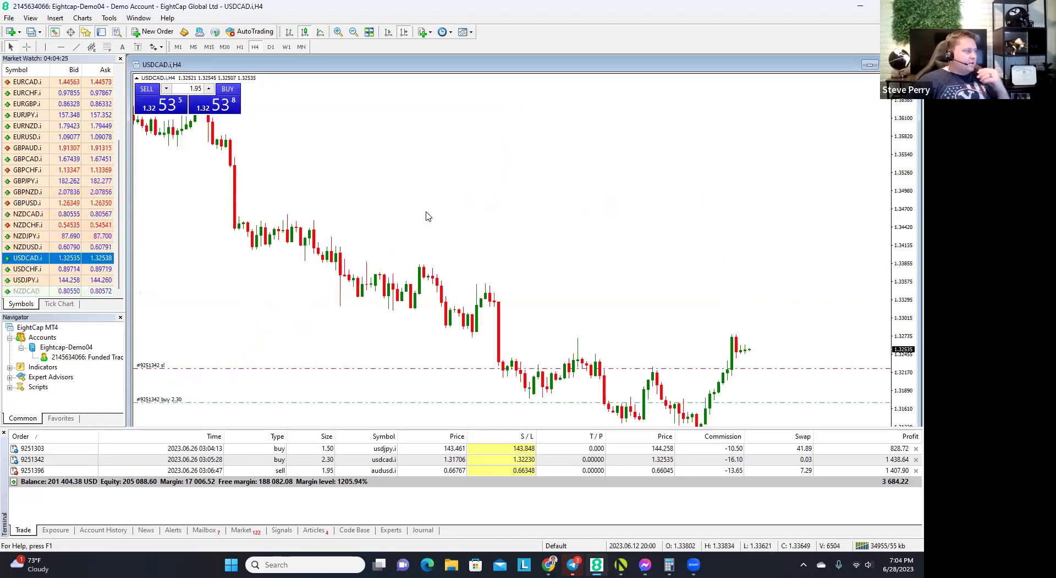
pyautogui.moveTo(910, 223)
pyautogui.mouseDown()
pyautogui.moveTo(909, 236)
pyautogui.moveTo(911, 223)
pyautogui.mouseUp()
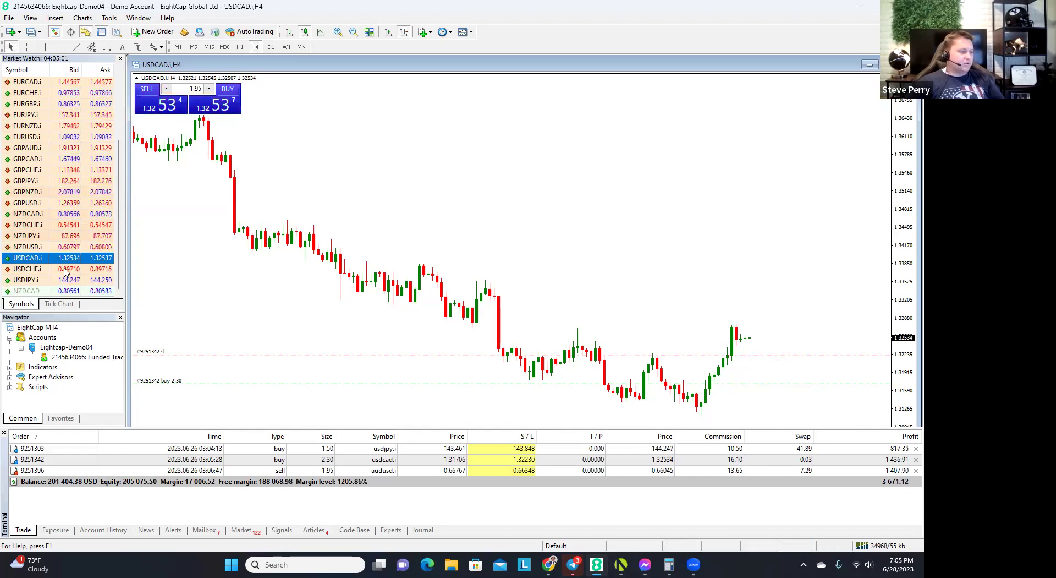
# Load USDJPY.i into the chart and examine its price against the open buy and stop-loss levels
pyautogui.moveTo(24, 283); pyautogui.dragTo(478, 233)
pyautogui.moveTo(777, 254); pyautogui.dragTo(907, 239)
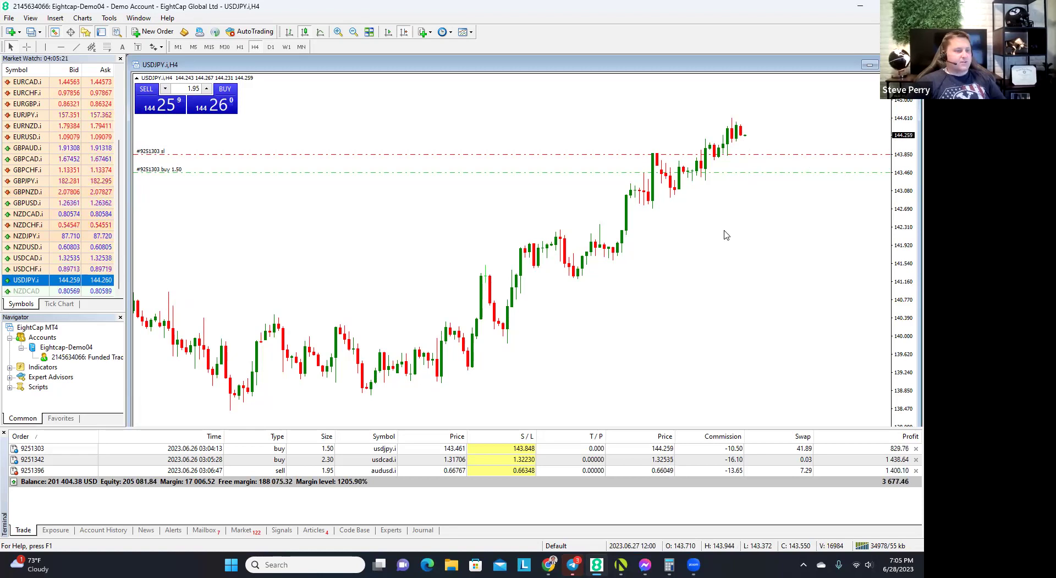
pyautogui.moveTo(907, 215)
pyautogui.mouseDown()
pyautogui.moveTo(905, 279)
pyautogui.moveTo(907, 201)
pyautogui.mouseUp()
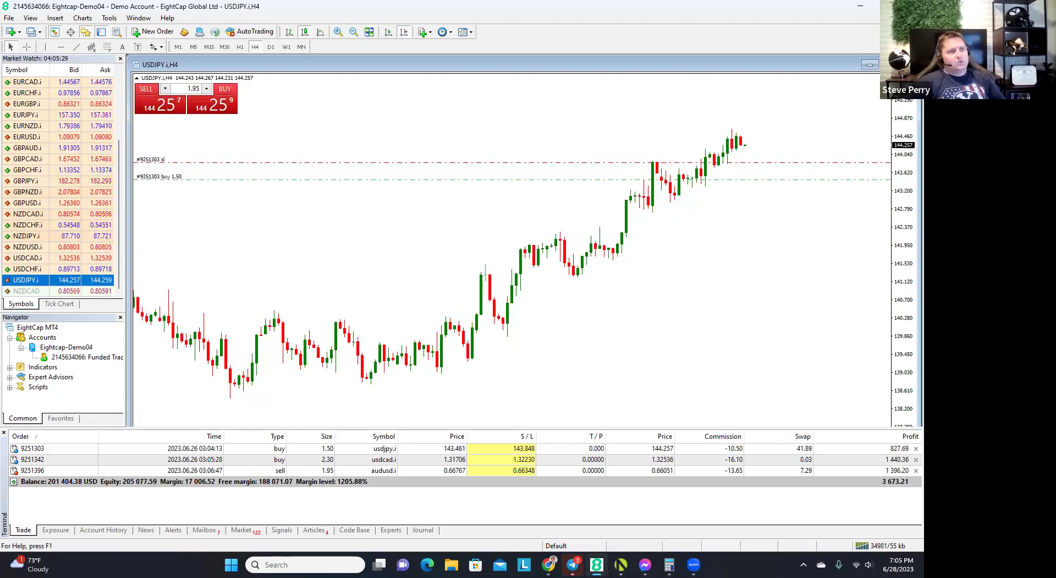
pyautogui.moveTo(478, 253); pyautogui.dragTo(470, 254)
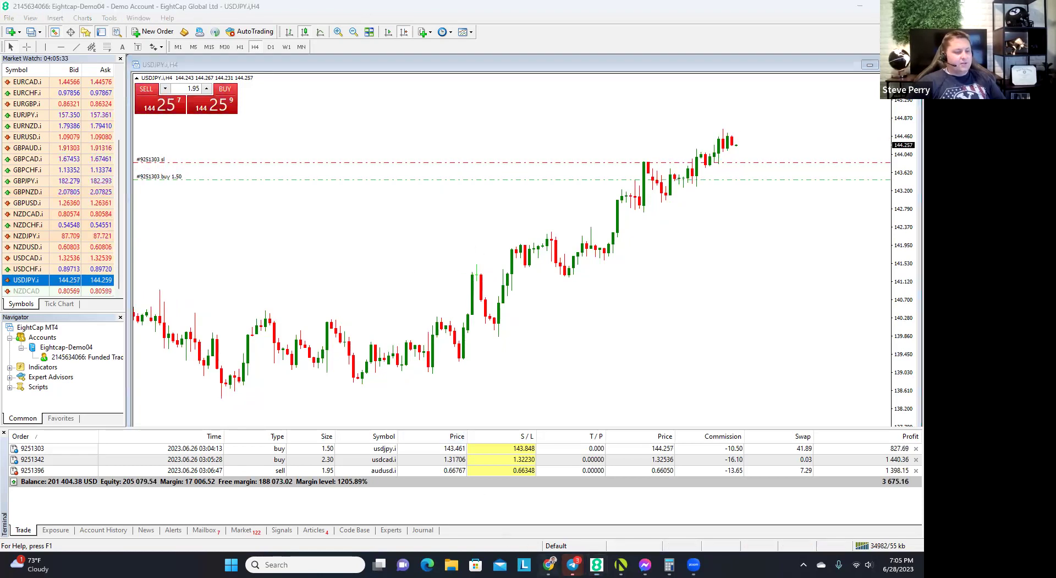
# Go back to TradingView and display the GBPJPY hourly chart, framing the long position's entry and stop
pyautogui.hotkey('alt', 'Tab')
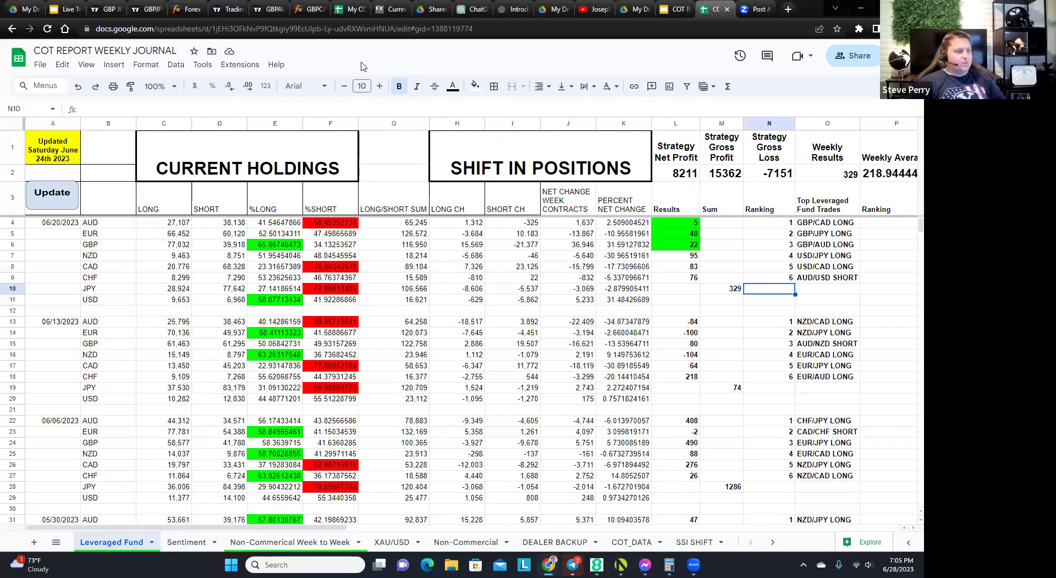
pyautogui.click(261, 9)
pyautogui.scroll(-3, 756, 189)
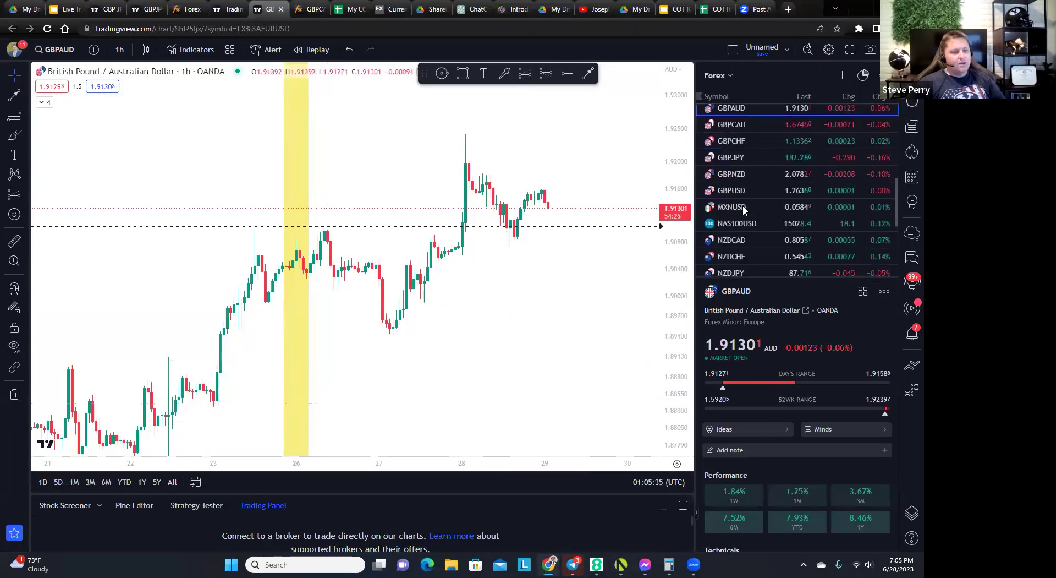
pyautogui.click(752, 157)
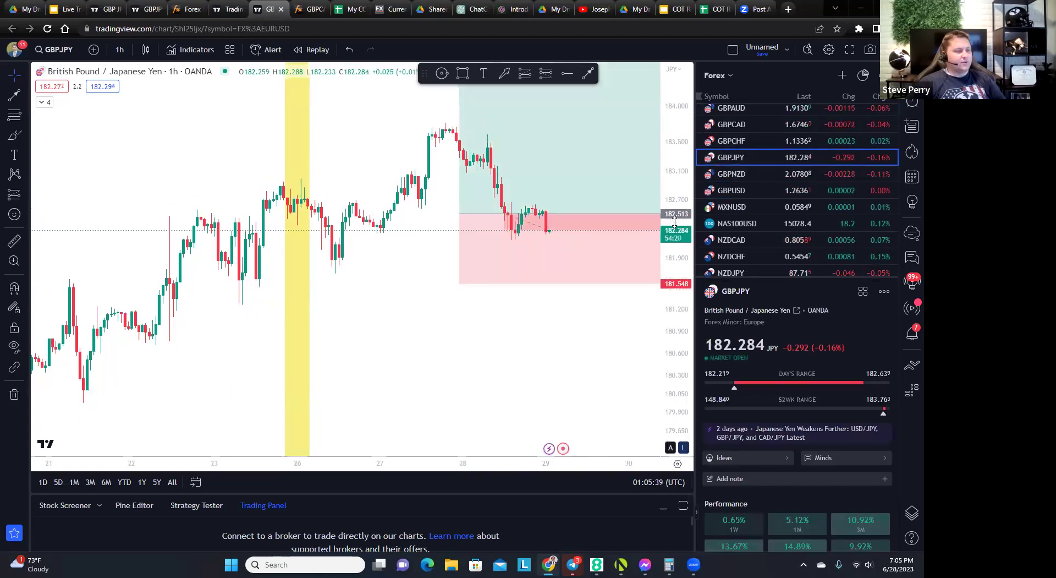
pyautogui.moveTo(566, 346); pyautogui.dragTo(544, 375)
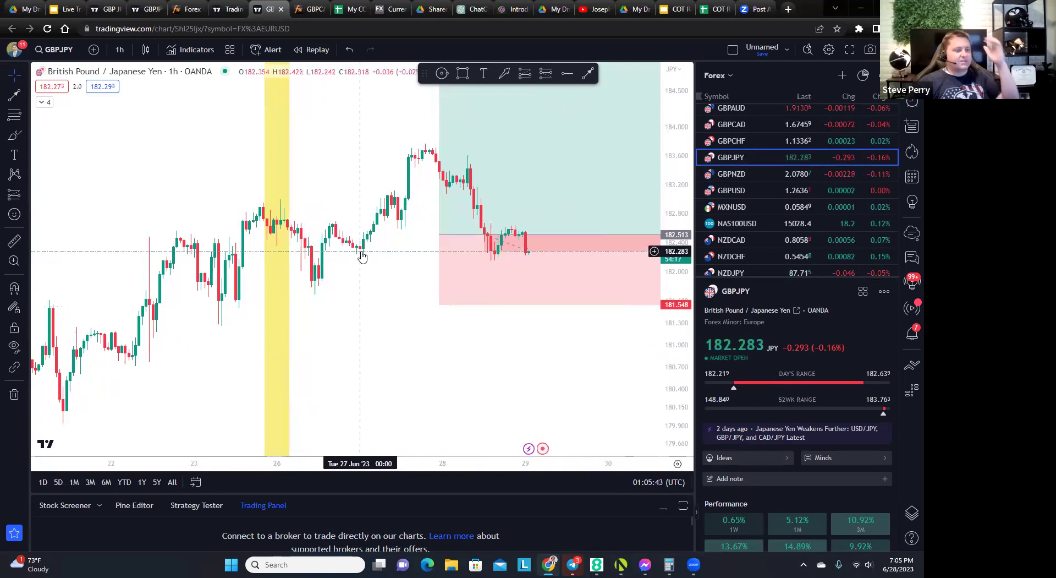
pyautogui.moveTo(361, 255); pyautogui.dragTo(342, 281)
pyautogui.moveTo(677, 187); pyautogui.dragTo(676, 191)
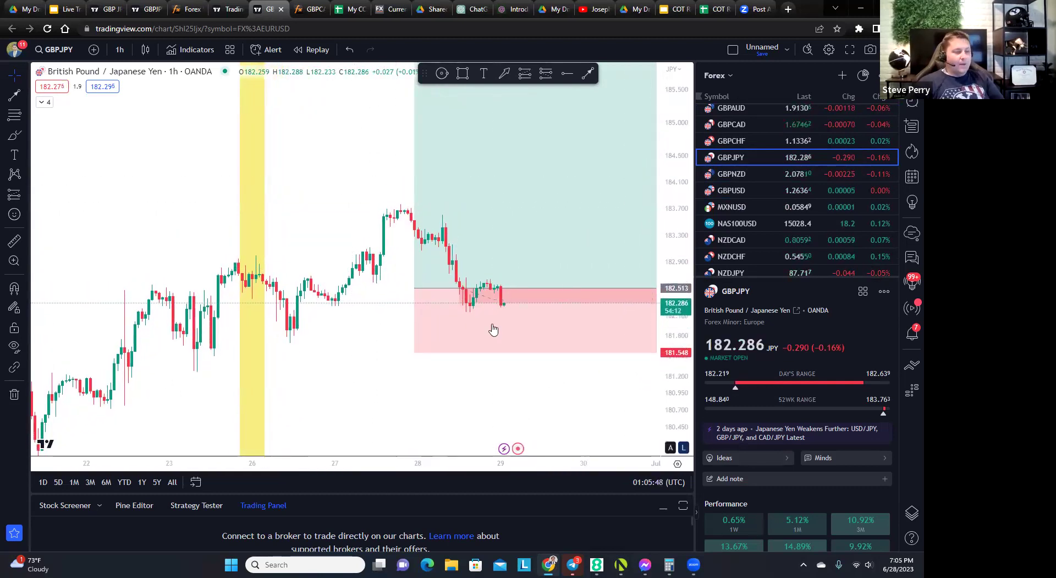
# Measure the GBPJPY drop from the long position's entry line to the June 28 low, then clear the measurement
pyautogui.click(11, 244)
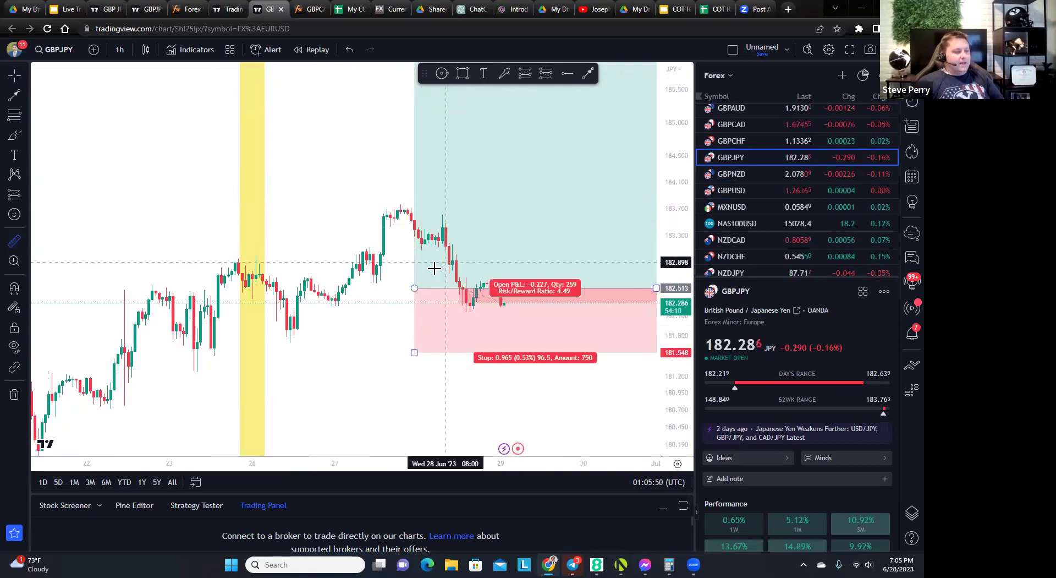
pyautogui.click(410, 287)
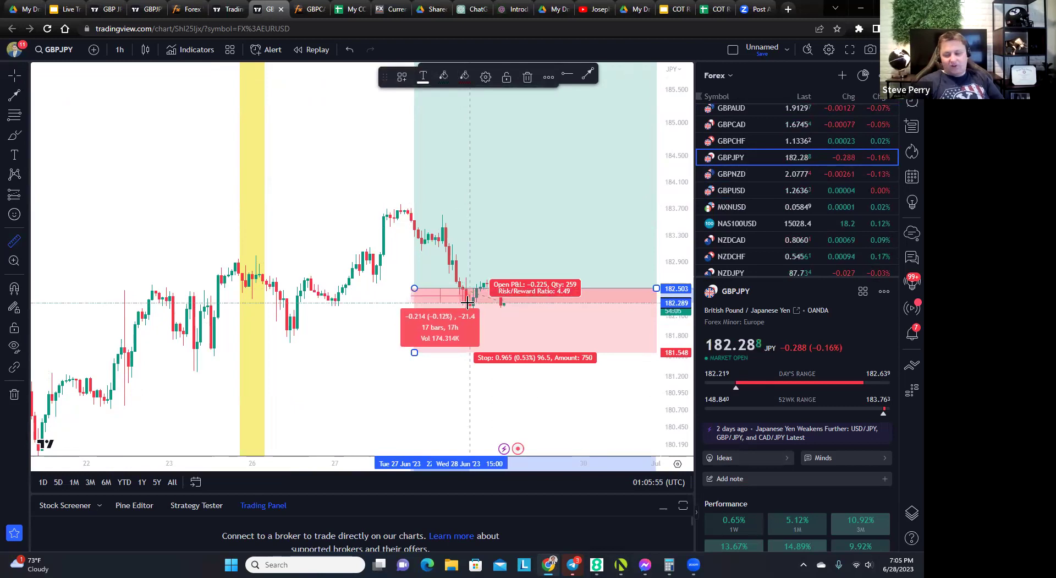
pyautogui.click(309, 328)
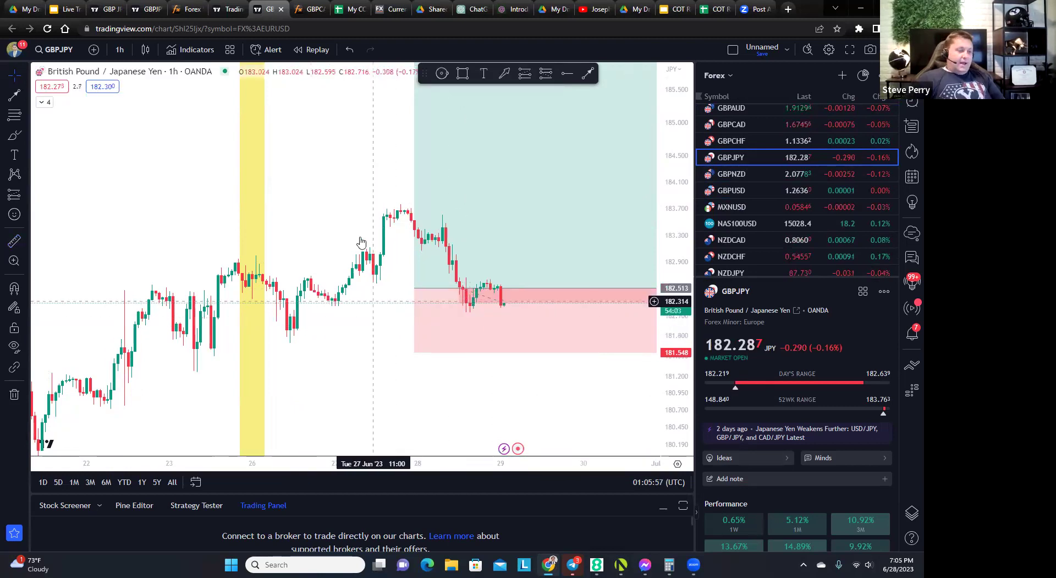
# Examine the full GBPJPY long position from its stop to its target alongside the recent price action
pyautogui.moveTo(363, 257); pyautogui.dragTo(363, 274)
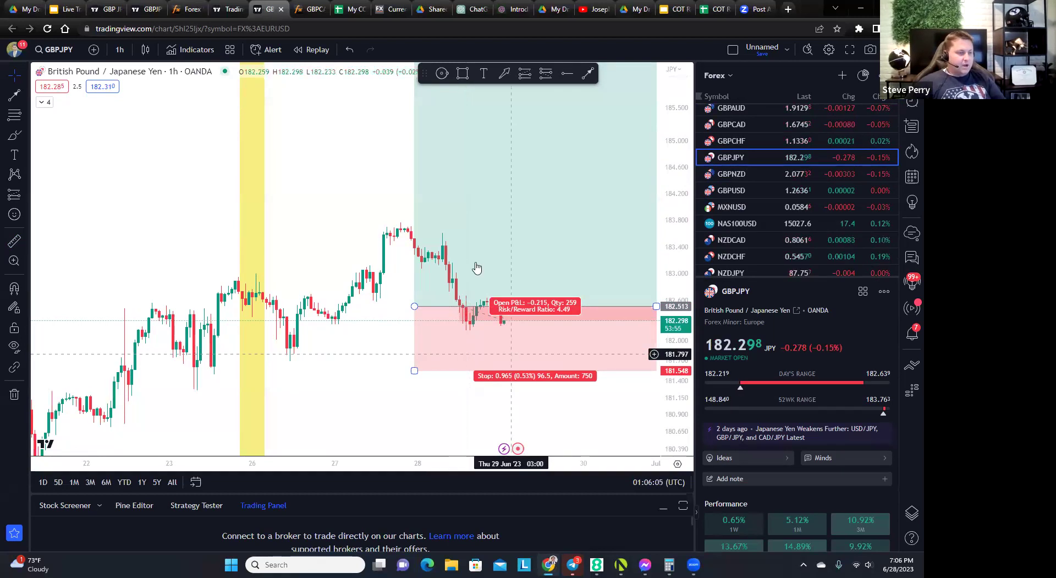
pyautogui.moveTo(388, 230)
pyautogui.mouseDown()
pyautogui.moveTo(373, 273)
pyautogui.moveTo(389, 236)
pyautogui.mouseUp()
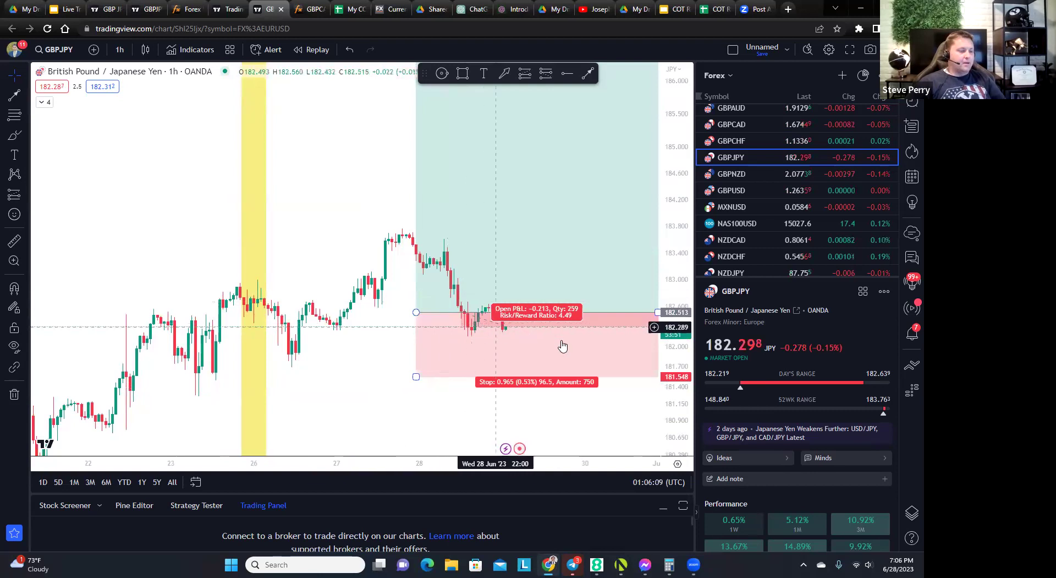
pyautogui.moveTo(684, 265)
pyautogui.mouseDown()
pyautogui.moveTo(685, 280)
pyautogui.moveTo(684, 263)
pyautogui.mouseUp()
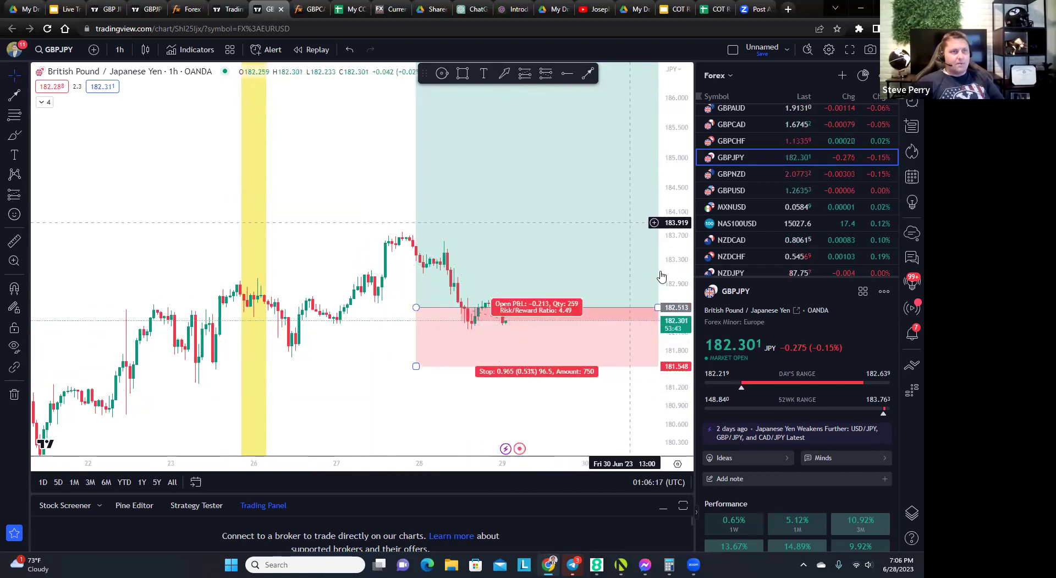
pyautogui.moveTo(676, 214); pyautogui.dragTo(675, 237)
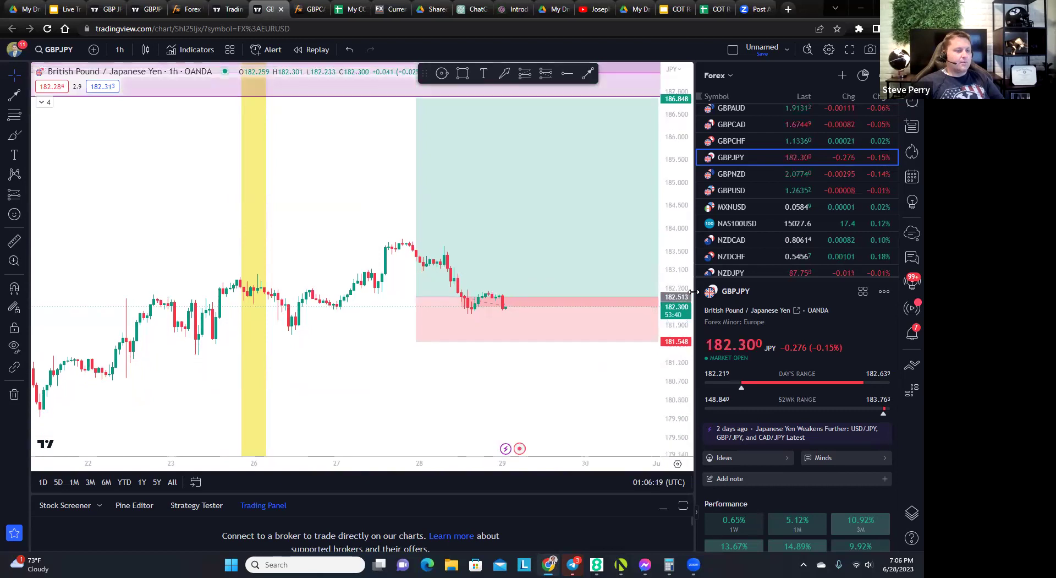
pyautogui.moveTo(355, 241)
pyautogui.mouseDown()
pyautogui.moveTo(319, 226)
pyautogui.moveTo(349, 231)
pyautogui.moveTo(355, 246)
pyautogui.mouseUp()
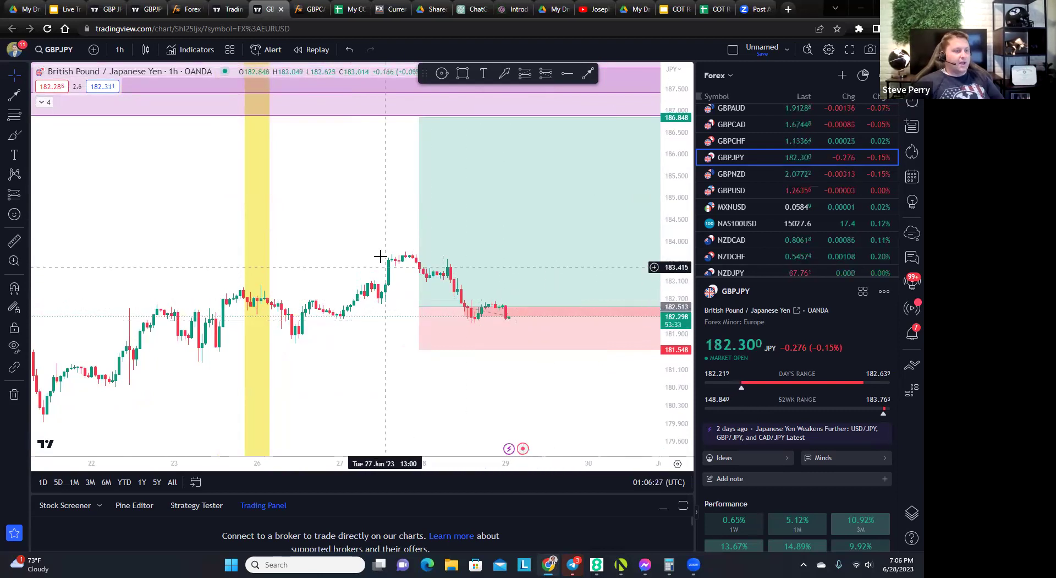
# Switch to the COT weekly journal and select the three GBP trade results for 06/20/2023 to check their combined total
pyautogui.moveTo(342, 246); pyautogui.dragTo(335, 261)
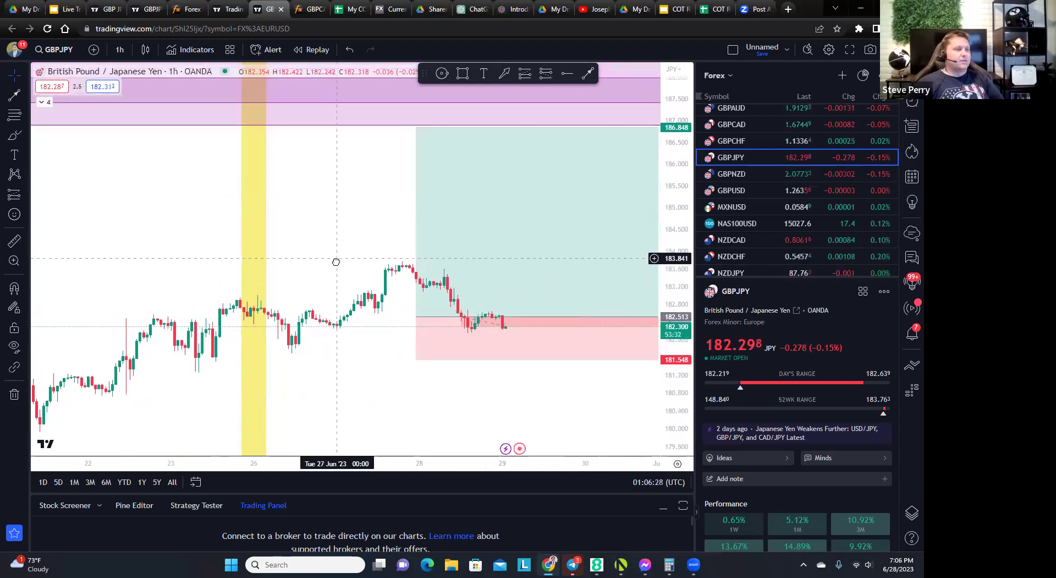
pyautogui.click(713, 8)
pyautogui.click(737, 311)
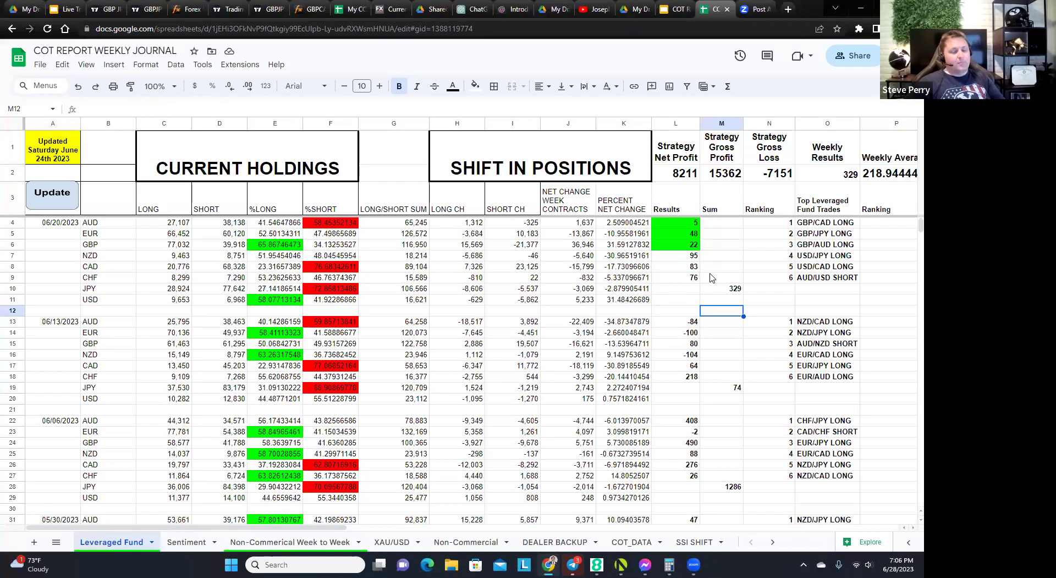
pyautogui.click(694, 237)
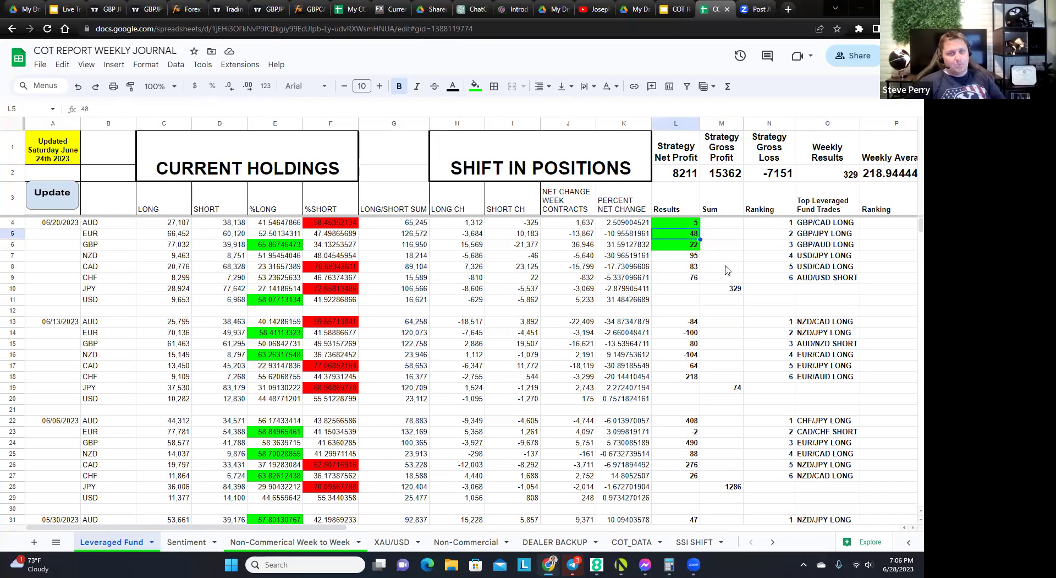
pyautogui.click(692, 224)
pyautogui.moveTo(692, 224); pyautogui.dragTo(690, 249)
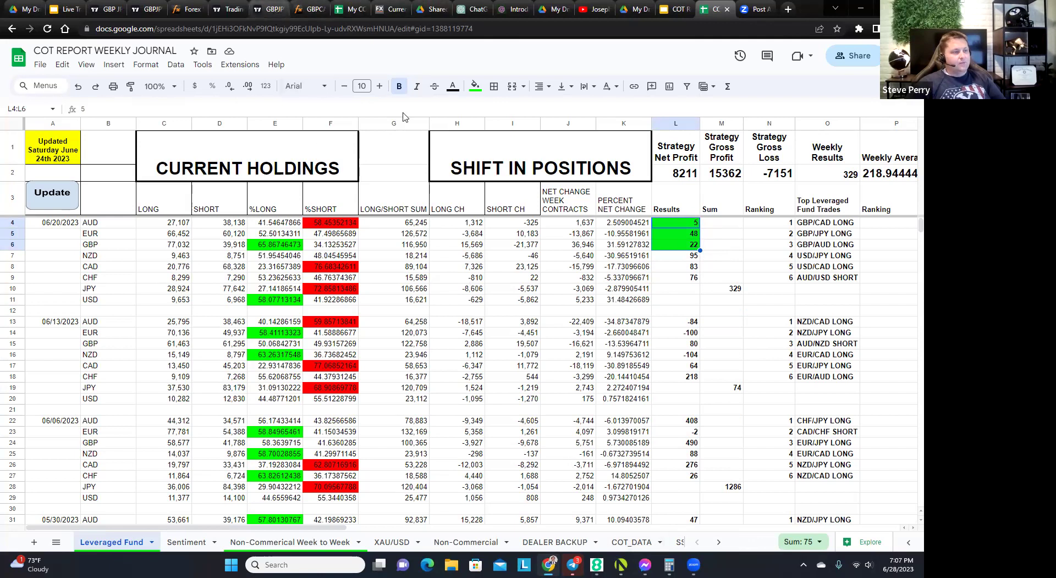
# Return to the GBPJPY chart in TradingView, measure the rise from June 26 to June 28, and clear the measurement
pyautogui.hotkey('ctrl', '7')
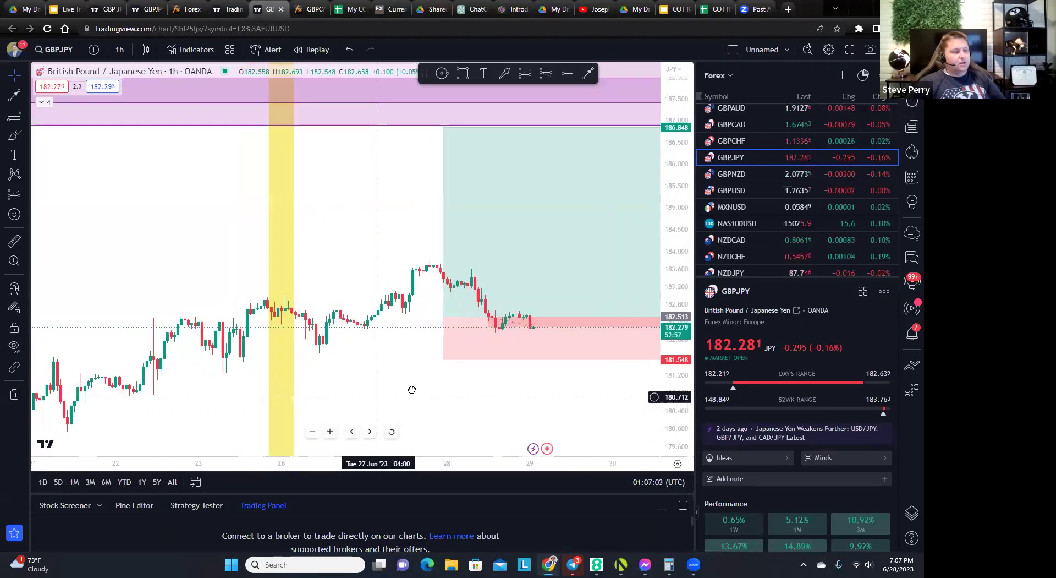
pyautogui.moveTo(413, 389); pyautogui.dragTo(453, 389)
pyautogui.moveTo(672, 165); pyautogui.dragTo(670, 132)
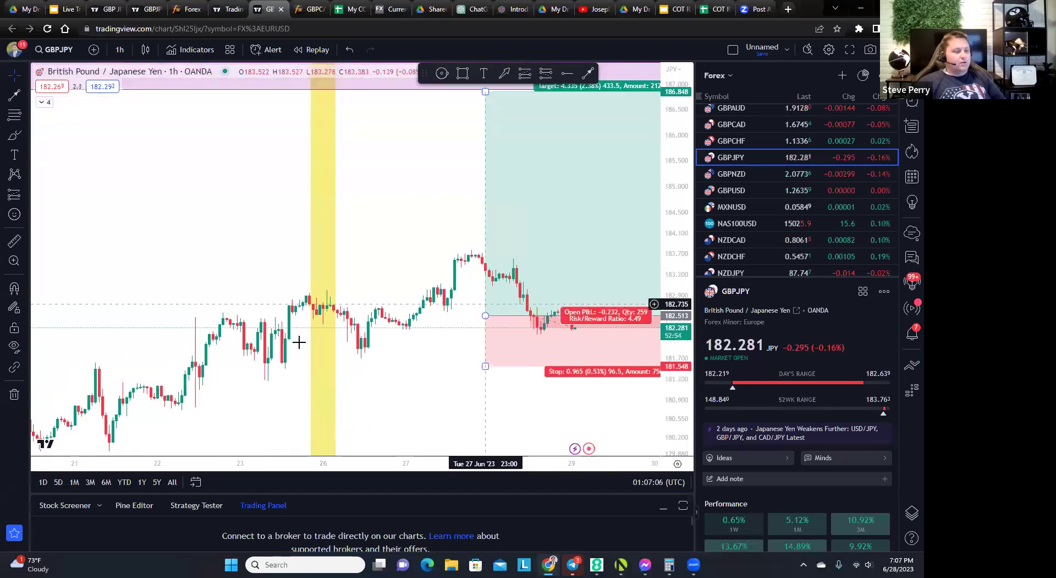
pyautogui.click(14, 240)
pyautogui.click(337, 308)
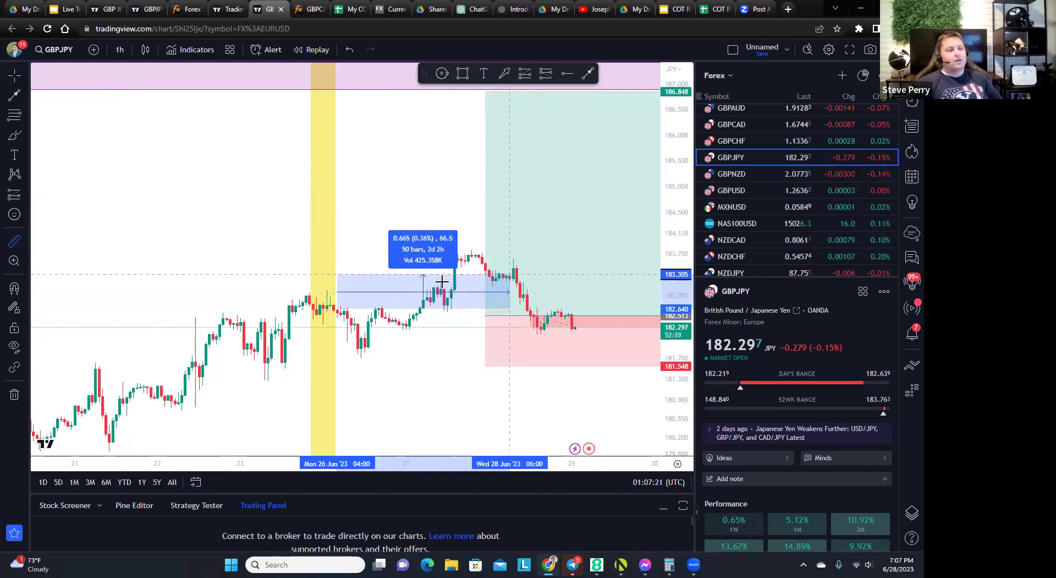
pyautogui.press('Escape')
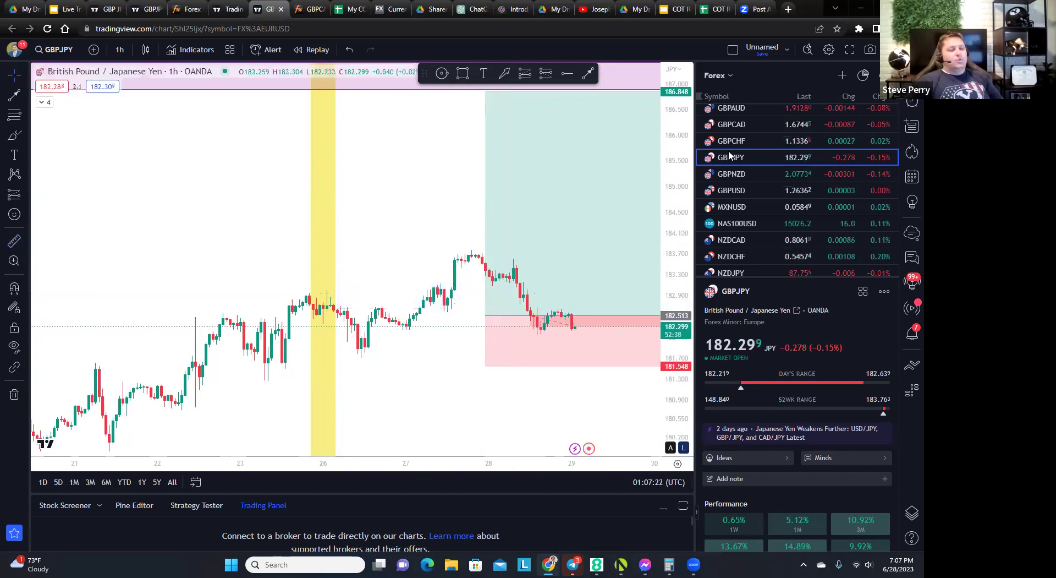
# Load GBPCAD and measure its rise from the June 26 price to the June 28 high, clearing the measurement when done
pyautogui.click(753, 124)
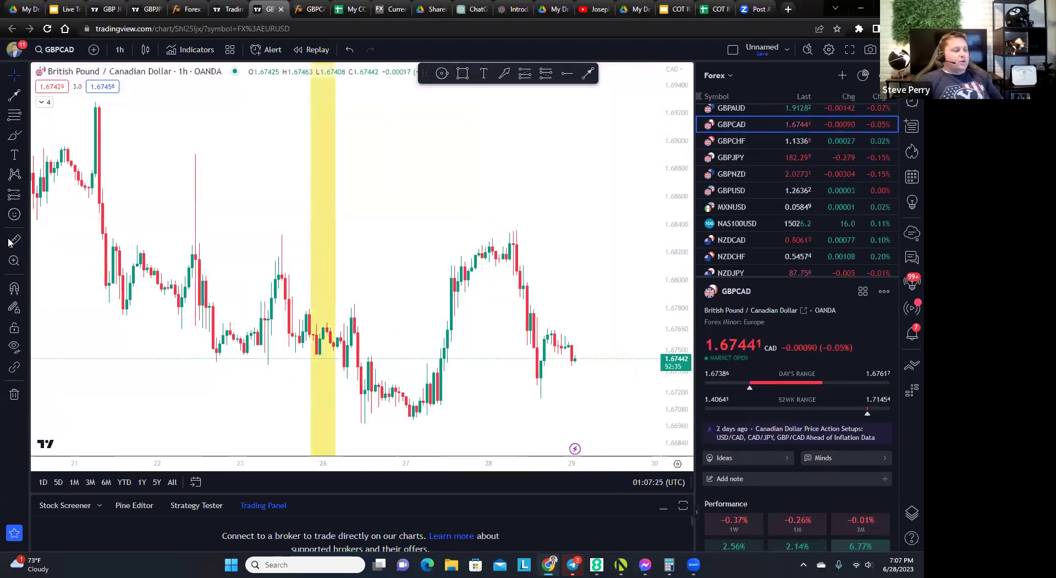
pyautogui.click(11, 241)
pyautogui.click(327, 341)
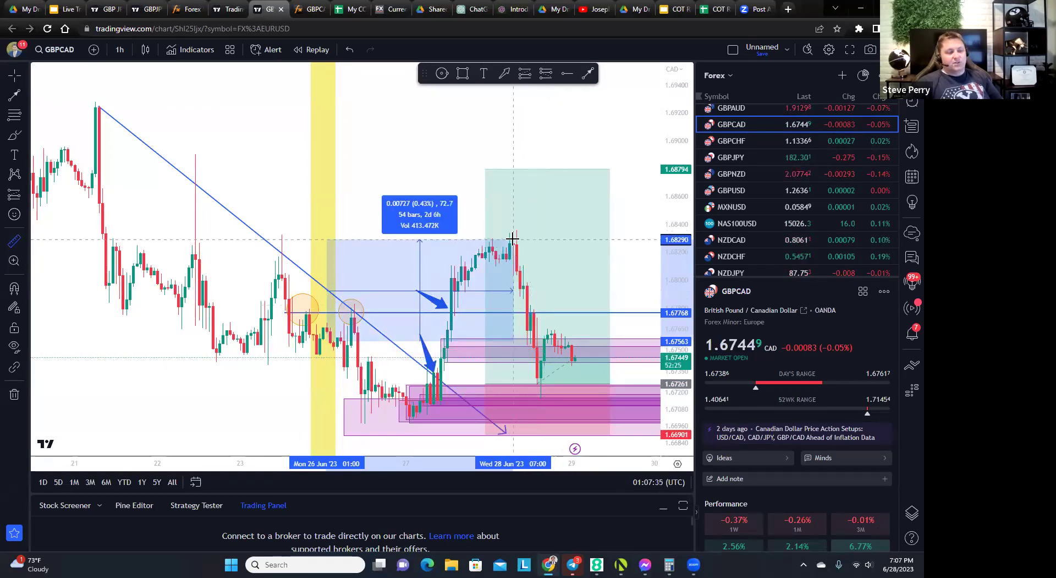
pyautogui.click(416, 174)
pyautogui.moveTo(349, 160); pyautogui.dragTo(275, 145)
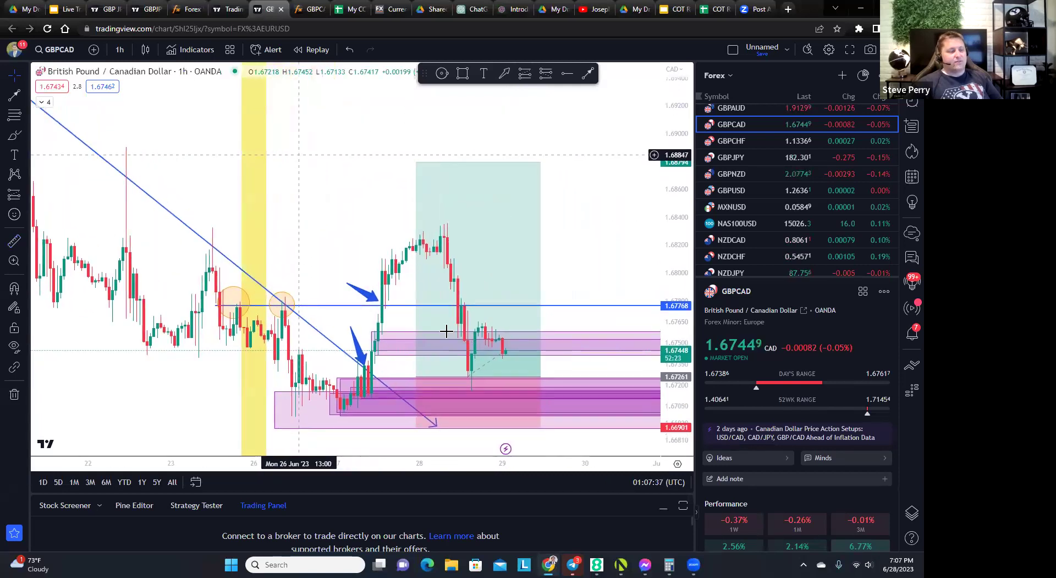
# Load GBPAUD, measure its move from the June 26 price to the June 28 price, and clear the measurement
pyautogui.scroll(3, 750, 150)
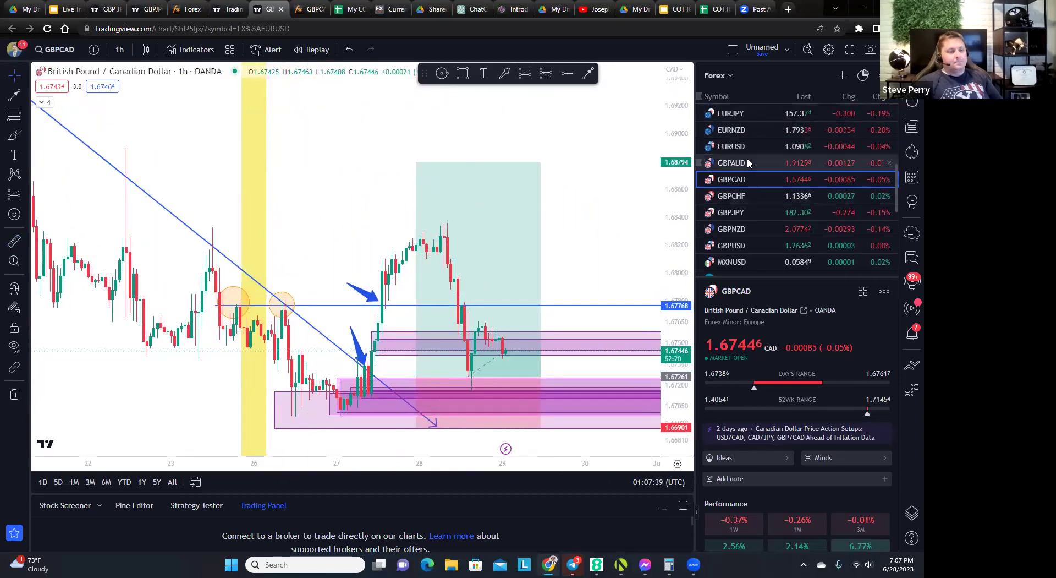
pyautogui.click(747, 161)
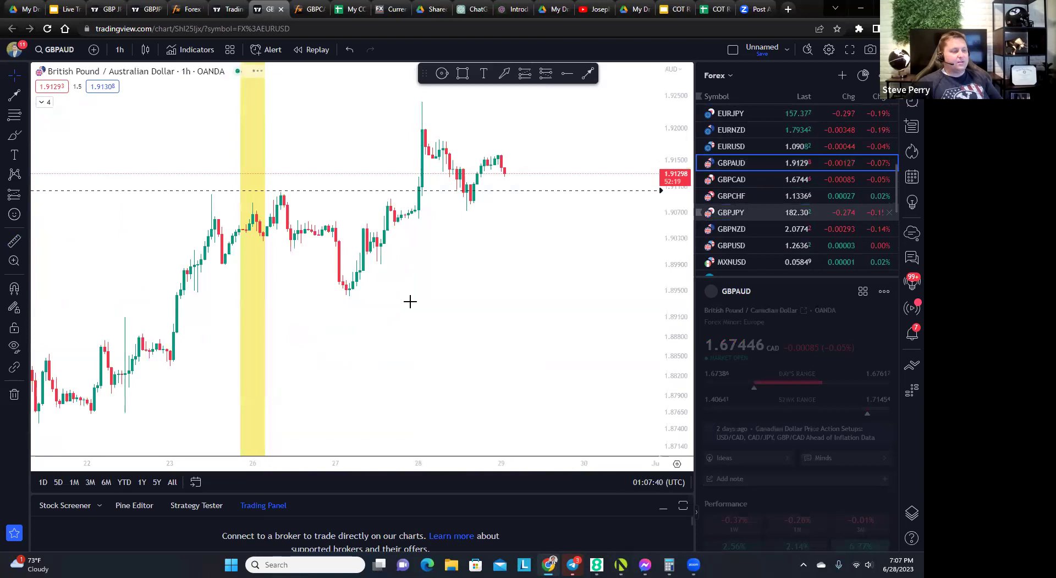
pyautogui.click(15, 241)
pyautogui.click(334, 260)
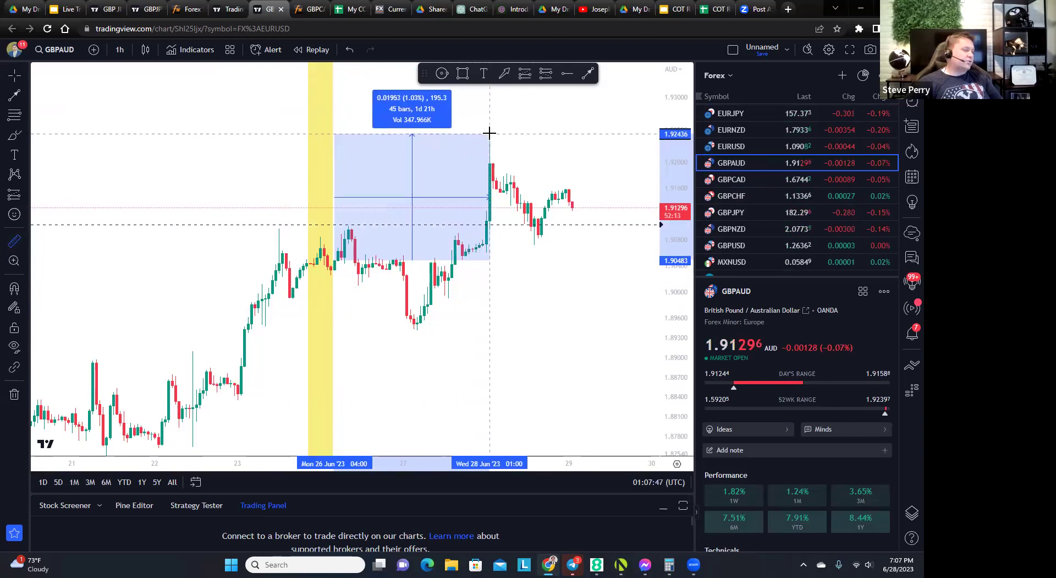
pyautogui.click(518, 215)
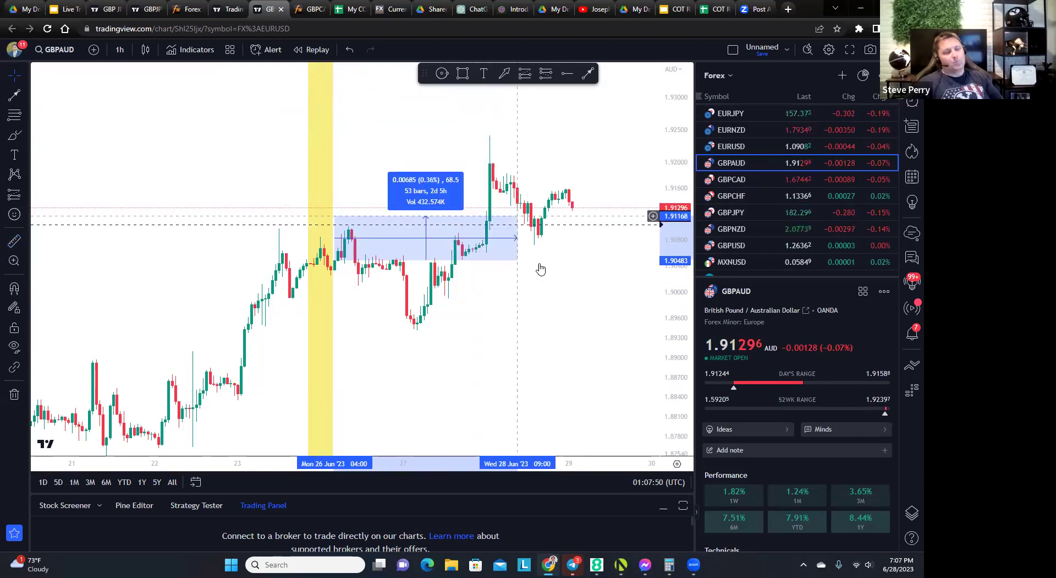
pyautogui.click(557, 297)
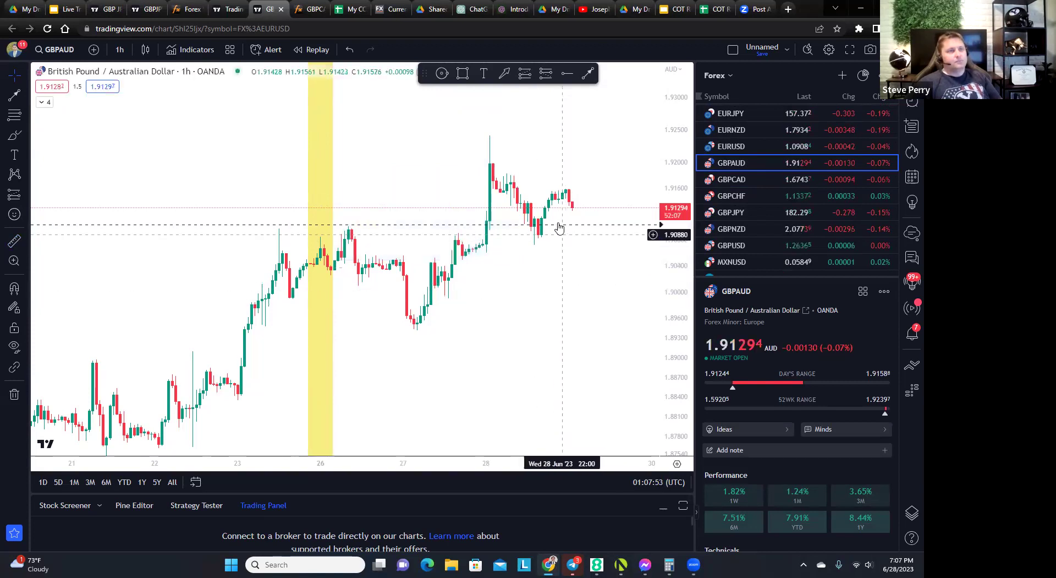
pyautogui.moveTo(578, 283); pyautogui.dragTo(506, 283)
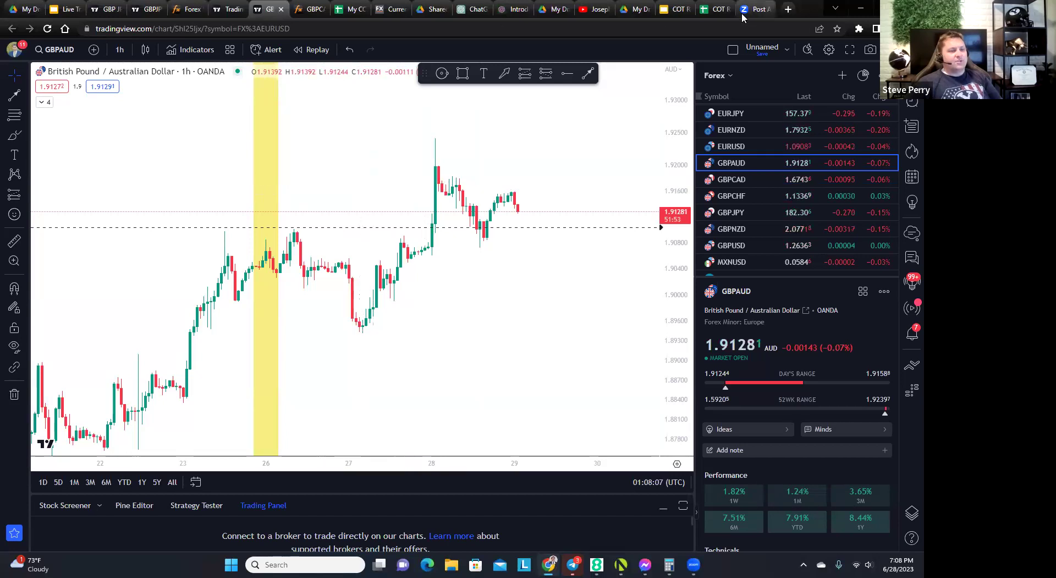
# Return to the weekly journal, add the three GBP results as 22 + 48 + 5 in Calculator, and close Calculator
pyautogui.click(715, 9)
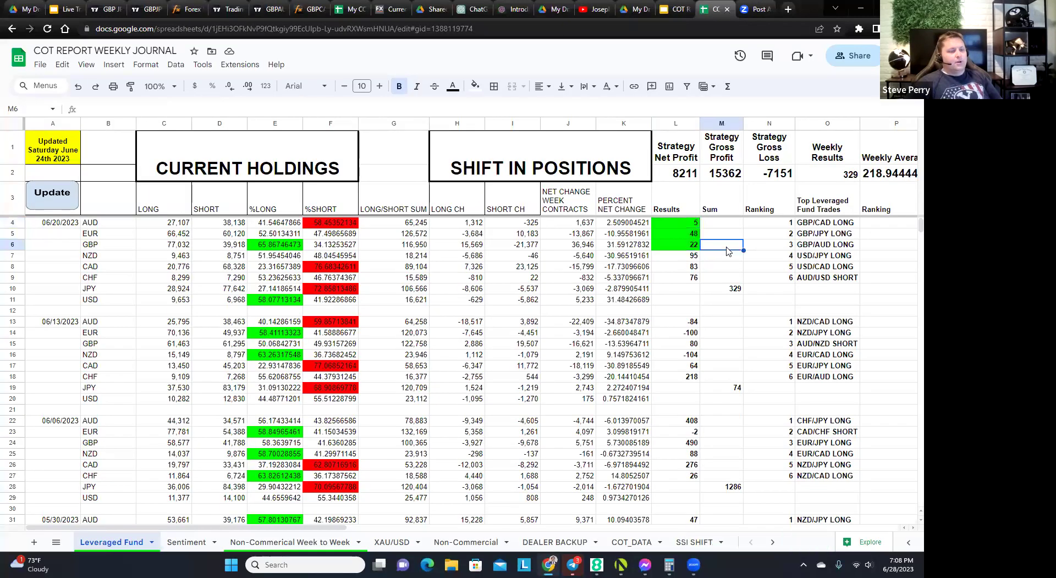
pyautogui.press('super')
pyautogui.write('calc')
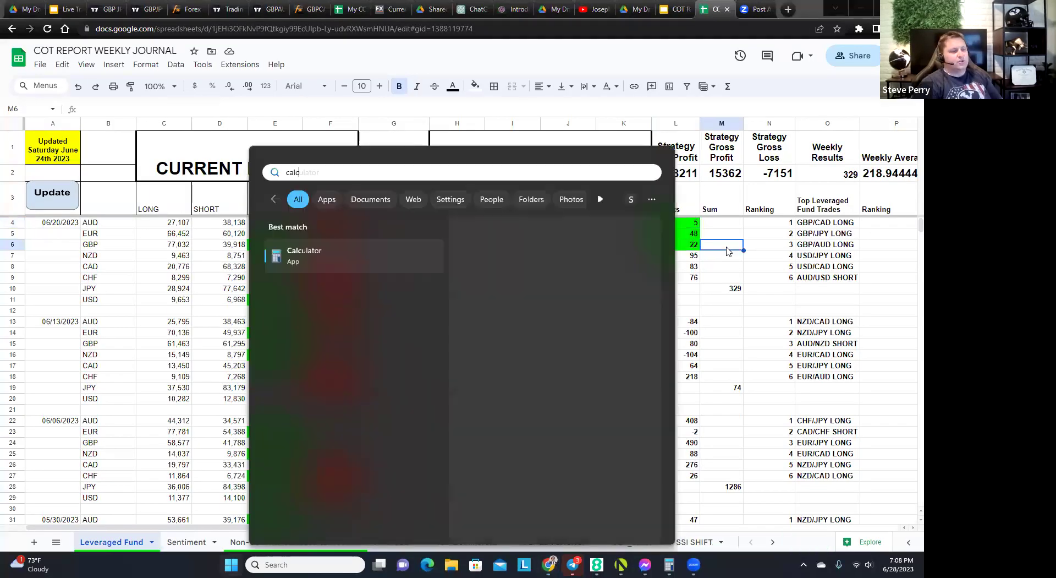
pyautogui.press('Return')
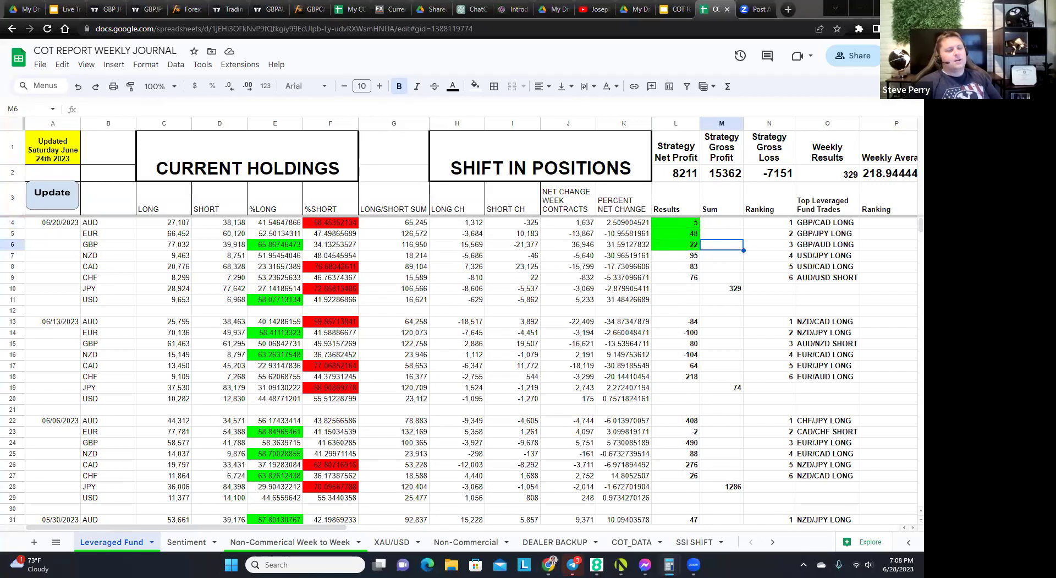
pyautogui.write('2')
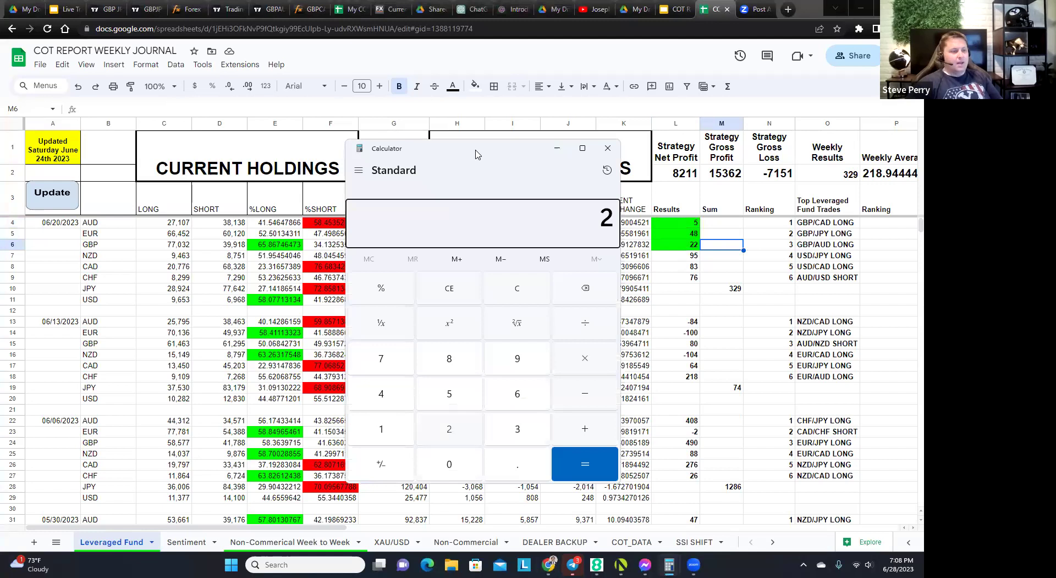
pyautogui.write('2+48')
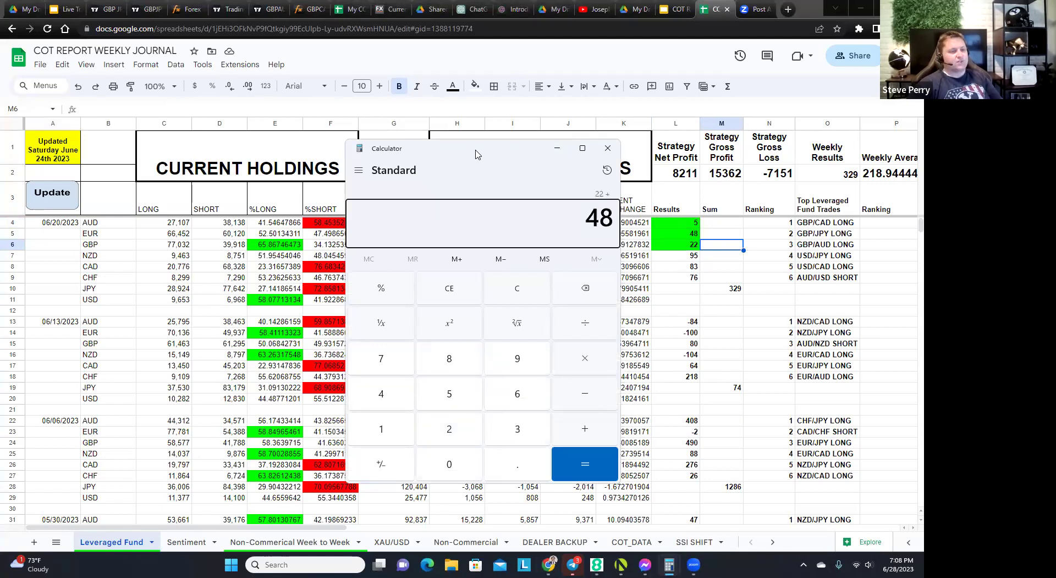
pyautogui.write('+5')
pyautogui.press('Return')
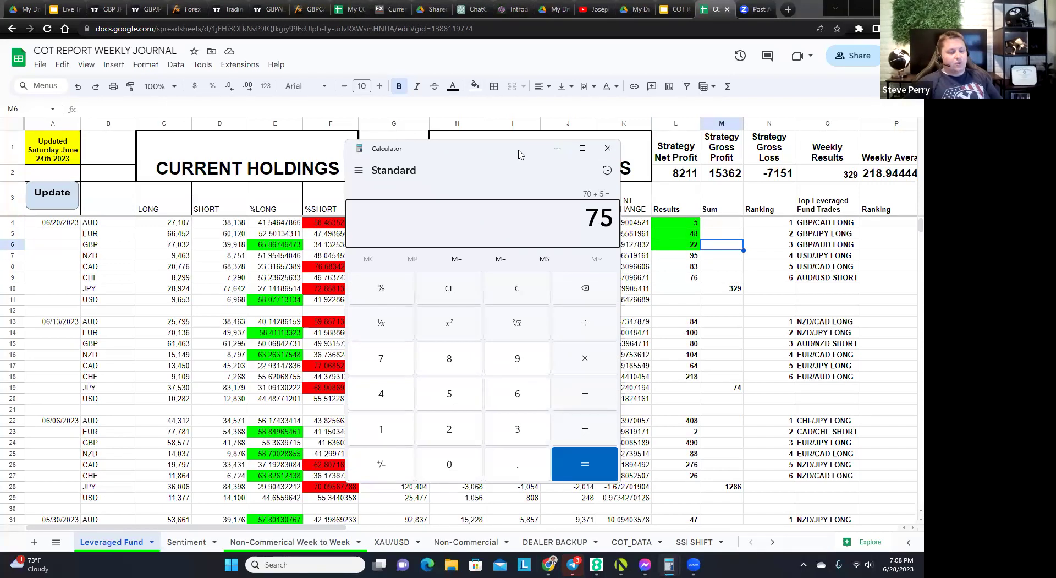
pyautogui.moveTo(510, 154); pyautogui.dragTo(453, 155)
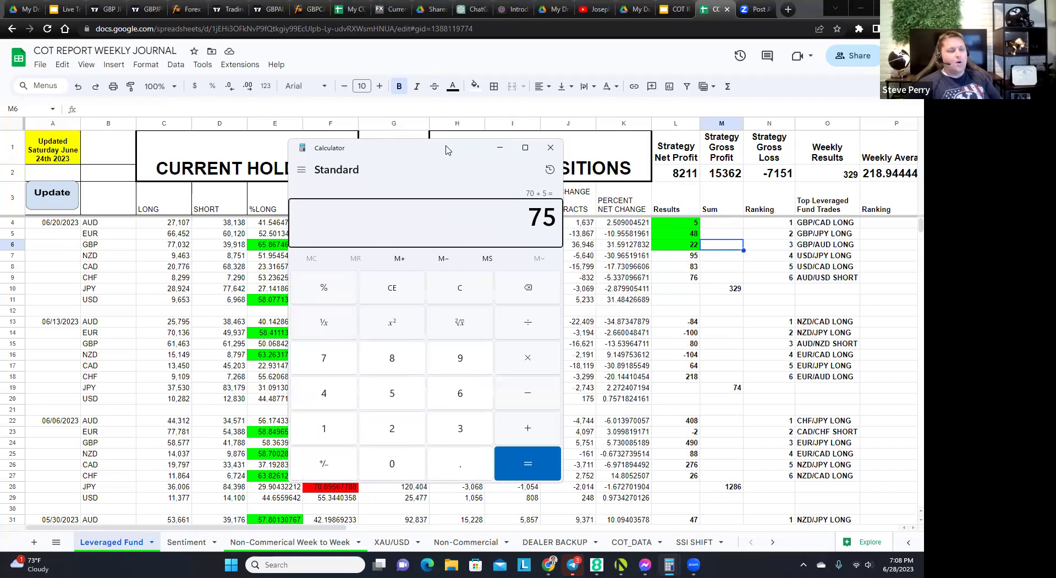
pyautogui.moveTo(446, 151); pyautogui.dragTo(412, 152)
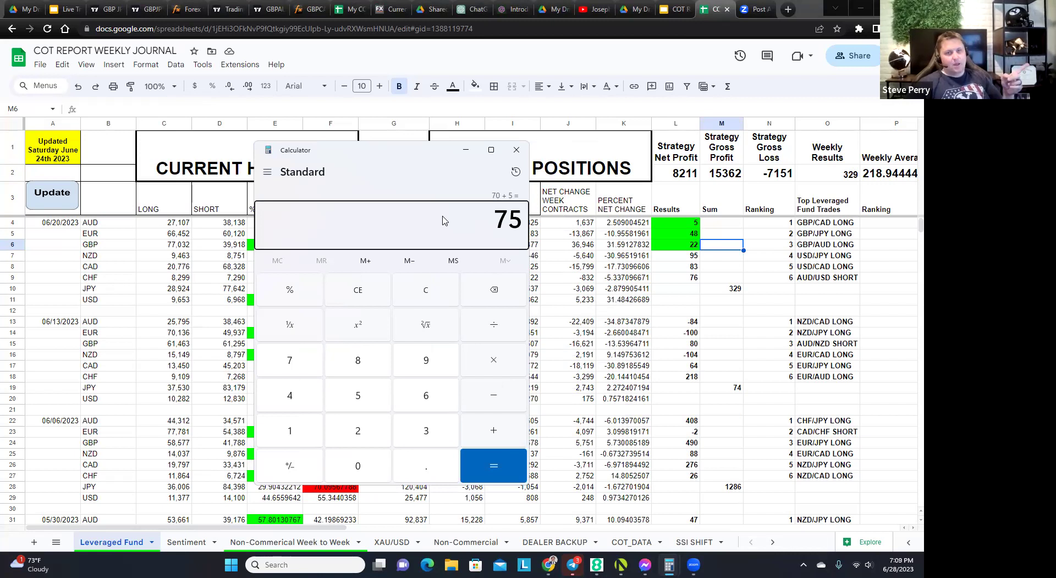
pyautogui.click(517, 150)
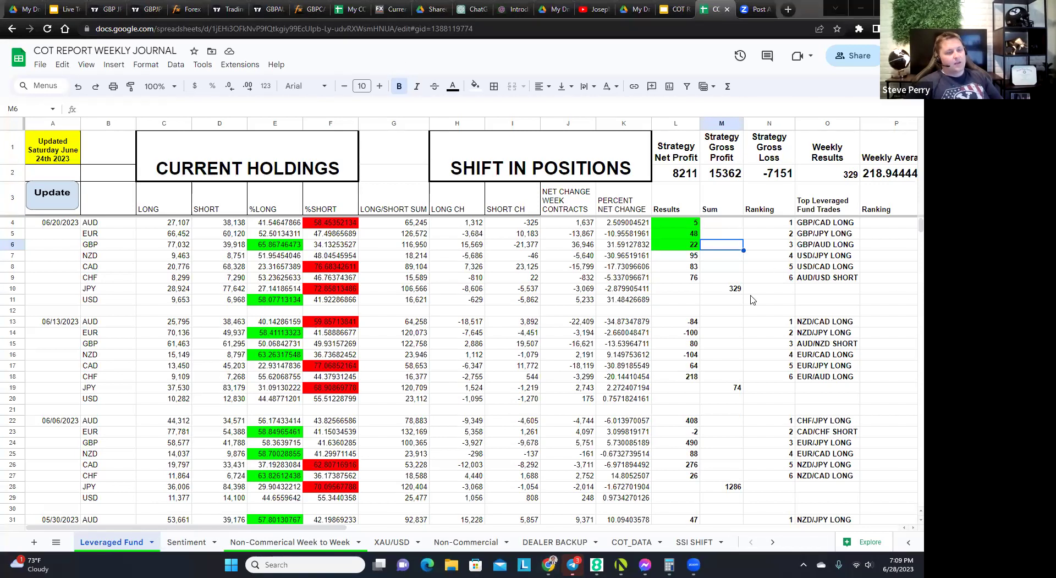
# Inspect the formulas behind the 06/20/2023 sum, the Weekly Results and the Weekly Average in the journal
pyautogui.click(769, 290)
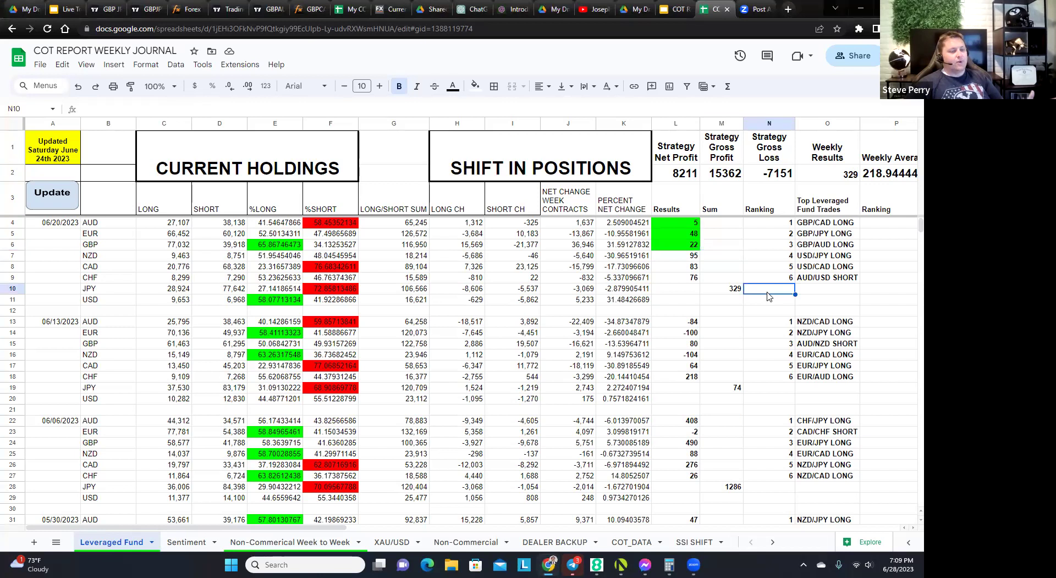
pyautogui.click(731, 292)
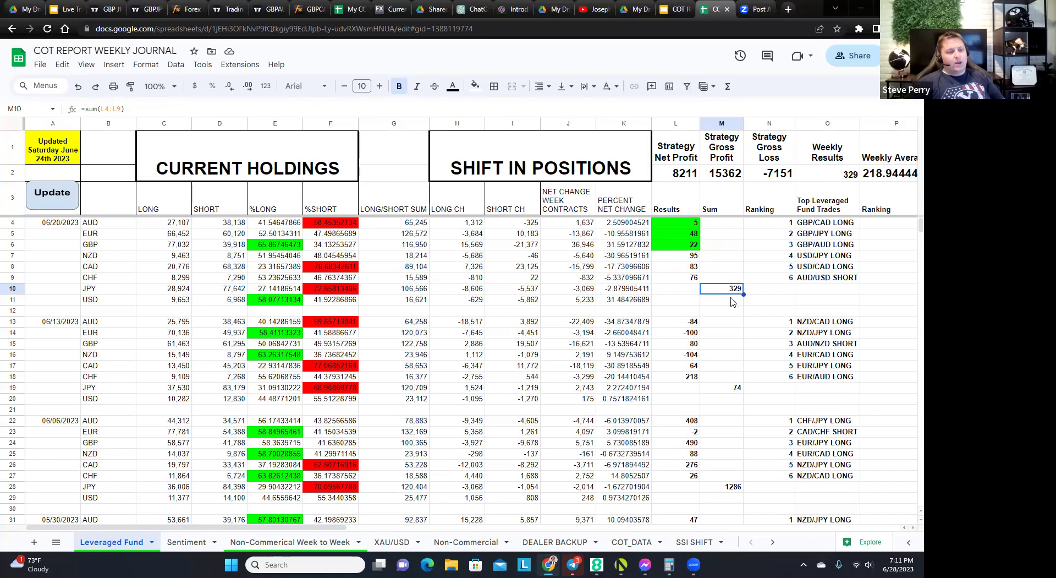
pyautogui.click(787, 303)
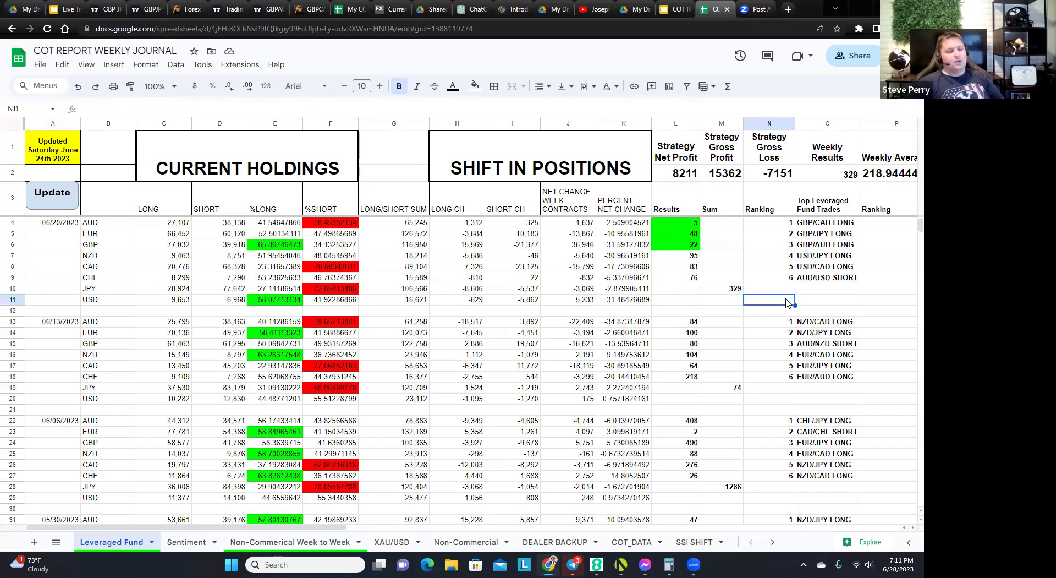
pyautogui.doubleClick(857, 181)
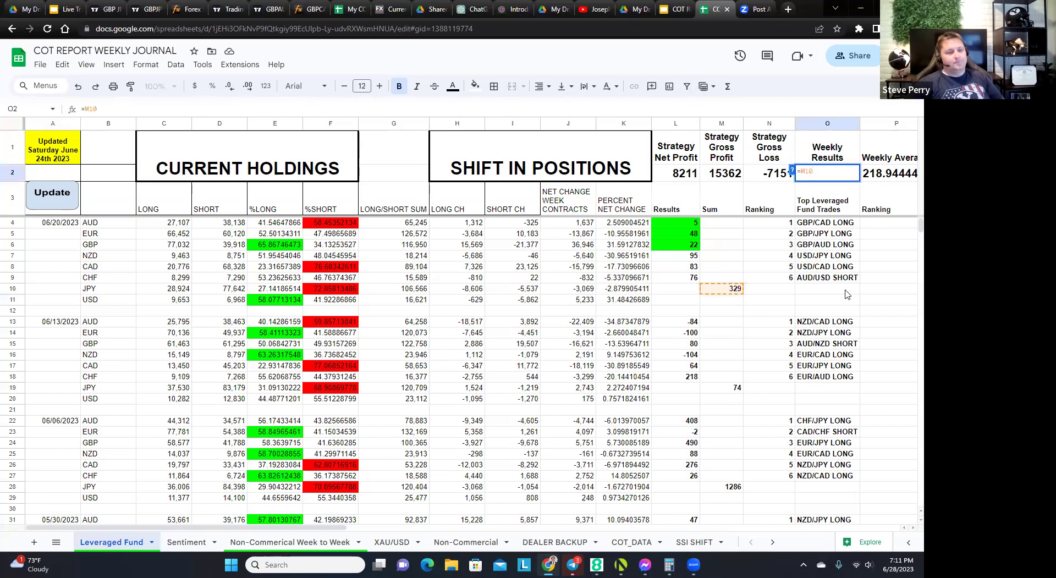
pyautogui.press('Return')
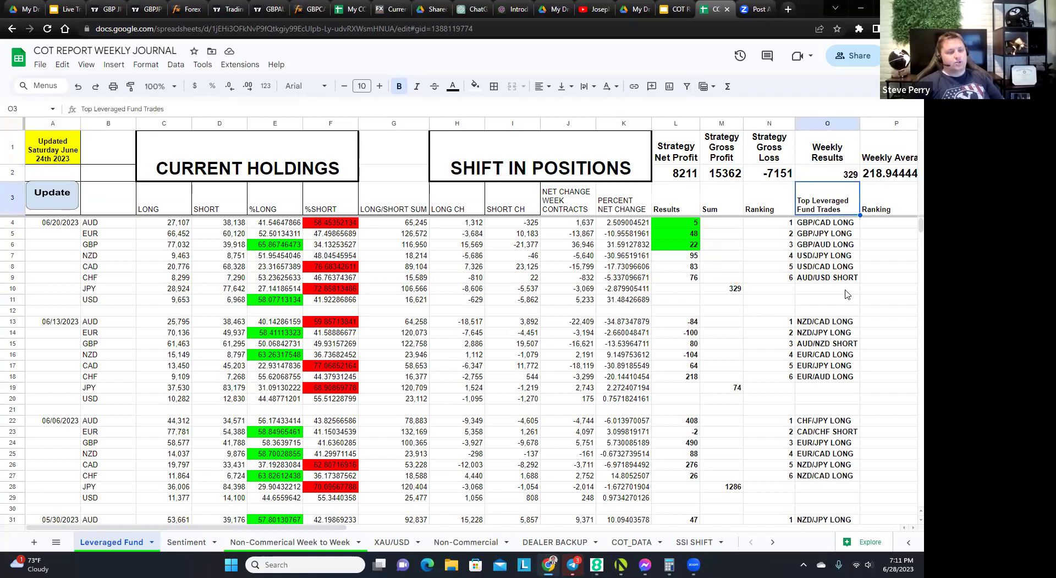
pyautogui.click(800, 312)
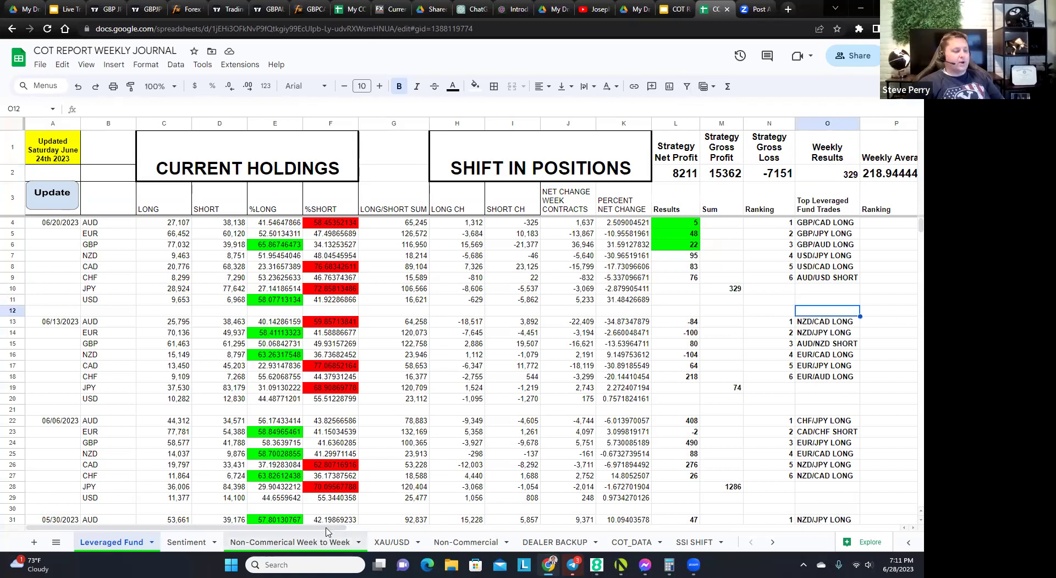
pyautogui.hscroll(5, 369, 525)
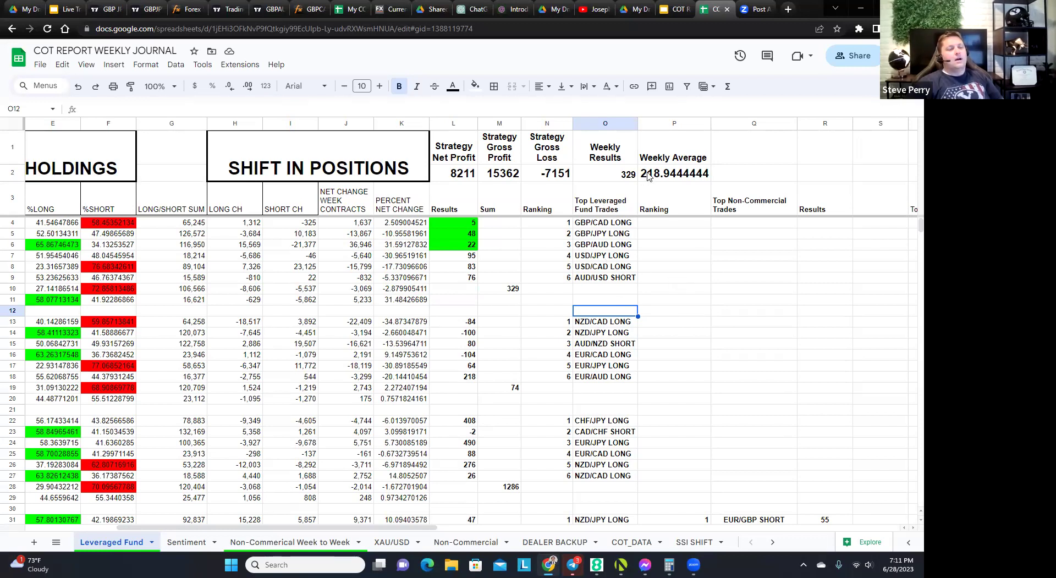
pyautogui.click(679, 177)
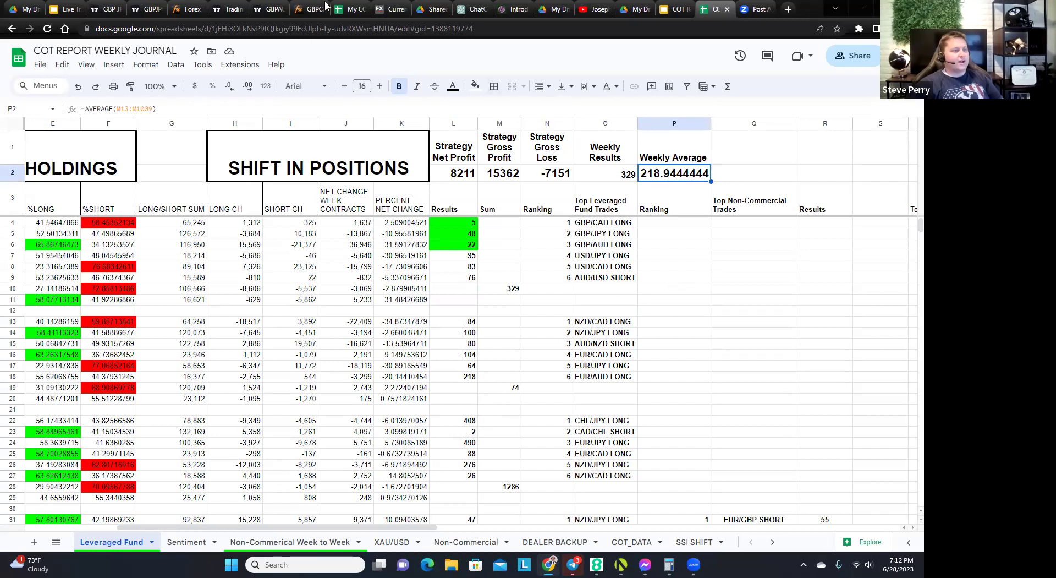
# Switch to the My COT Report spreadsheet and inspect the formulas behind Strategy Net Profit, Strategy Gross Profit and Strategy Gross Loss
pyautogui.click(346, 11)
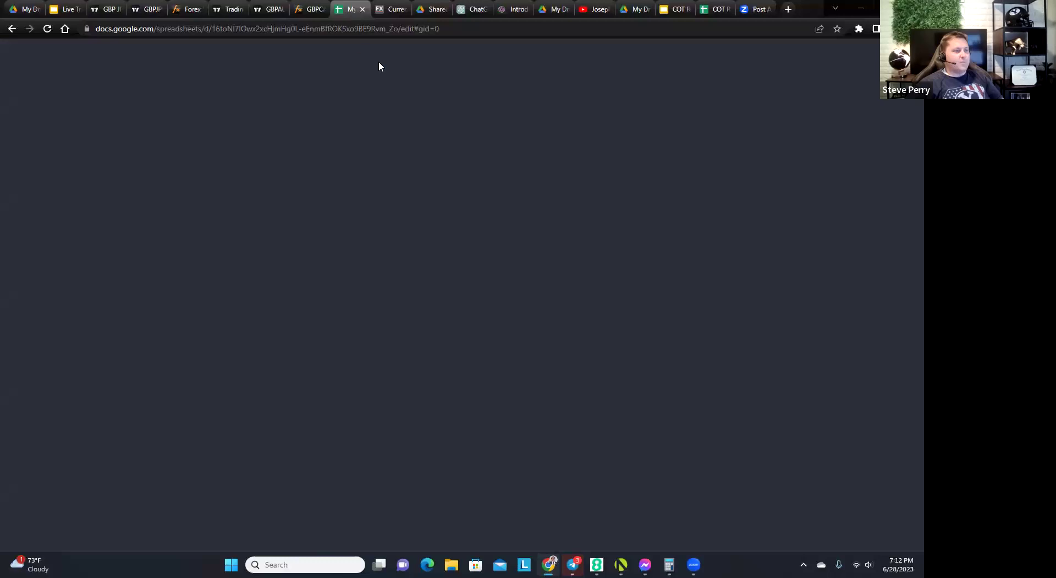
pyautogui.click(493, 268)
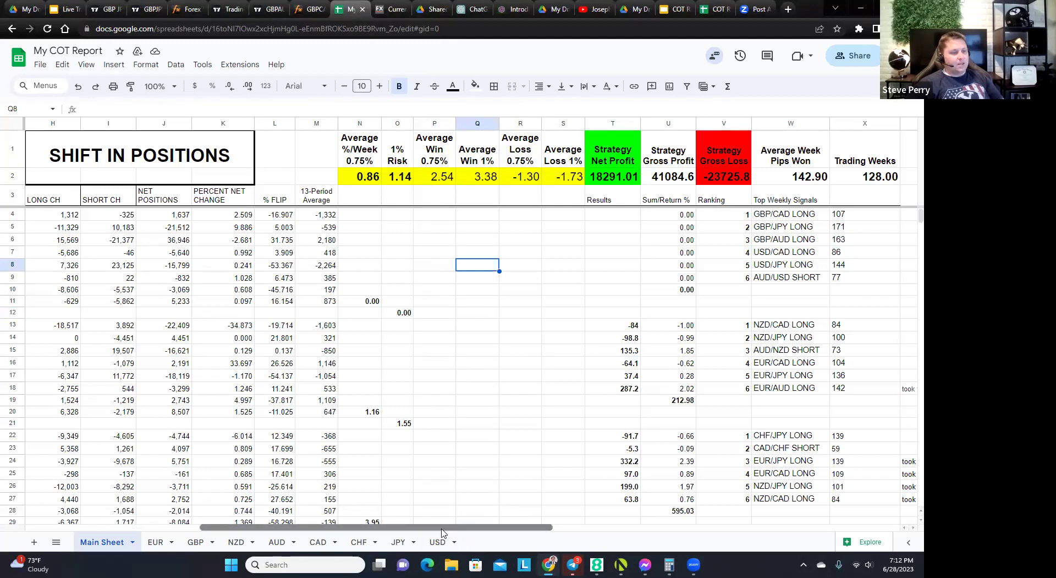
pyautogui.click(618, 180)
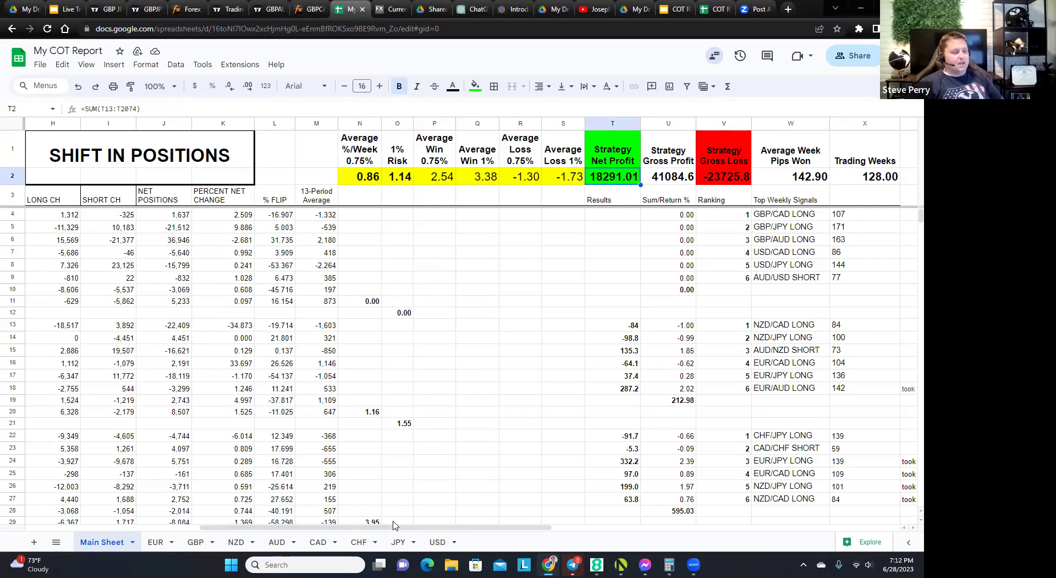
pyautogui.moveTo(394, 524)
pyautogui.mouseDown()
pyautogui.moveTo(330, 530)
pyautogui.moveTo(379, 528)
pyautogui.mouseUp()
pyautogui.click(743, 182)
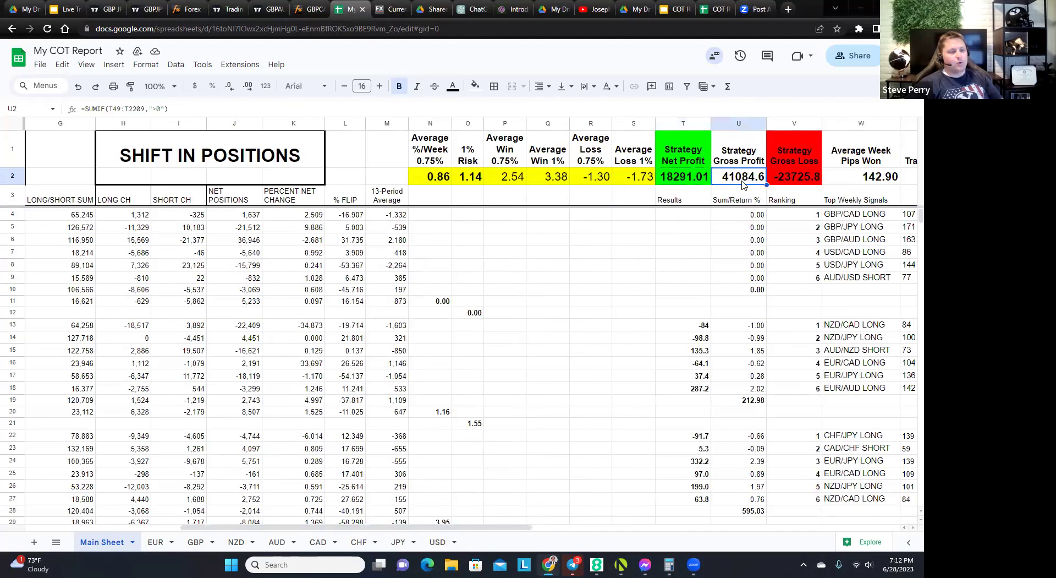
pyautogui.click(792, 184)
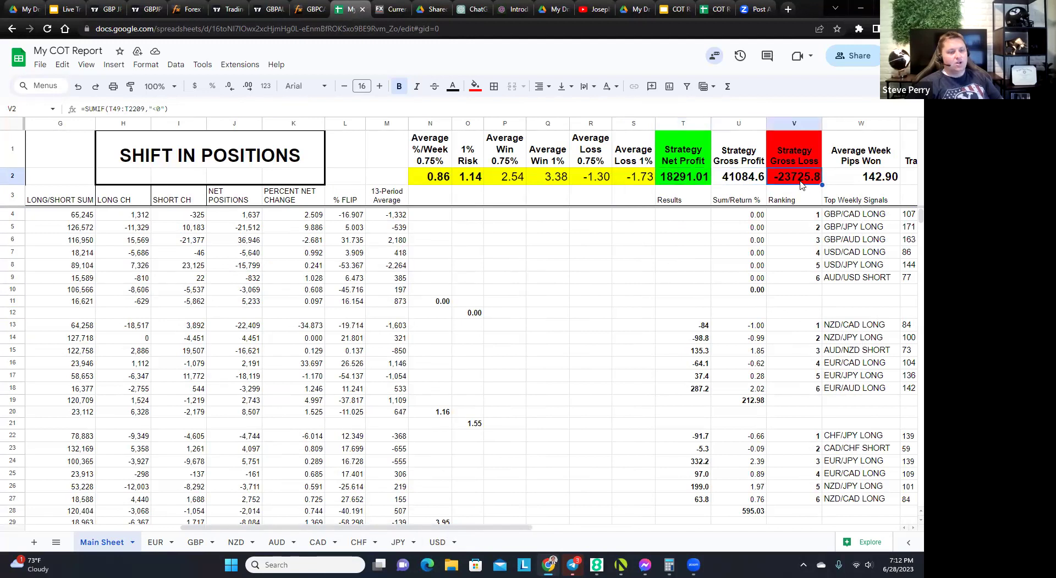
pyautogui.click(679, 183)
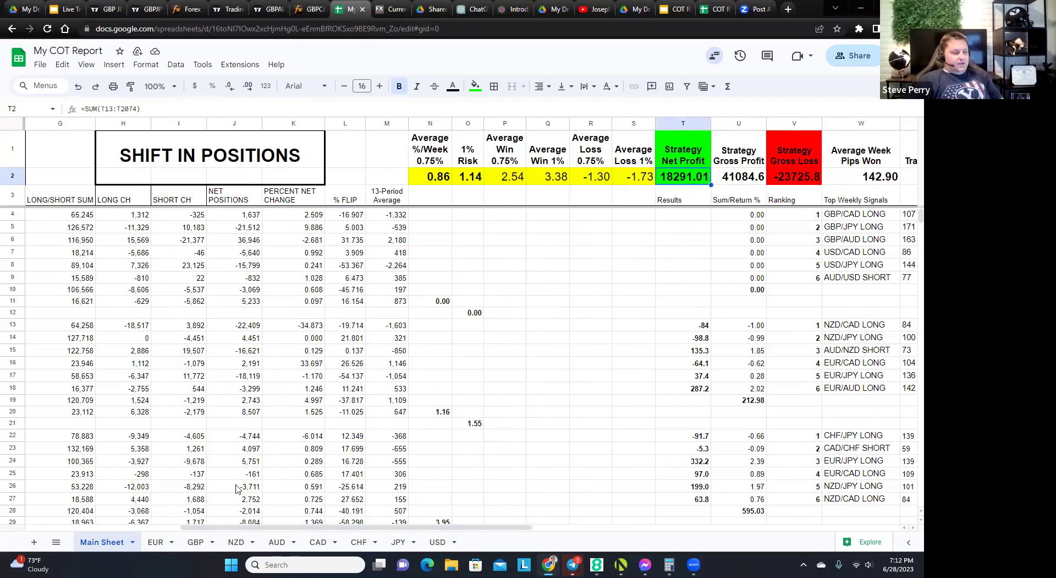
# Inspect the Average Week Pips Won formula and look across the sheet from Current Holdings to Trading Weeks
pyautogui.moveTo(268, 527); pyautogui.dragTo(317, 528)
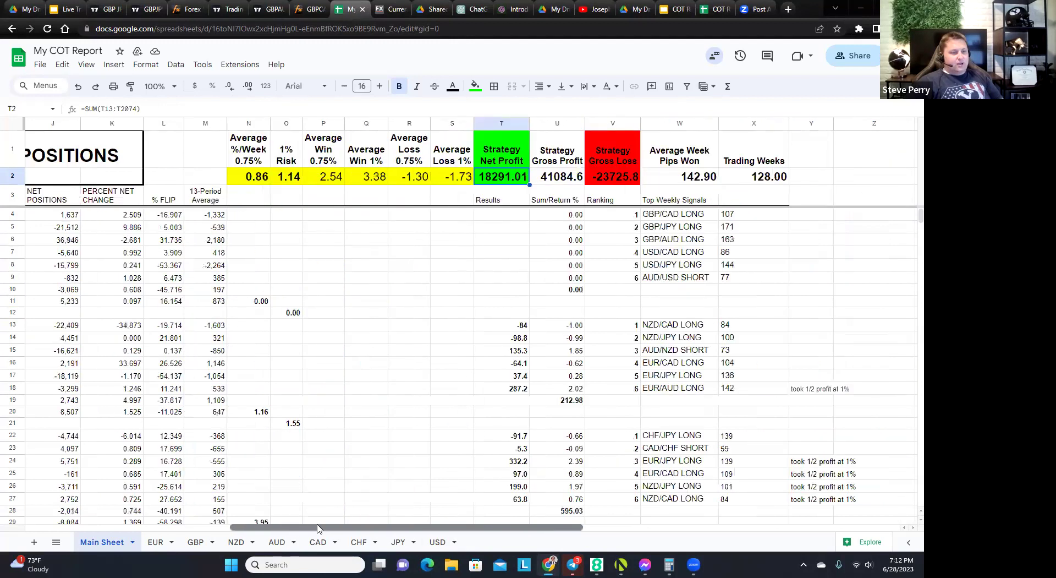
pyautogui.click(674, 183)
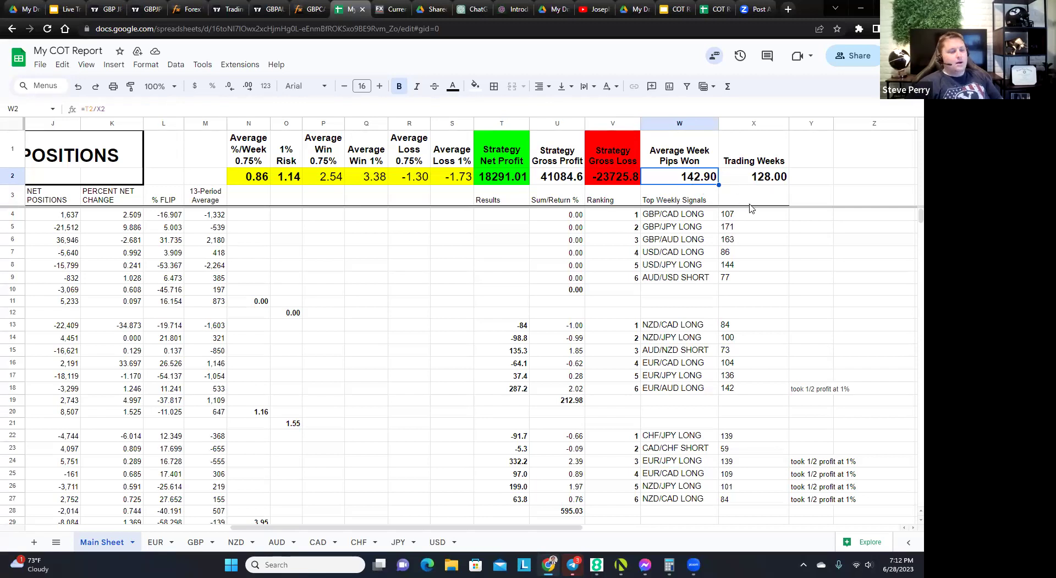
pyautogui.click(767, 254)
pyautogui.moveTo(362, 532); pyautogui.dragTo(158, 531)
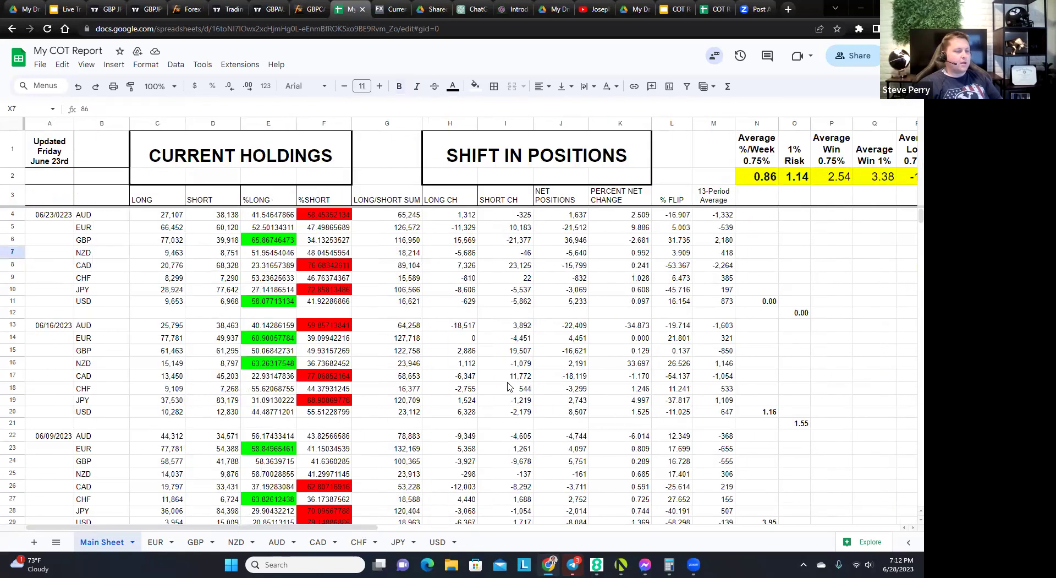
pyautogui.moveTo(338, 528); pyautogui.dragTo(576, 526)
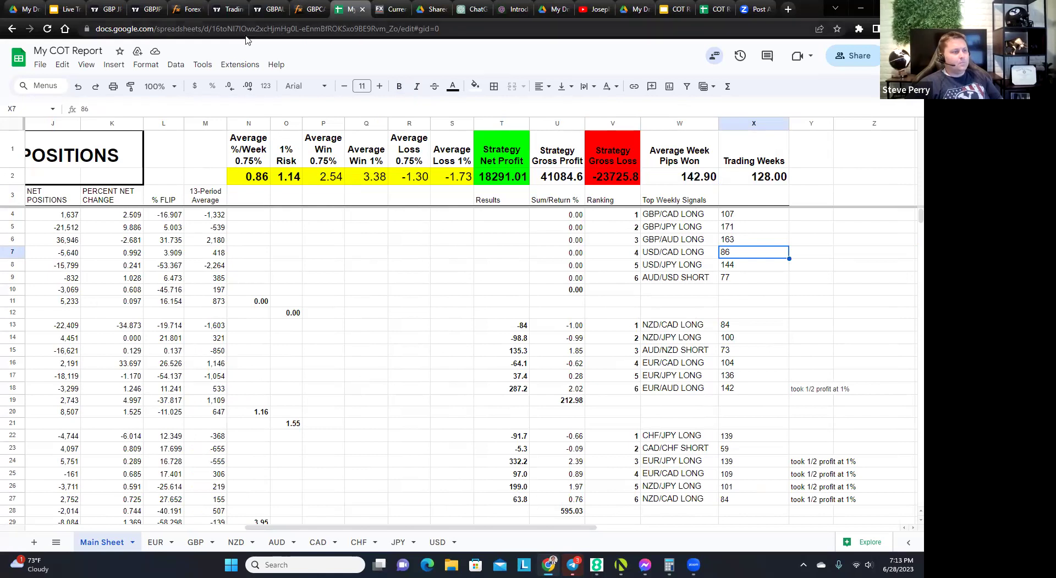
# Return to the COT Report Weekly Journal and look back from the 06/20/2023 week through the March 2023 entries
pyautogui.click(711, 12)
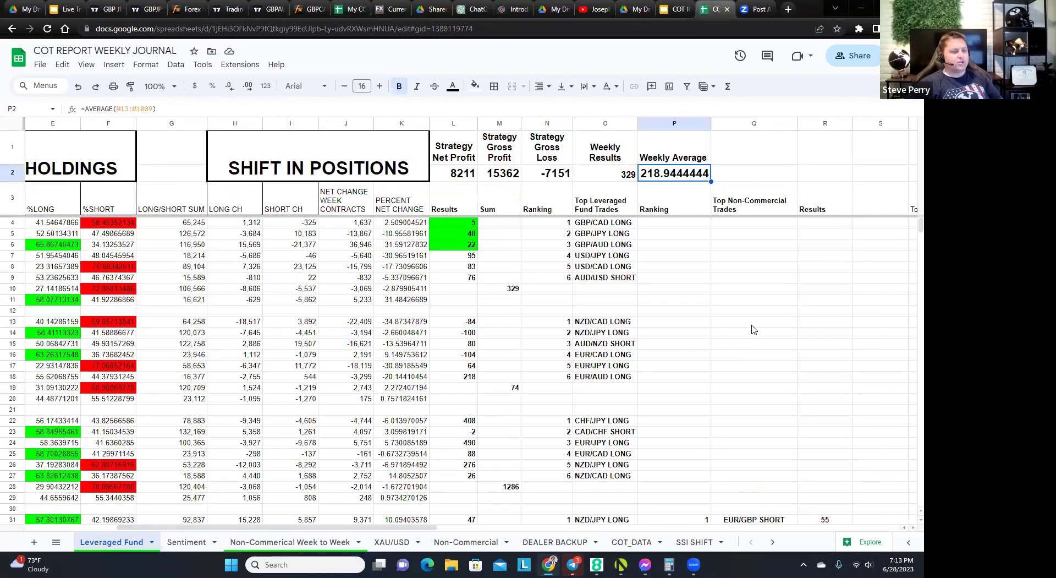
pyautogui.click(753, 324)
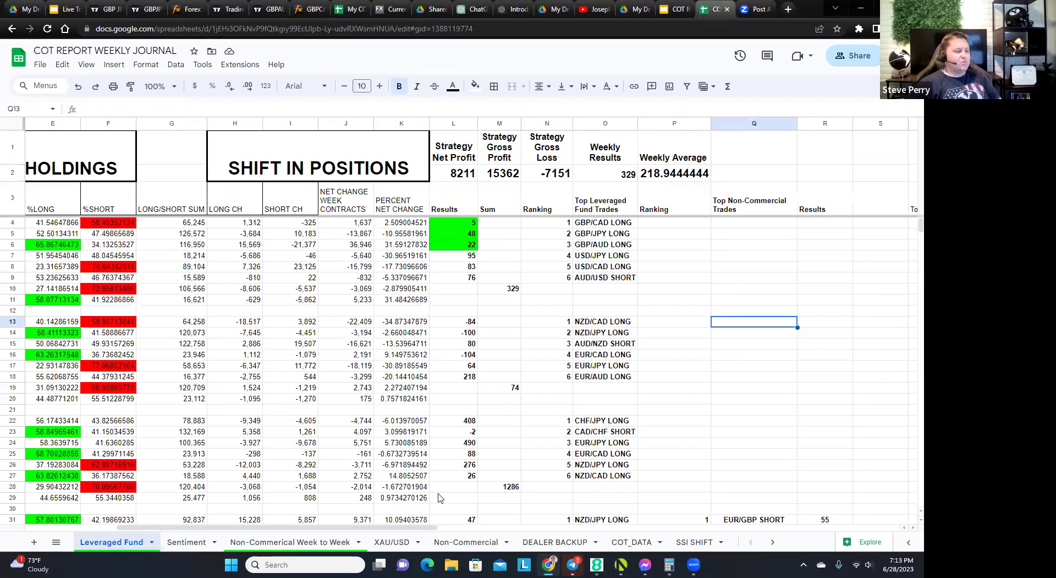
pyautogui.moveTo(421, 530); pyautogui.dragTo(385, 529)
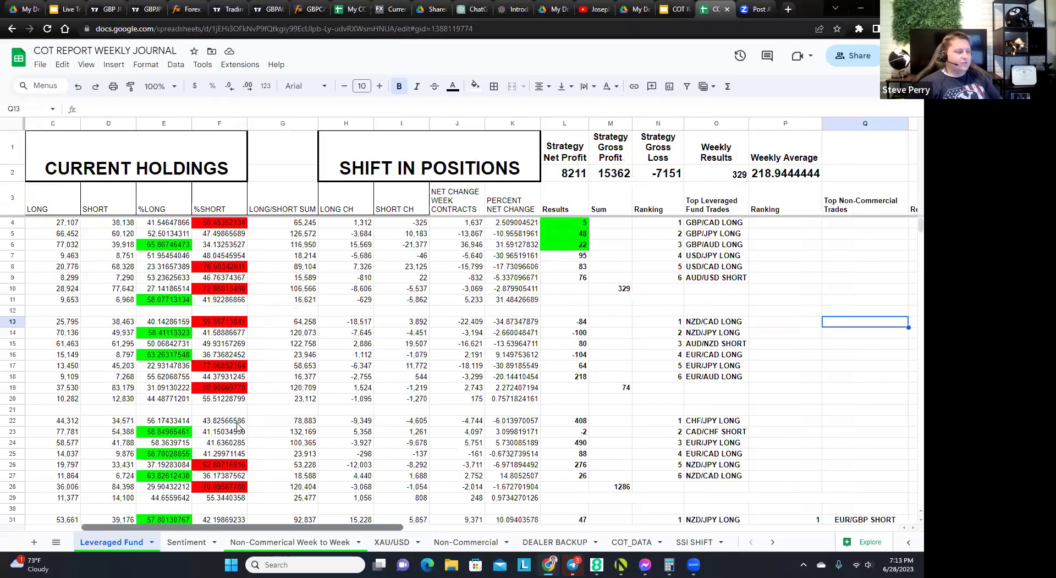
pyautogui.hscroll(-2, 148, 330)
pyautogui.click(61, 226)
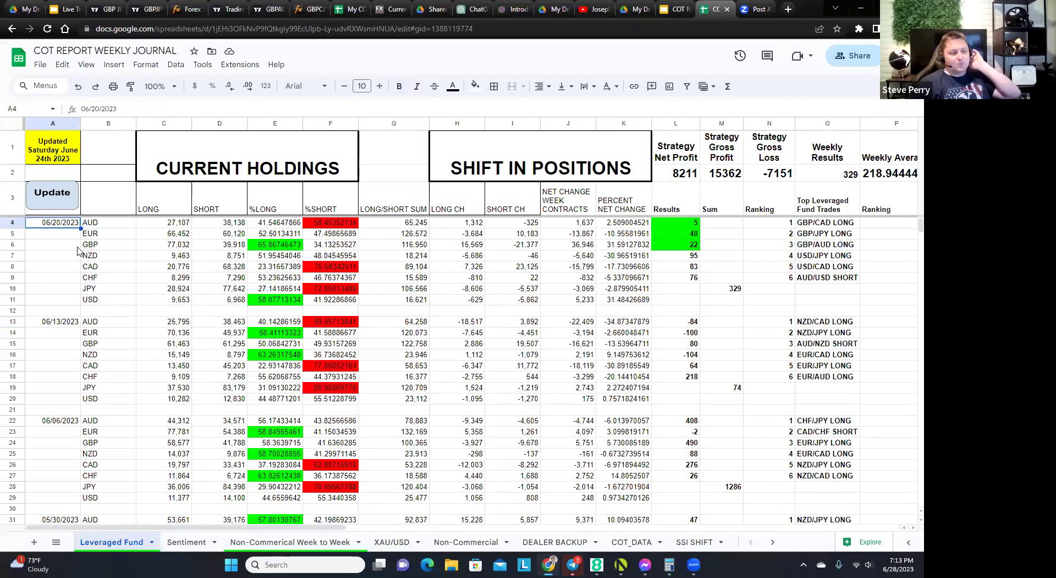
pyautogui.scroll(-5, 61, 282)
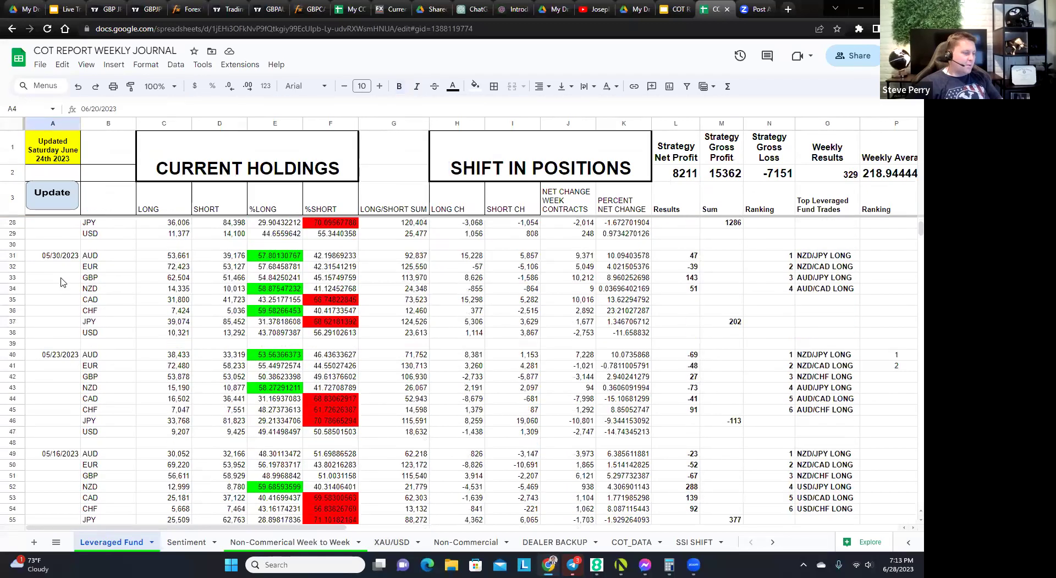
pyautogui.scroll(-15, 61, 281)
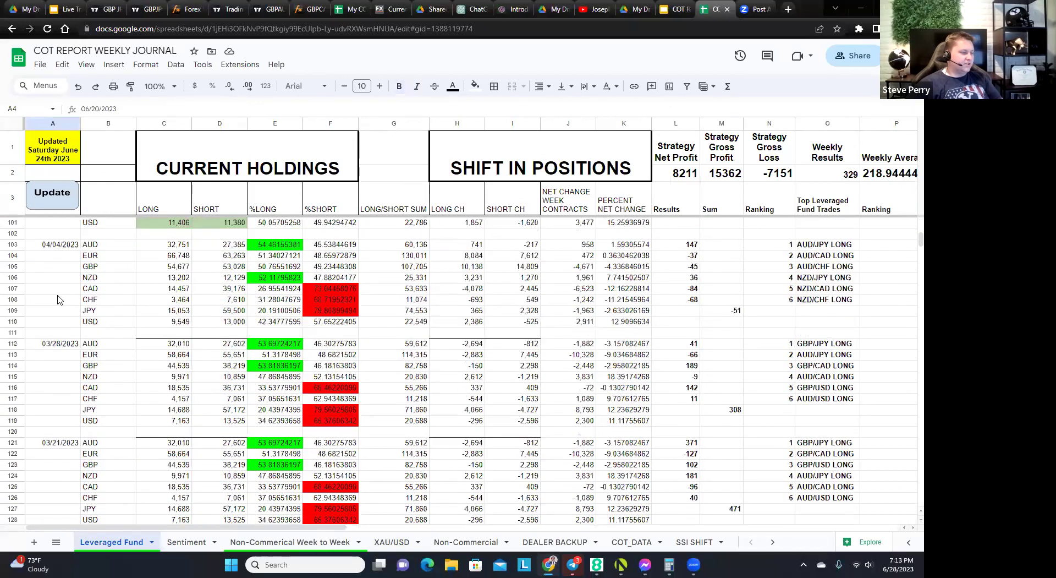
pyautogui.scroll(-2, 60, 299)
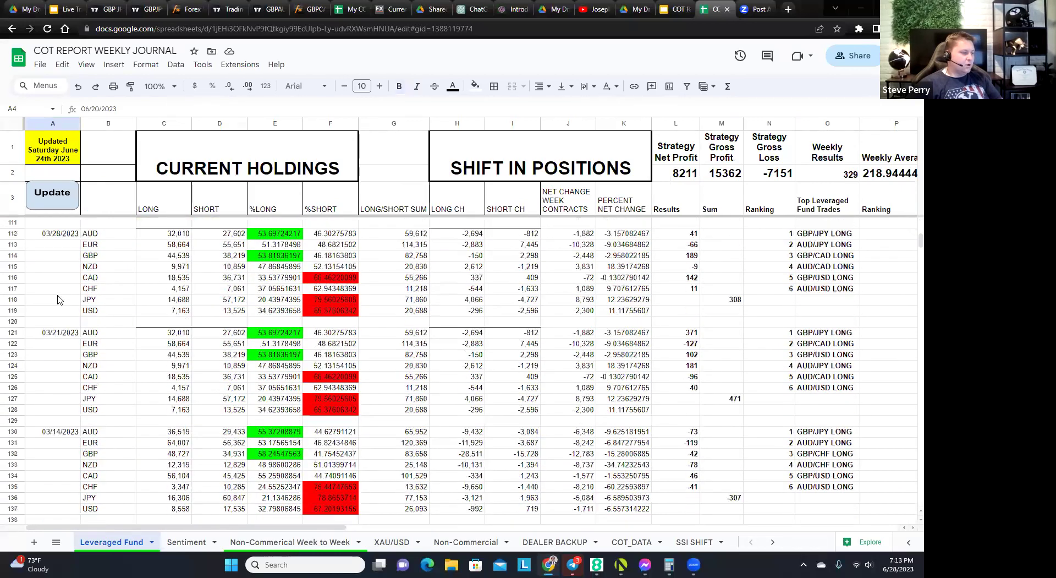
# Inspect the weekly pip sums for 03/21/2023 and 04/04/2023, comparing them with the neighbouring weeks
pyautogui.click(741, 401)
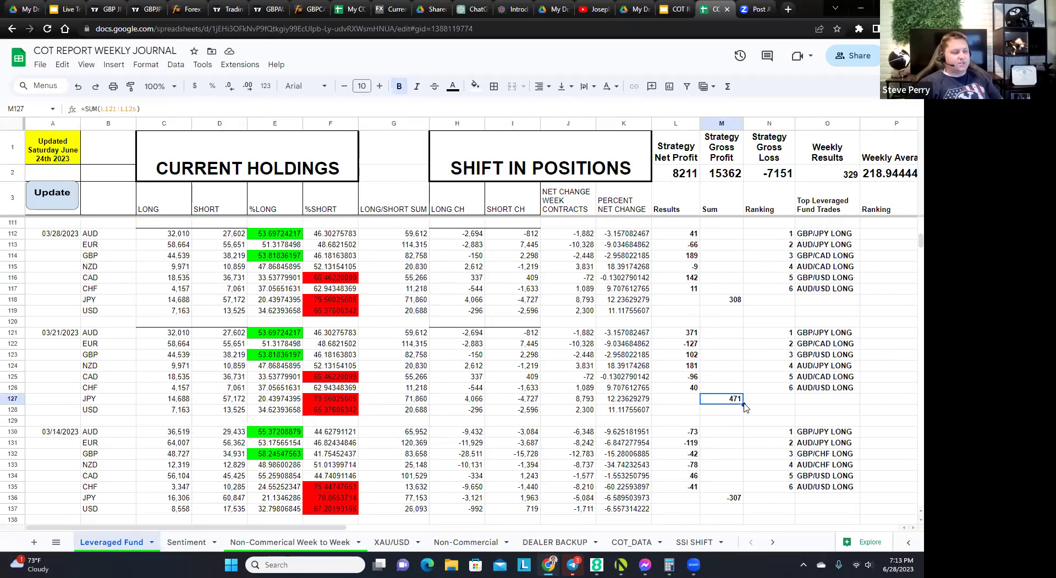
pyautogui.scroll(5, 745, 407)
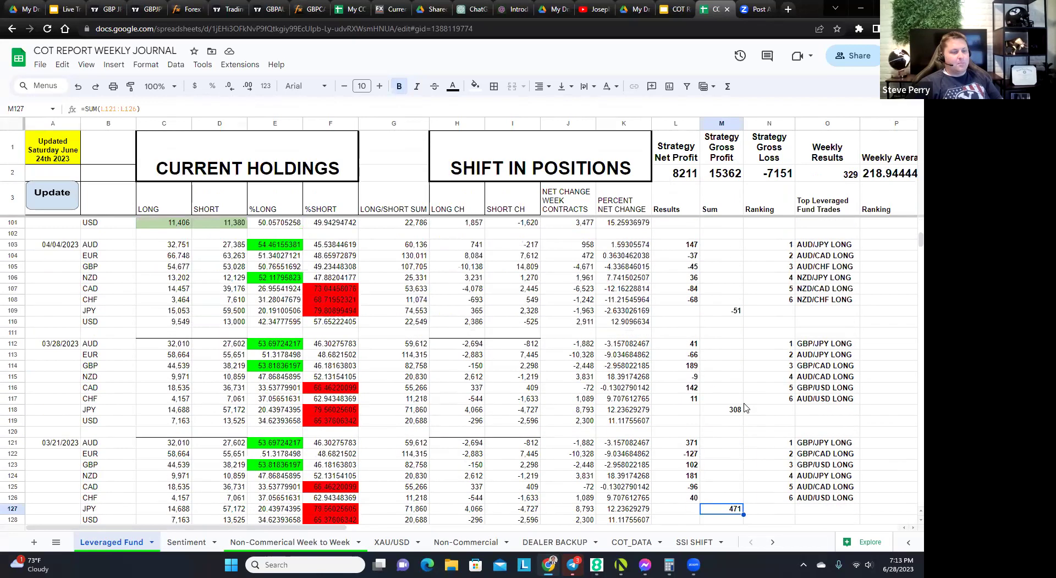
pyautogui.scroll(3, 746, 407)
pyautogui.scroll(-5, 745, 407)
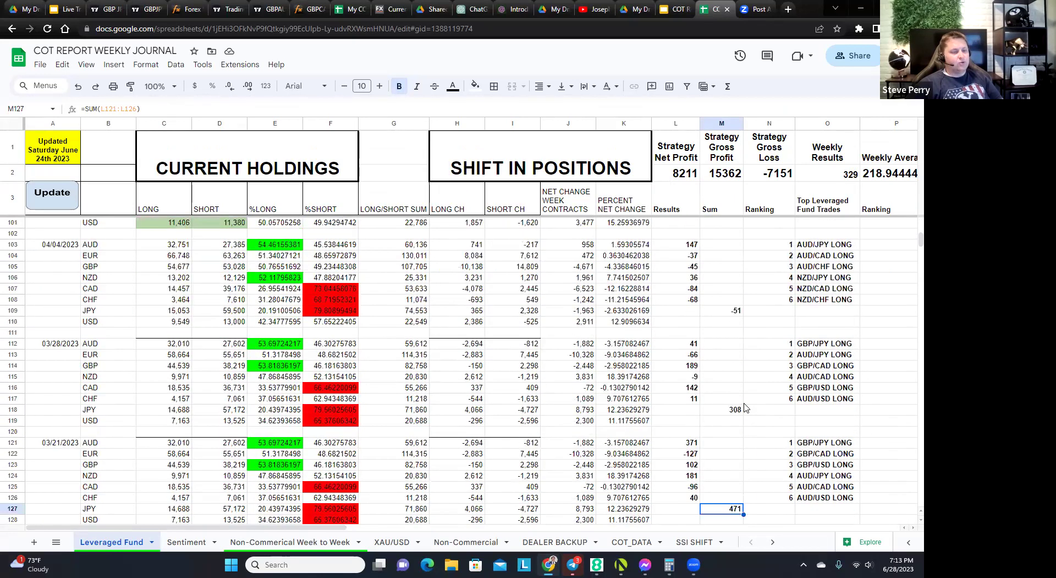
pyautogui.click(737, 267)
pyautogui.scroll(3, 757, 342)
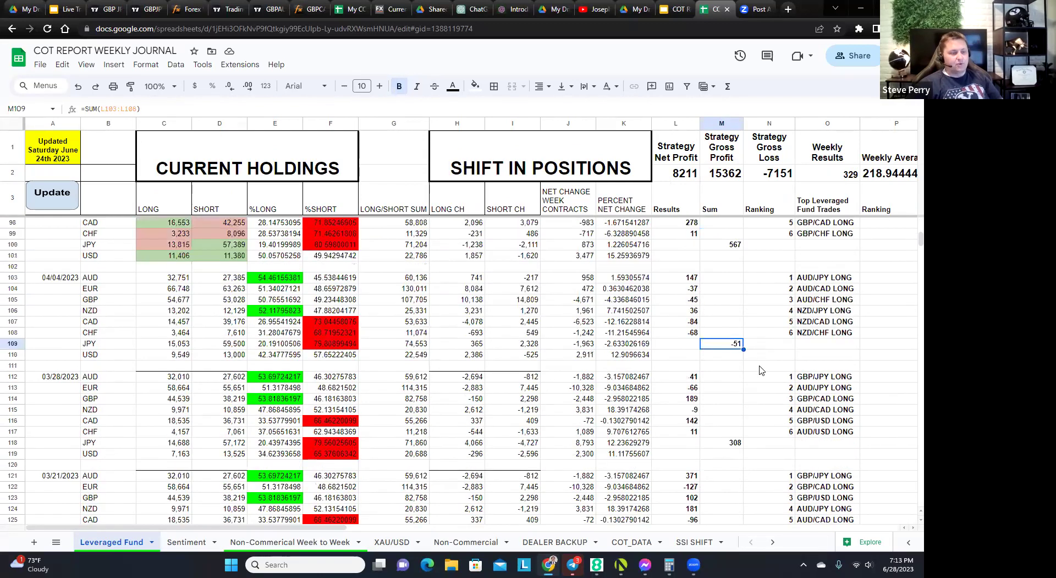
# Inspect the weekly pip sums for 04/25/2023, 05/02/2023 and 05/23/2023, working forward to the June entries
pyautogui.scroll(9, 759, 352)
pyautogui.click(727, 279)
pyautogui.scroll(1, 761, 365)
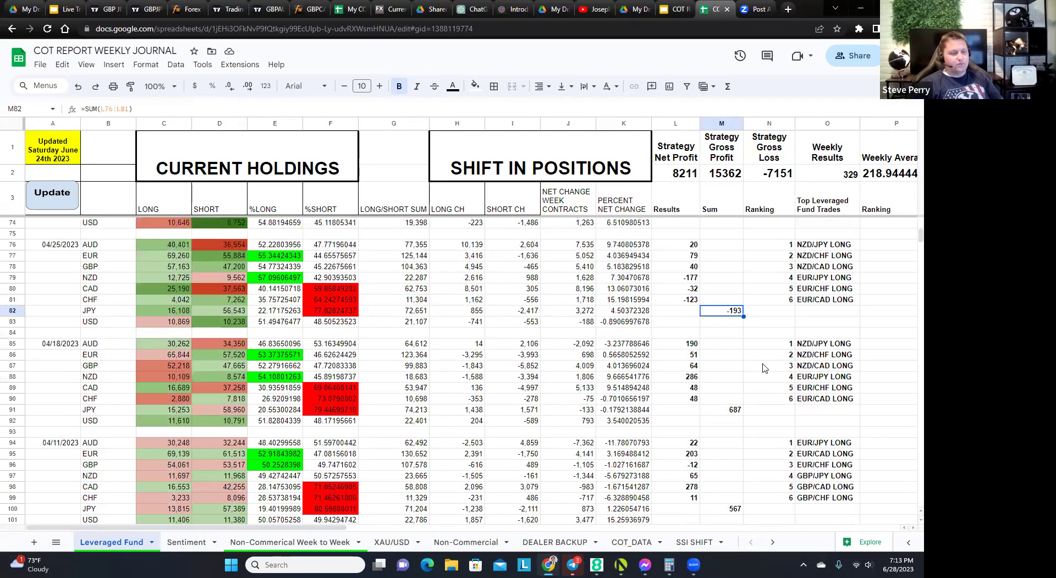
pyautogui.scroll(2, 763, 368)
pyautogui.click(731, 295)
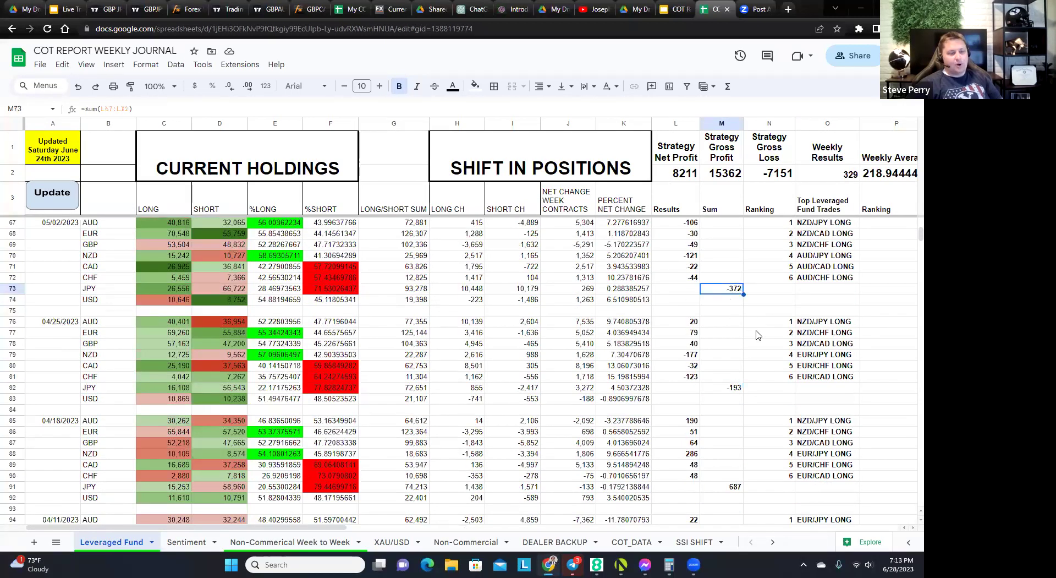
pyautogui.scroll(1, 758, 335)
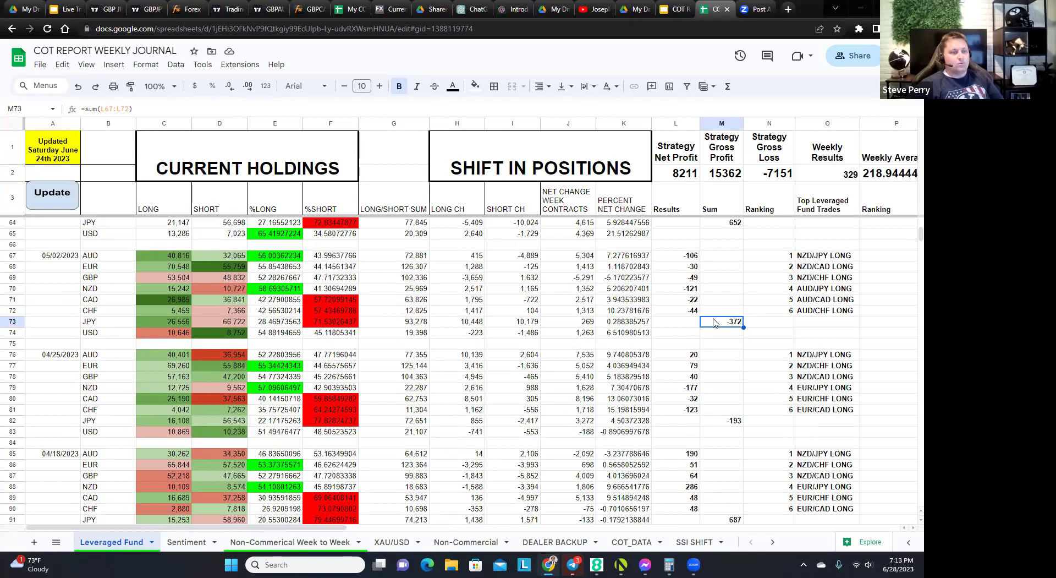
pyautogui.scroll(9, 715, 310)
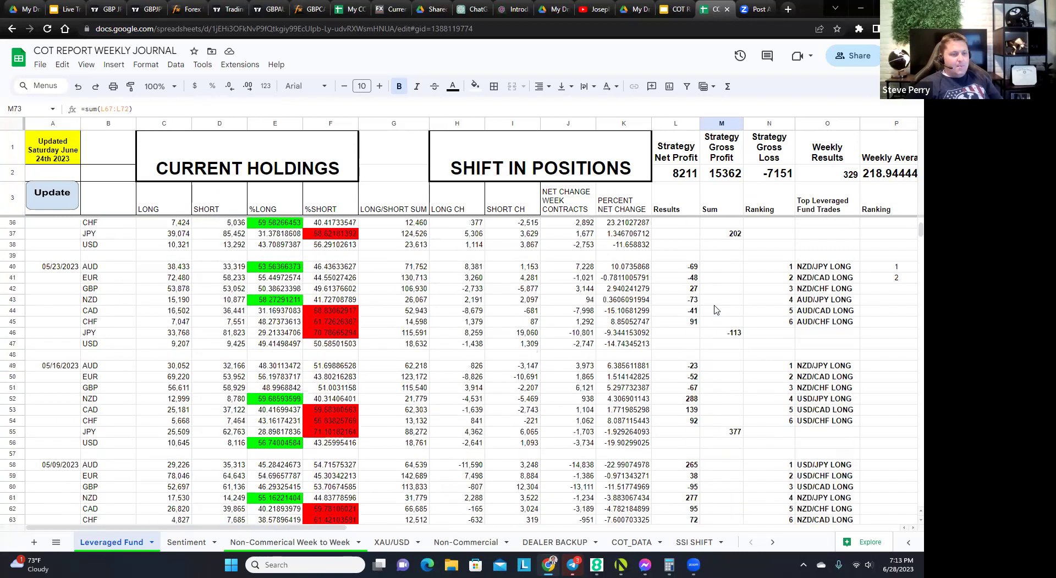
pyautogui.click(736, 335)
pyautogui.scroll(10, 693, 341)
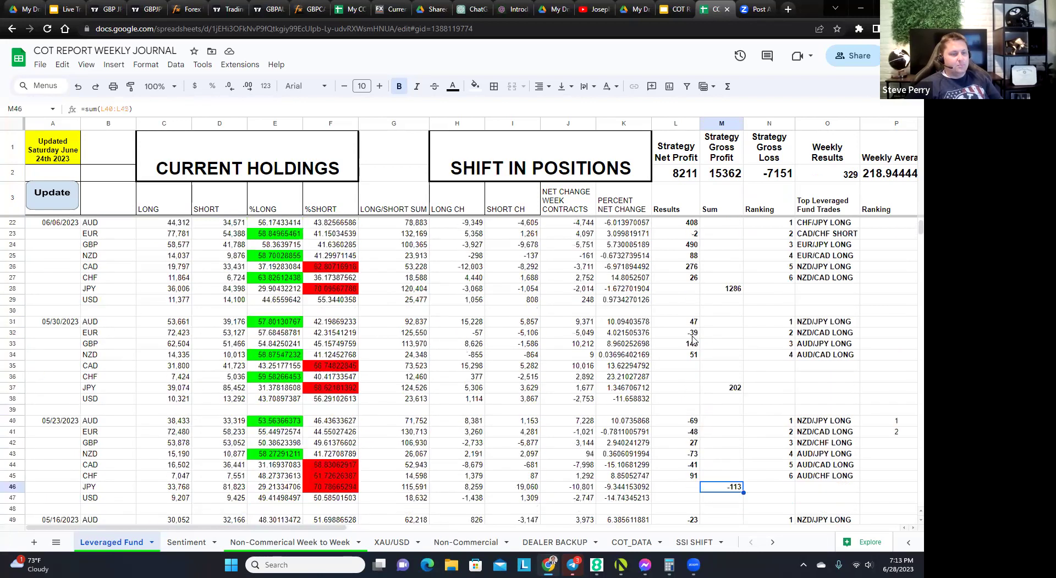
# Review the weekly results from 05/30/2023 back to 03/14/2023, including the columns beyond Weekly Average, and check the 03/21/2023 sum
pyautogui.scroll(-12, 693, 341)
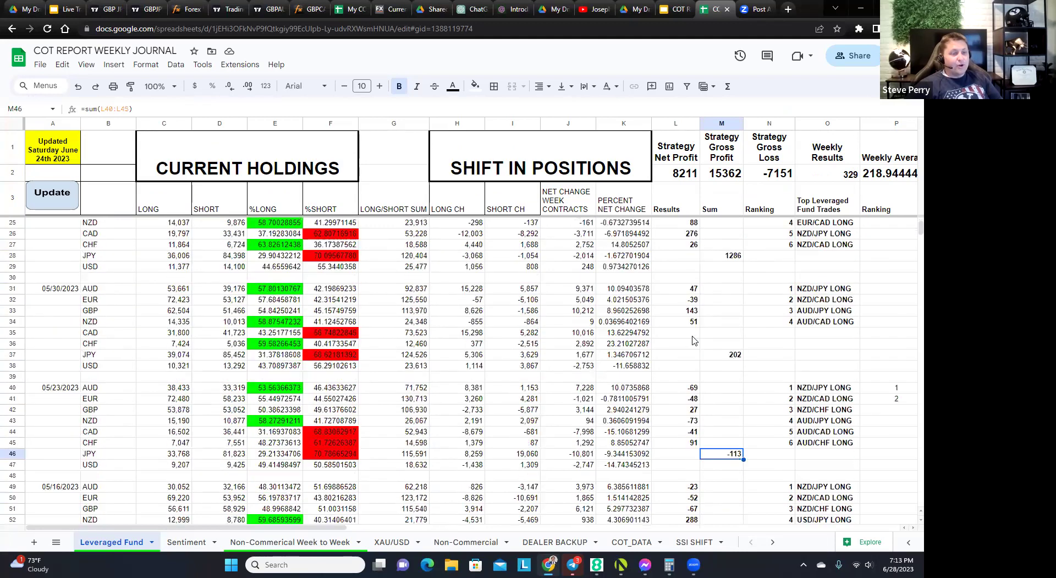
pyautogui.scroll(-14, 692, 340)
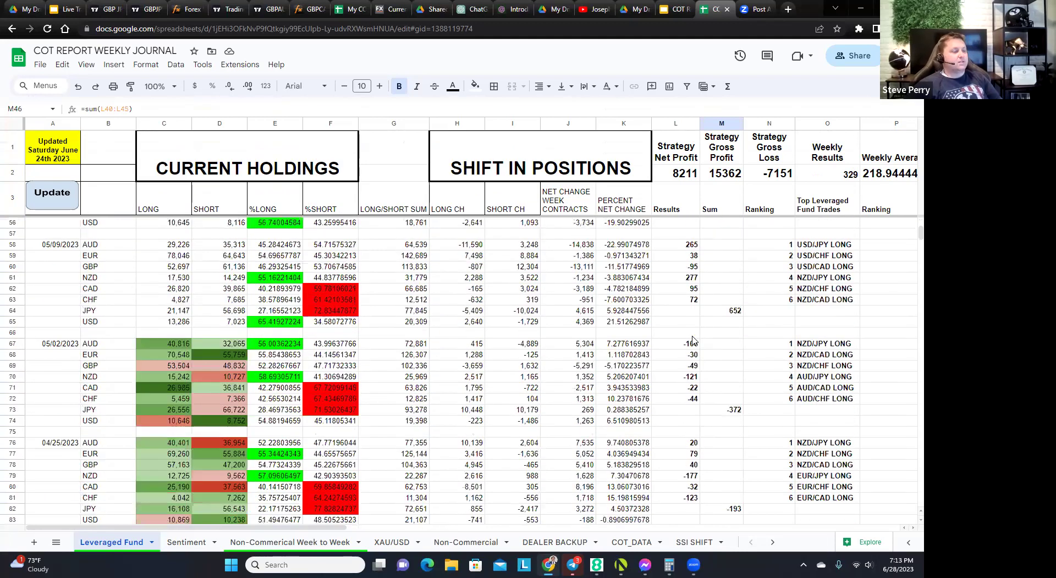
pyautogui.scroll(-13, 692, 340)
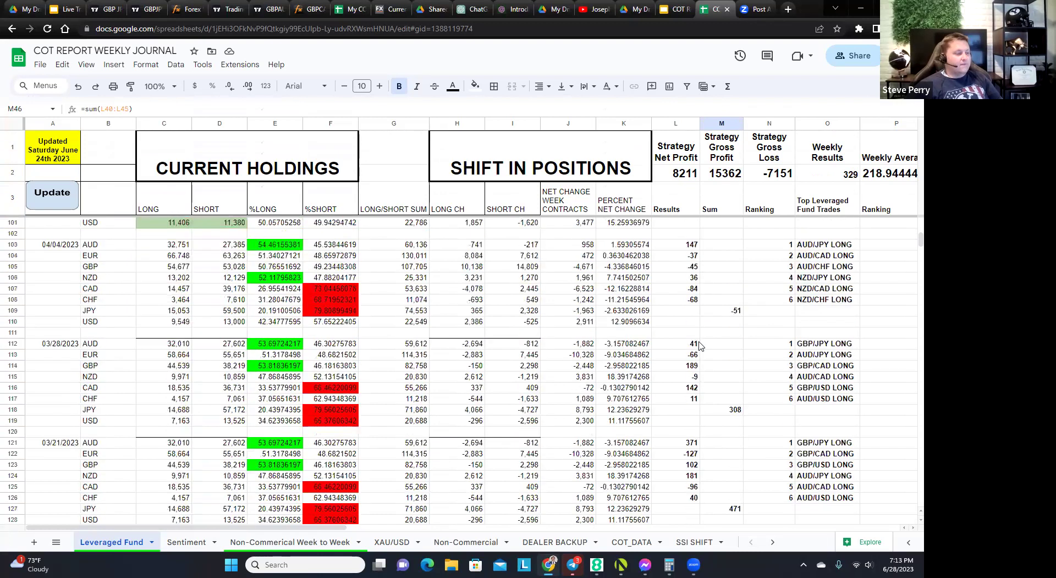
pyautogui.scroll(2, 786, 336)
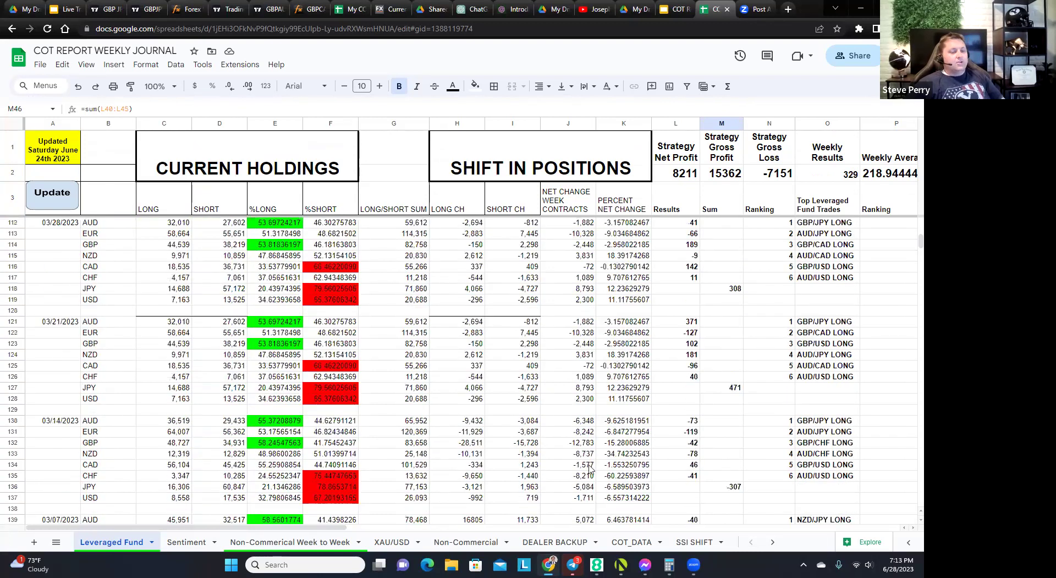
pyautogui.moveTo(274, 530); pyautogui.dragTo(495, 530)
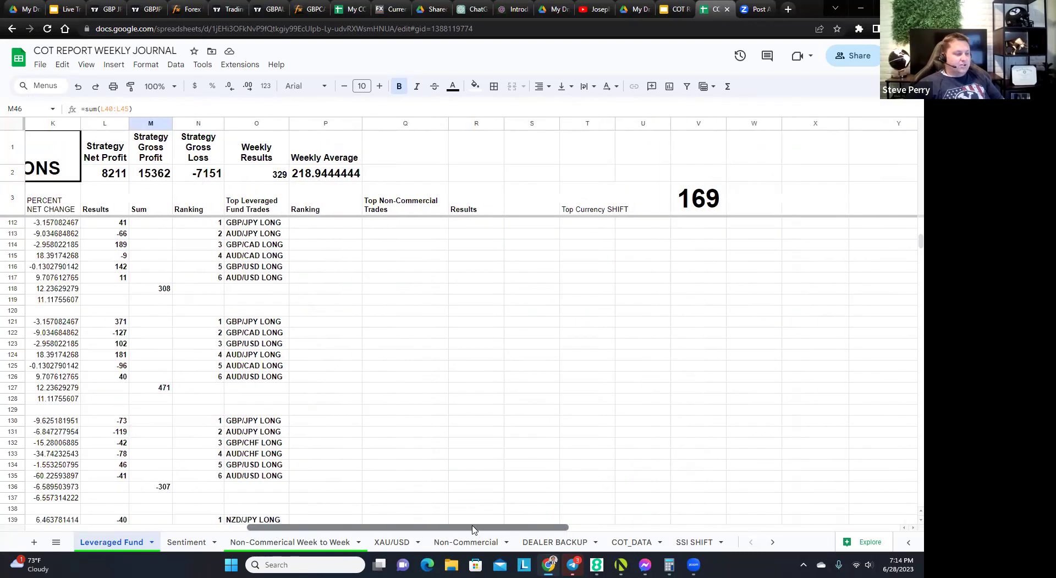
pyautogui.moveTo(397, 527); pyautogui.dragTo(176, 526)
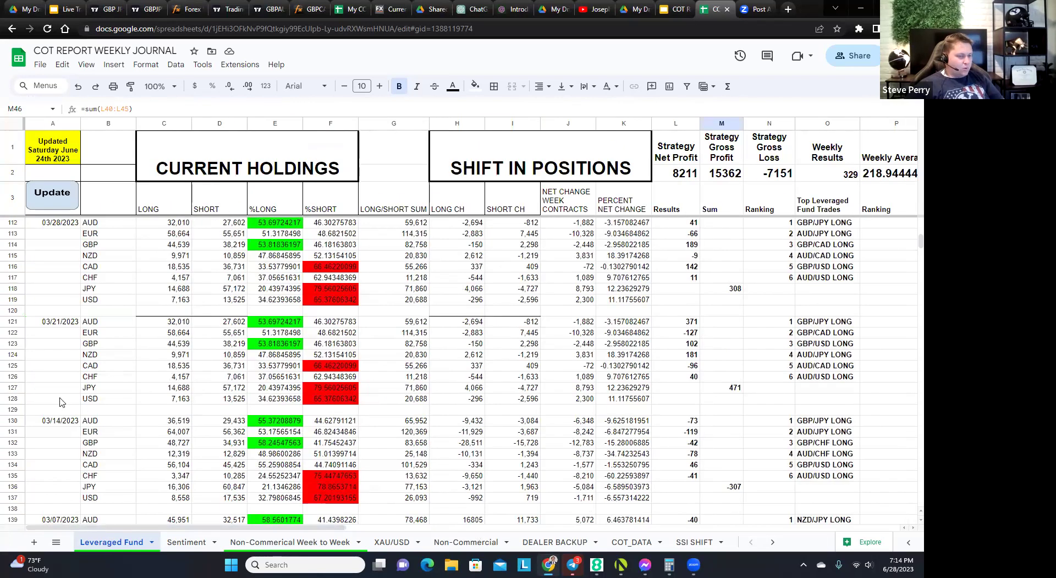
pyautogui.click(705, 388)
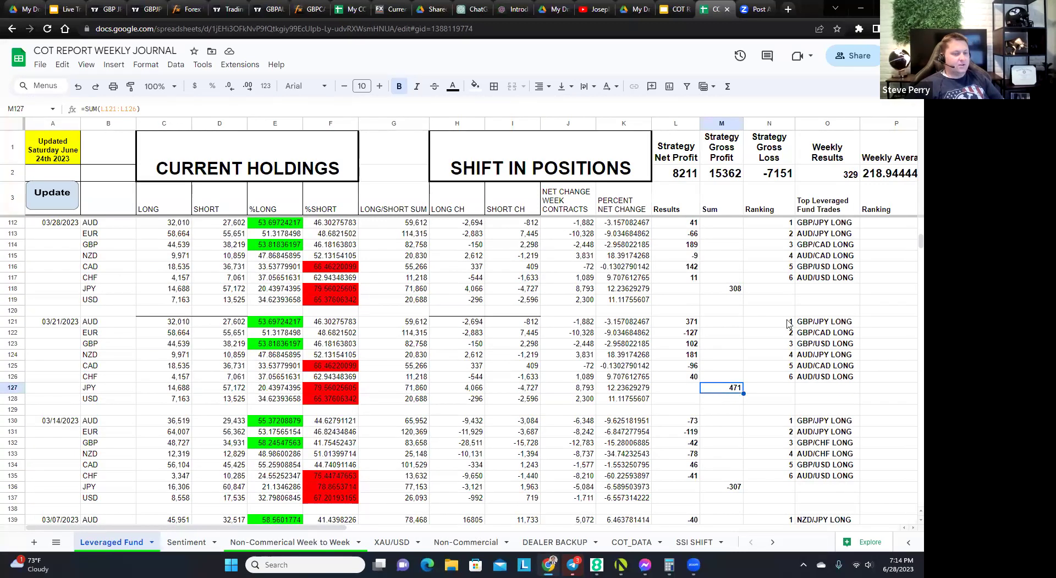
# Return to the newest week, 06/20/2023, and select the empty header cell Q1 beside Weekly Average
pyautogui.scroll(5, 803, 336)
pyautogui.scroll(15, 804, 337)
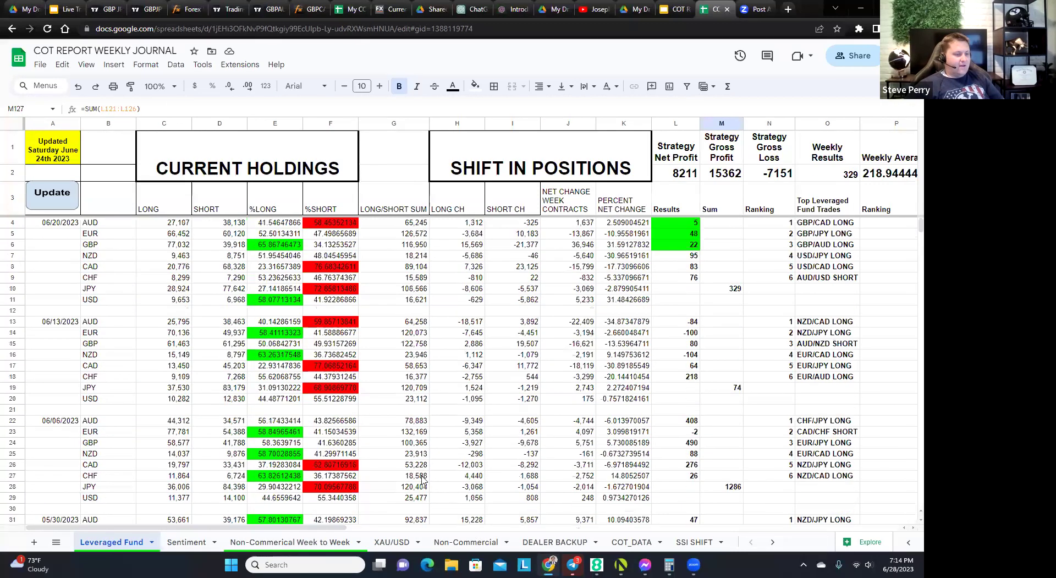
pyautogui.moveTo(300, 527); pyautogui.dragTo(430, 527)
pyautogui.click(634, 148)
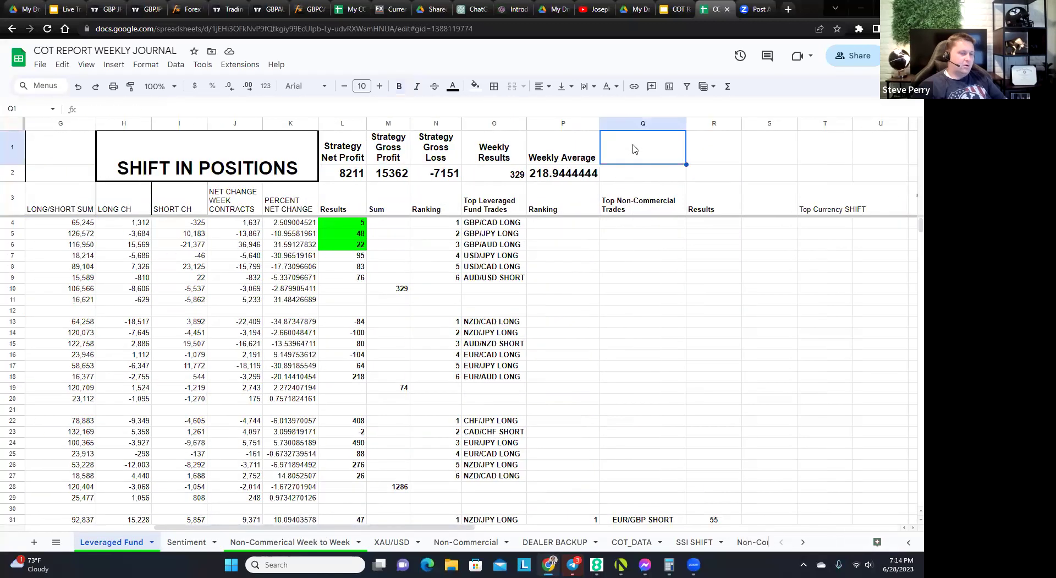
# Enter the suggested formula =AVERAGE(N13:N1009) in cell Q2, beside the Weekly Average value
pyautogui.click(636, 174)
pyautogui.write('=aver')
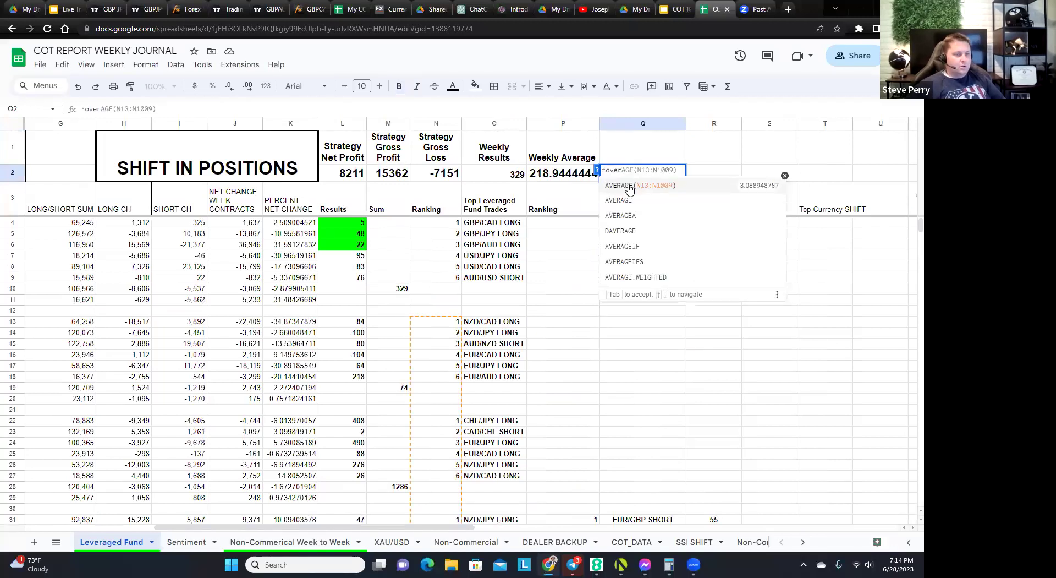
pyautogui.click(630, 187)
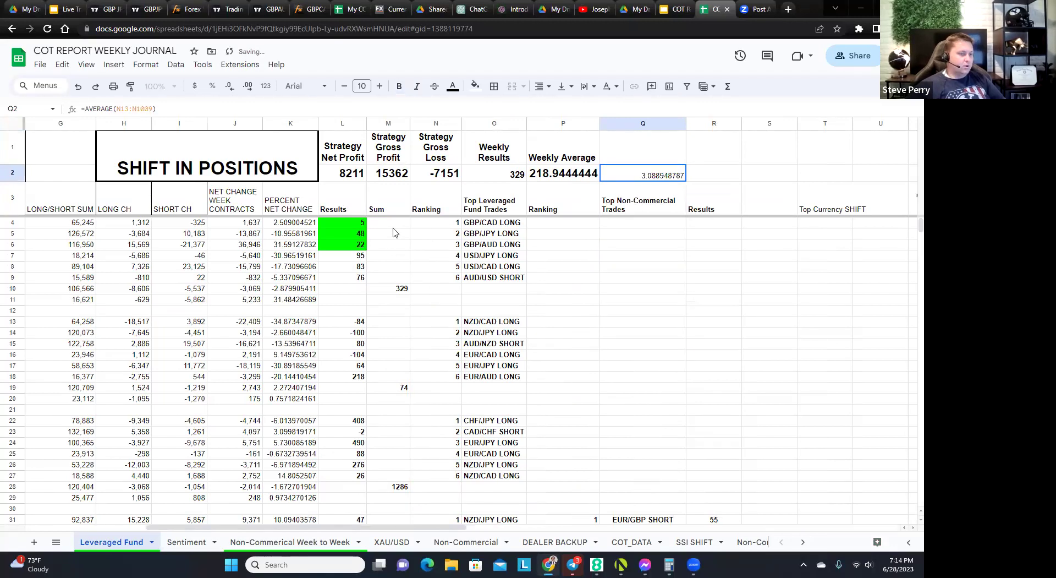
# Change the range averaged in Q2 to the weekly sums in M4:M127
pyautogui.doubleClick(652, 179)
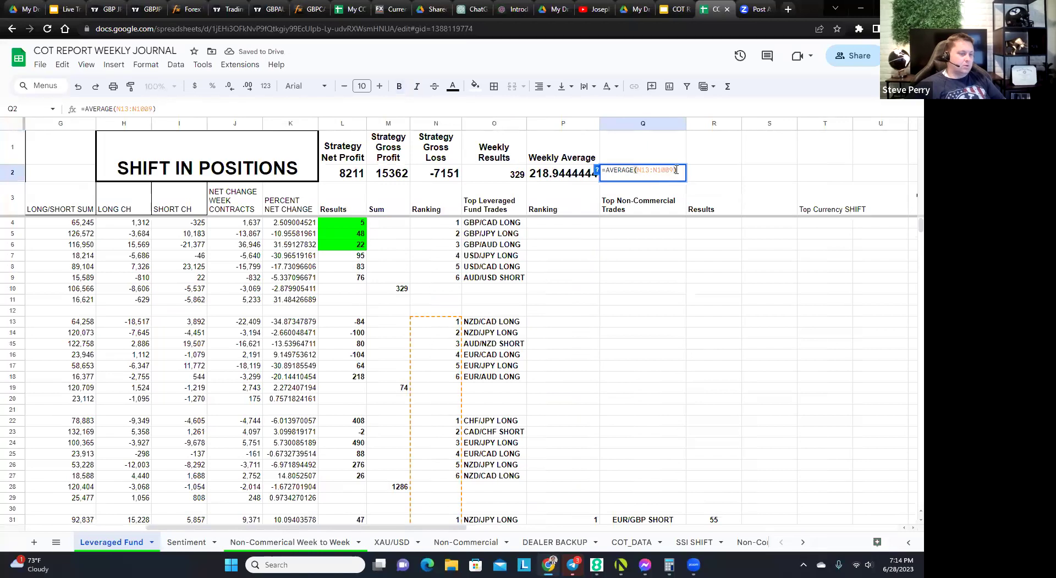
pyautogui.press('BackSpace')
pyautogui.press('BackSpace')
pyautogui.press('BackSpace')
pyautogui.press('BackSpace')
pyautogui.press('BackSpace')
pyautogui.press('BackSpace')
pyautogui.press('BackSpace')
pyautogui.press('BackSpace')
pyautogui.press('BackSpace')
pyautogui.press('BackSpace')
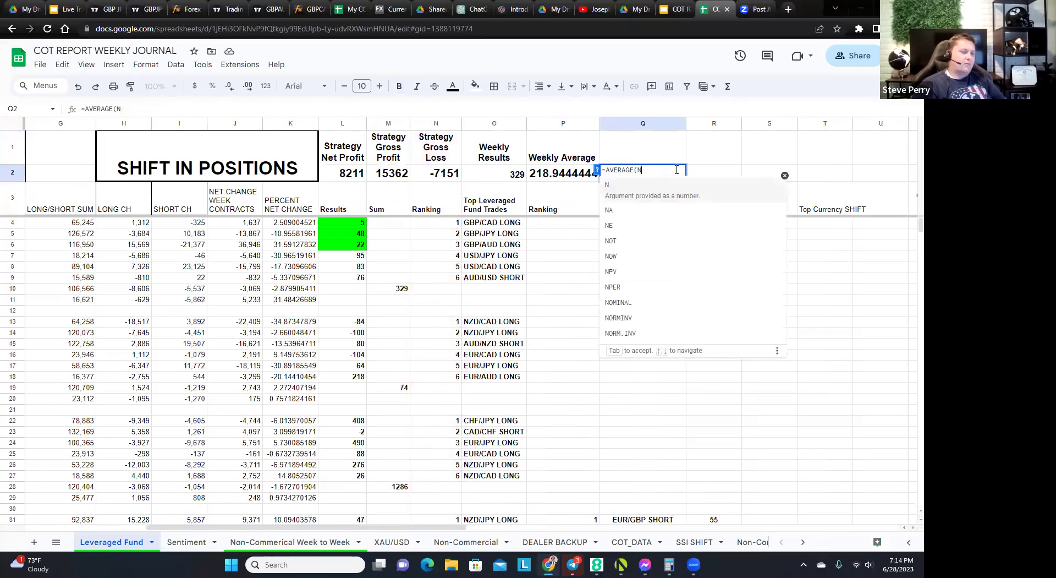
pyautogui.moveTo(399, 225); pyautogui.dragTo(402, 411)
pyautogui.press('BackSpace')
pyautogui.press('BackSpace')
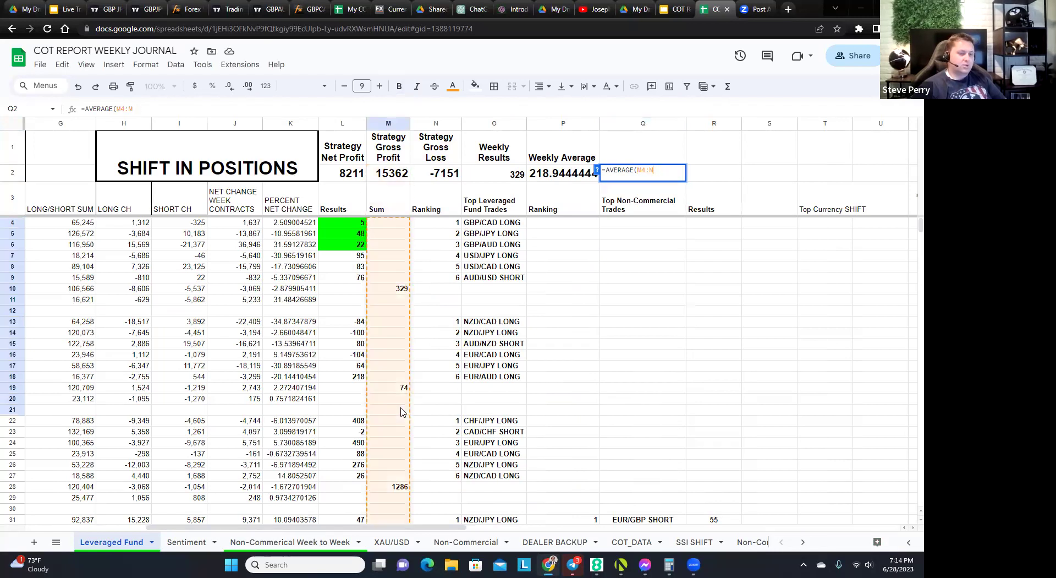
pyautogui.press('Return')
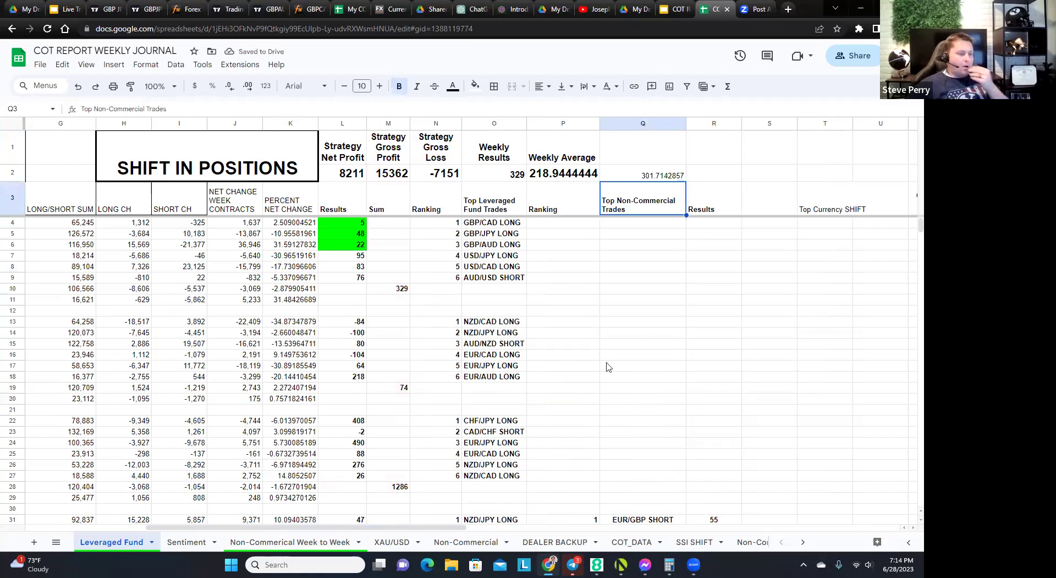
# Check which weekly sums the Q2 average formula covers, leaving the formula as it is
pyautogui.press('Up')
pyautogui.press('Return')
pyautogui.scroll(-20, 463, 366)
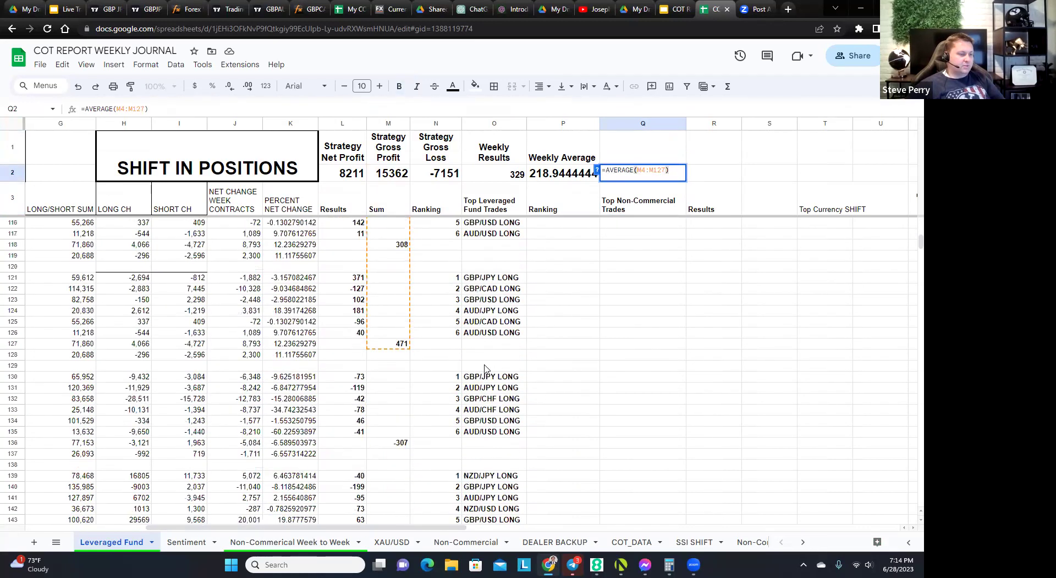
pyautogui.scroll(10, 484, 367)
pyautogui.scroll(6, 485, 369)
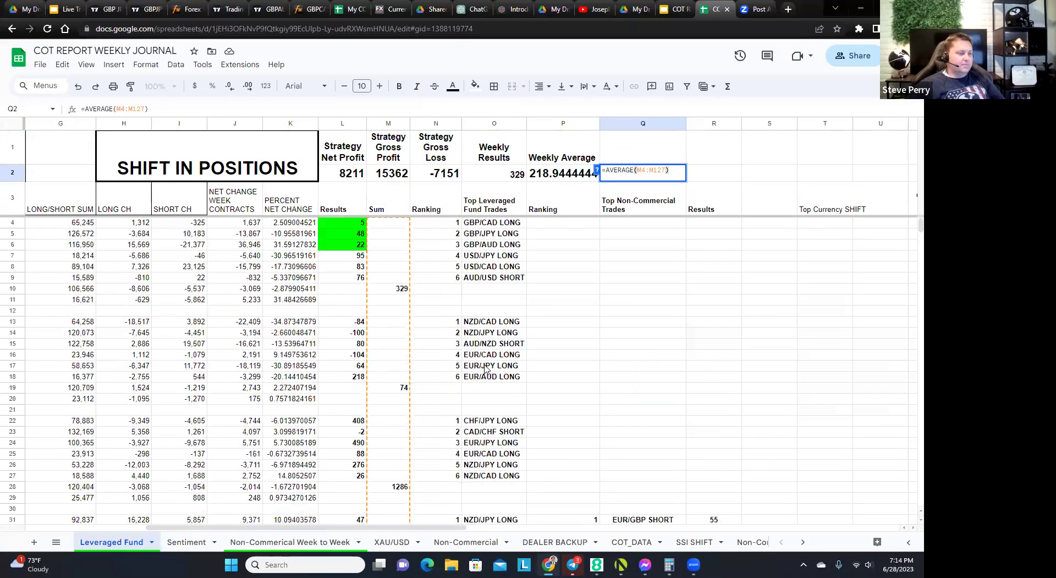
pyautogui.press('Return')
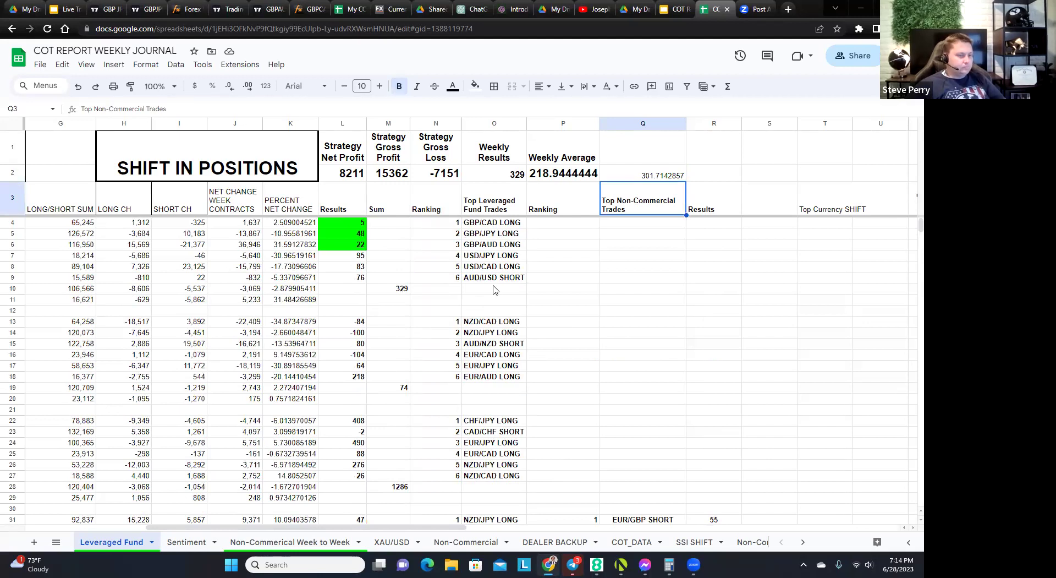
# Compare the M4:M127 average in Q2 with the Weekly Average formula in P2
pyautogui.moveTo(416, 530)
pyautogui.mouseDown()
pyautogui.moveTo(366, 527)
pyautogui.moveTo(406, 520)
pyautogui.mouseUp()
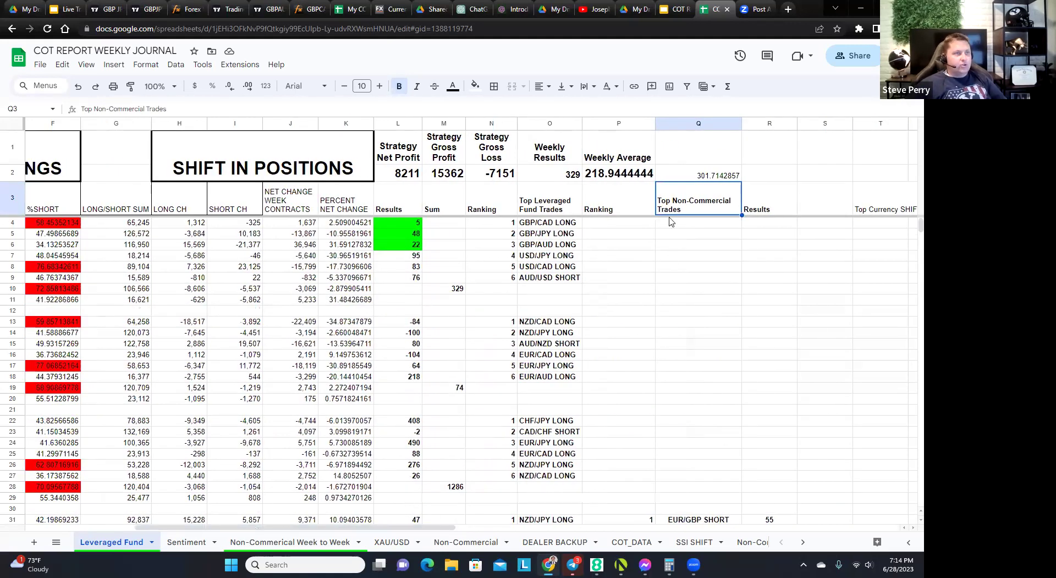
pyautogui.click(700, 176)
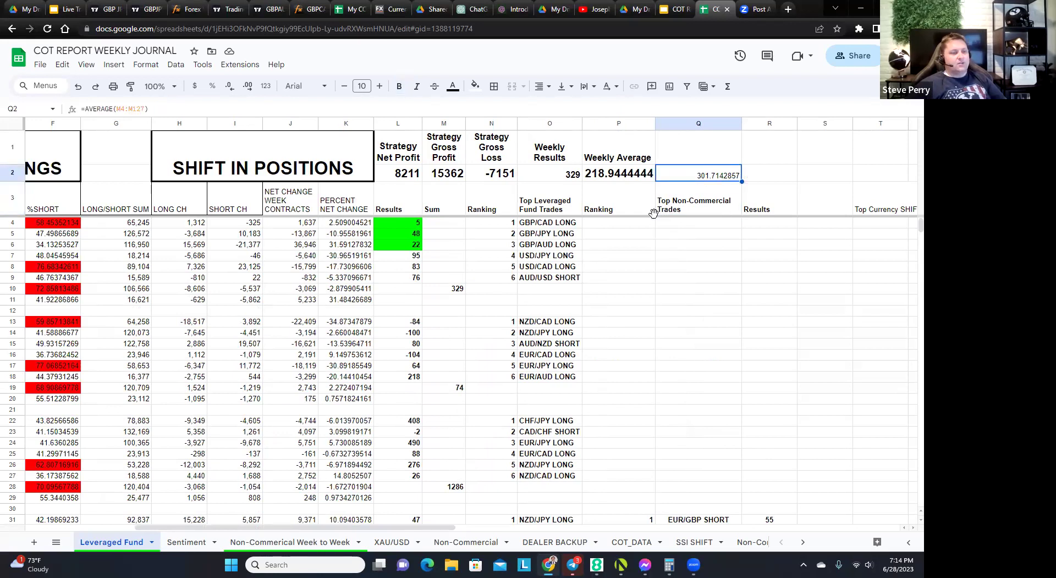
pyautogui.click(646, 177)
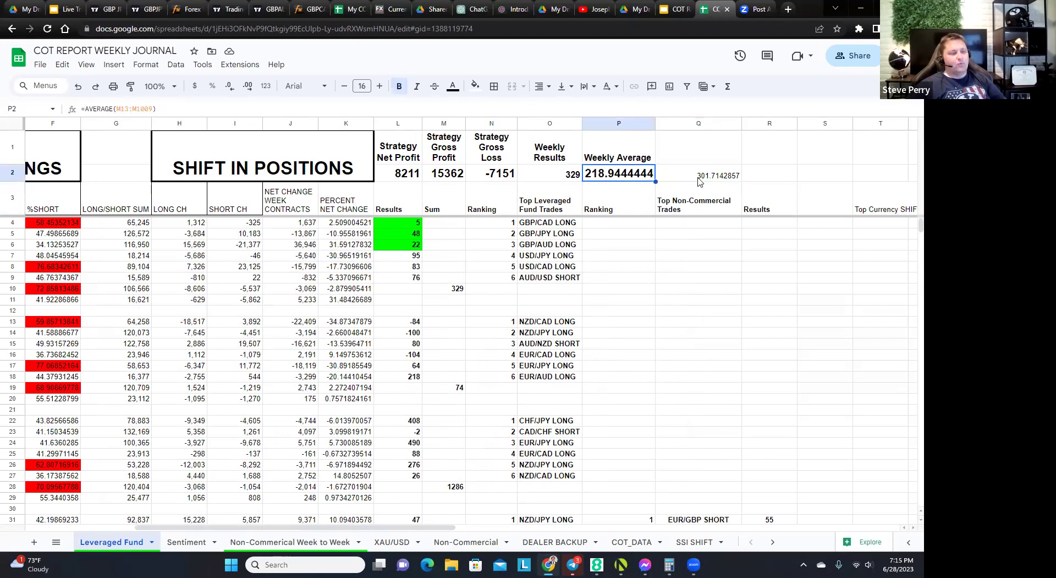
pyautogui.click(673, 177)
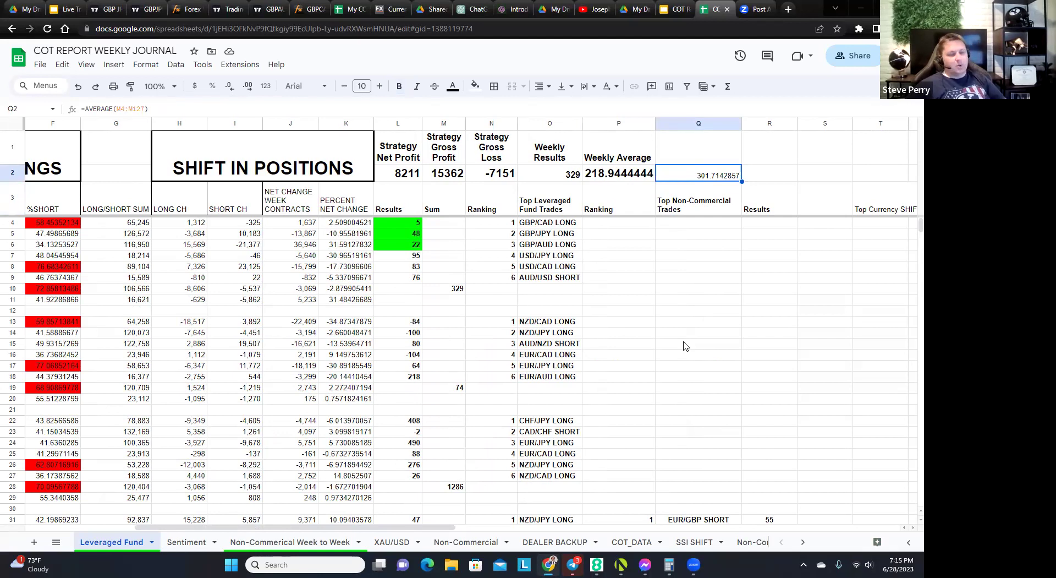
# Compare the 06/20/2023 weekly sum in M10 with the average in Q2
pyautogui.click(448, 292)
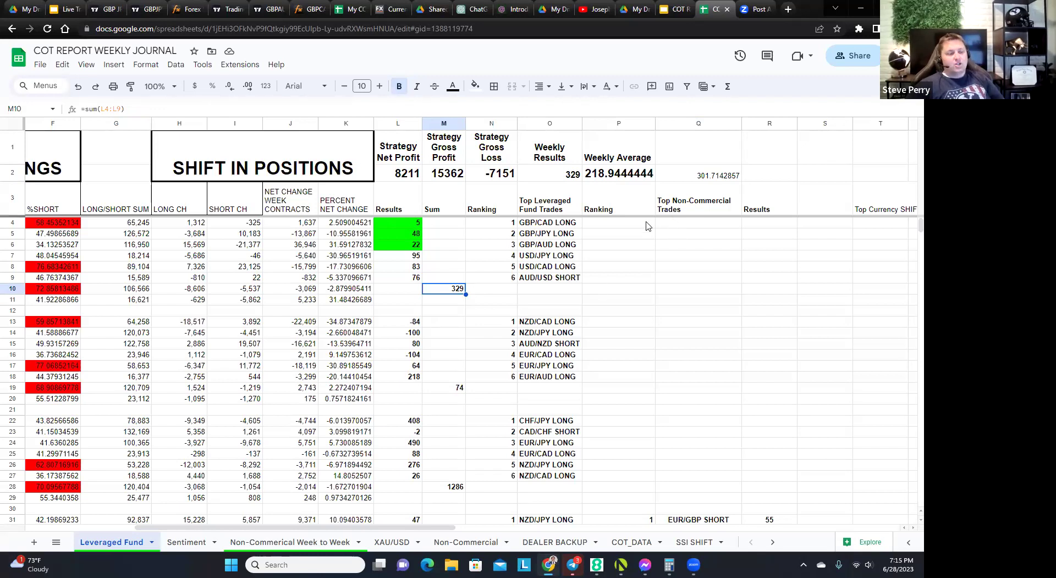
pyautogui.click(635, 307)
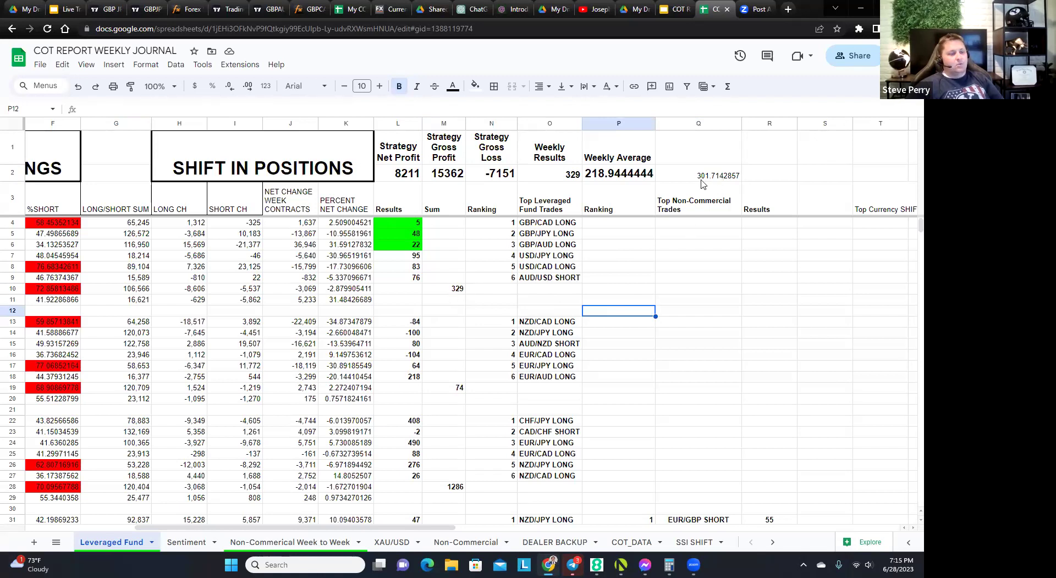
pyautogui.click(454, 292)
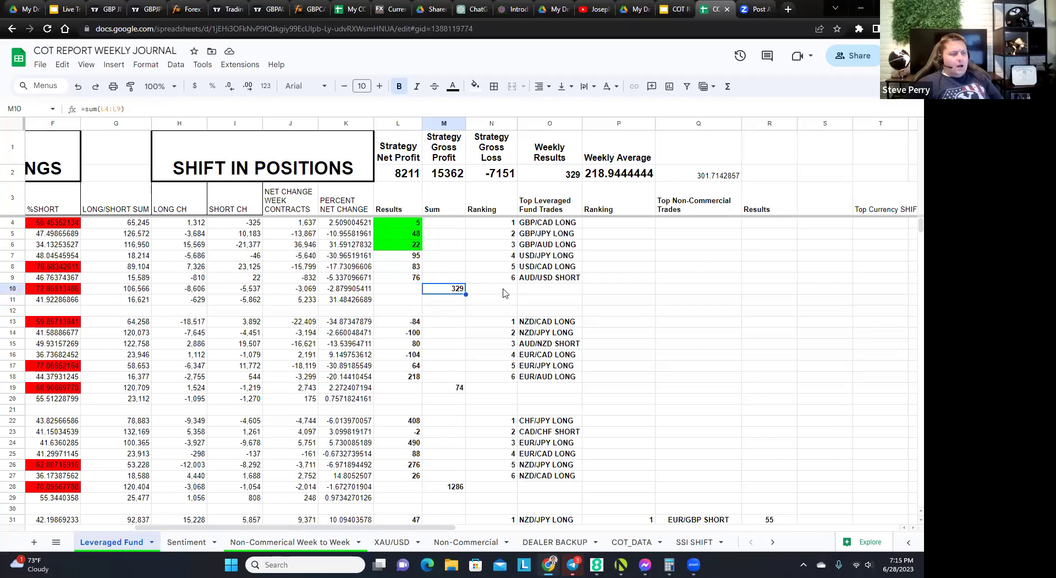
pyautogui.click(720, 179)
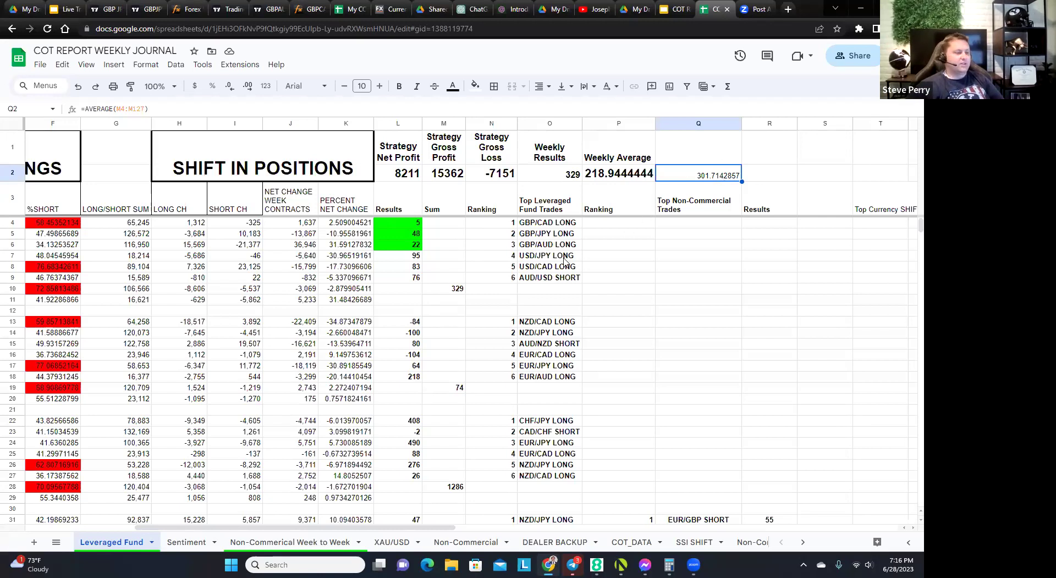
# Inspect the JPY short contracts and %SHORT value for 06/20/2023 under Current Holdings
pyautogui.click(133, 527)
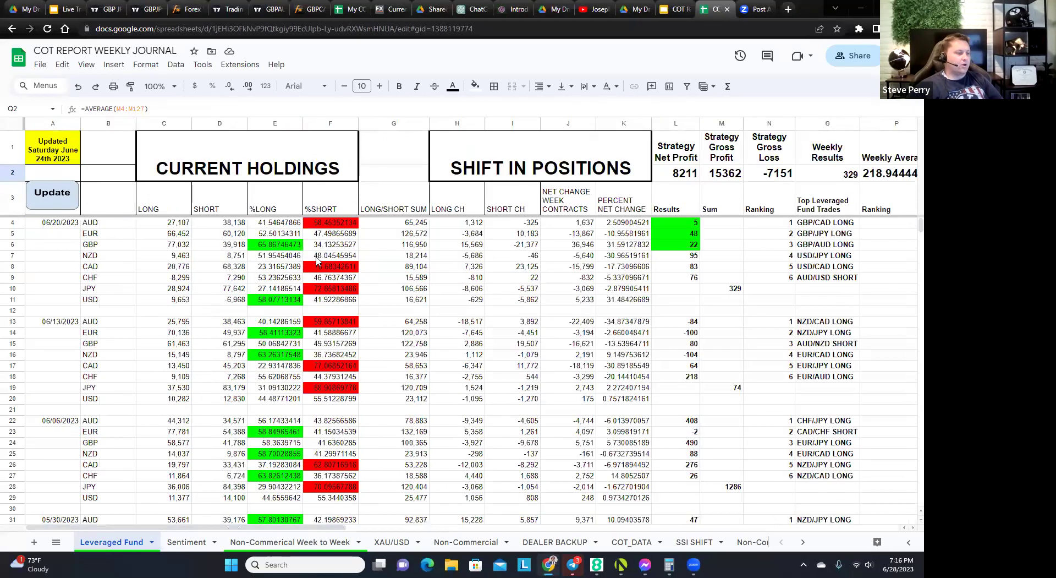
pyautogui.click(333, 288)
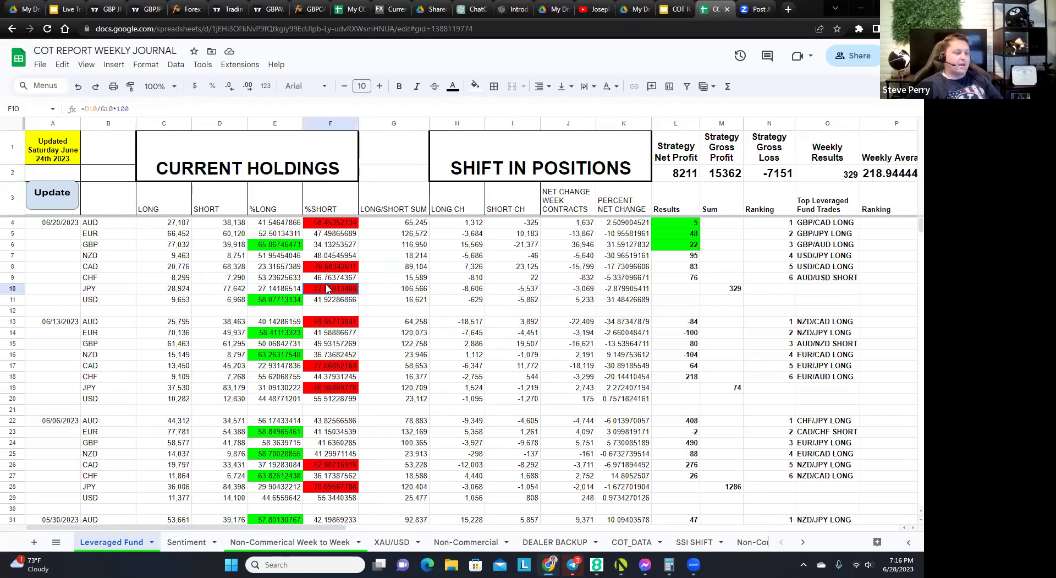
pyautogui.click(225, 291)
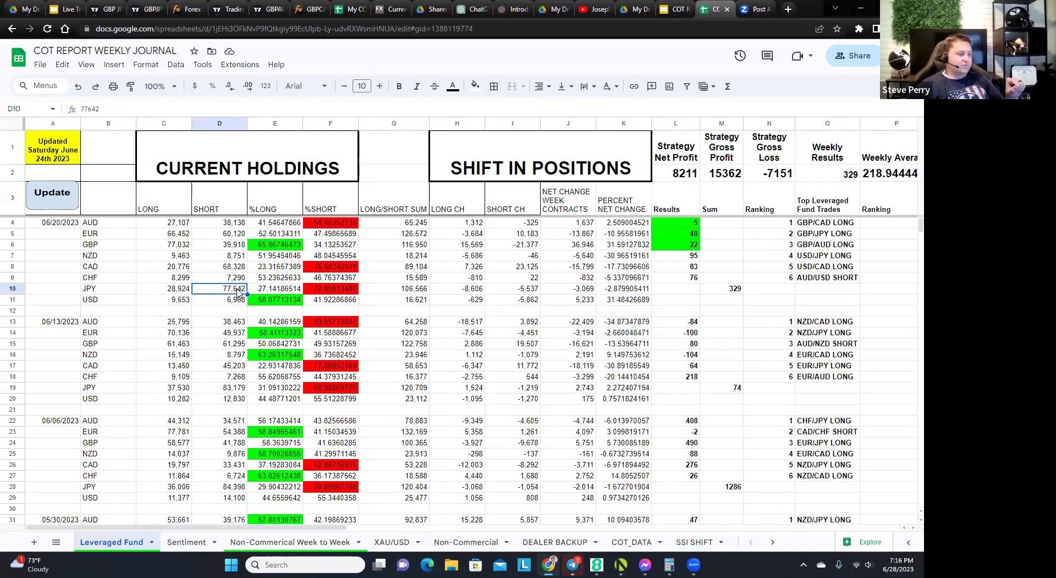
pyautogui.click(323, 293)
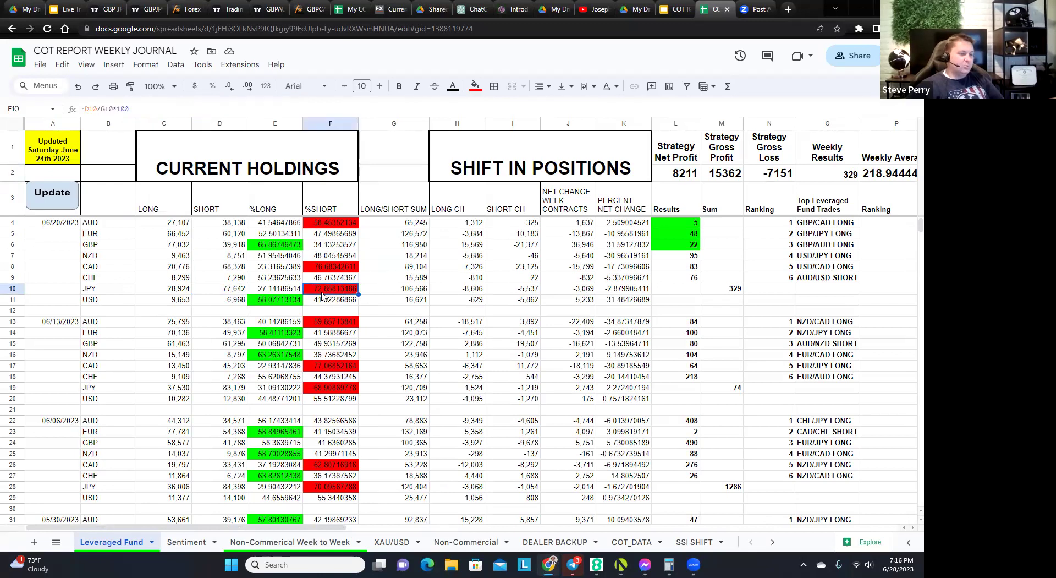
# Inspect the JPY %SHORT values for 06/13/2023, 06/06/2023 and 05/30/2023, then return to the newest week
pyautogui.scroll(-1, 322, 294)
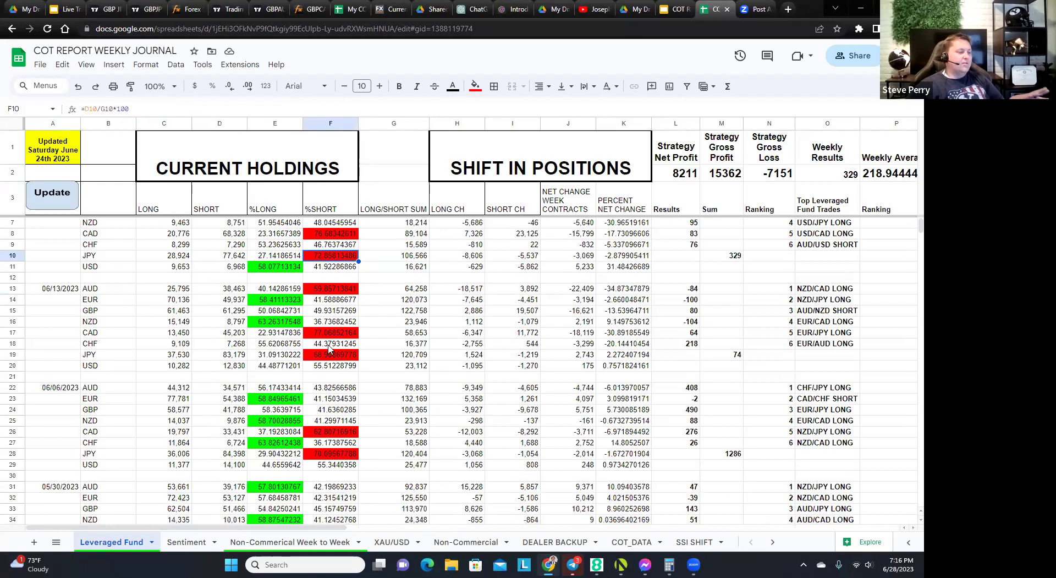
pyautogui.click(330, 354)
pyautogui.scroll(-3, 327, 350)
pyautogui.click(324, 345)
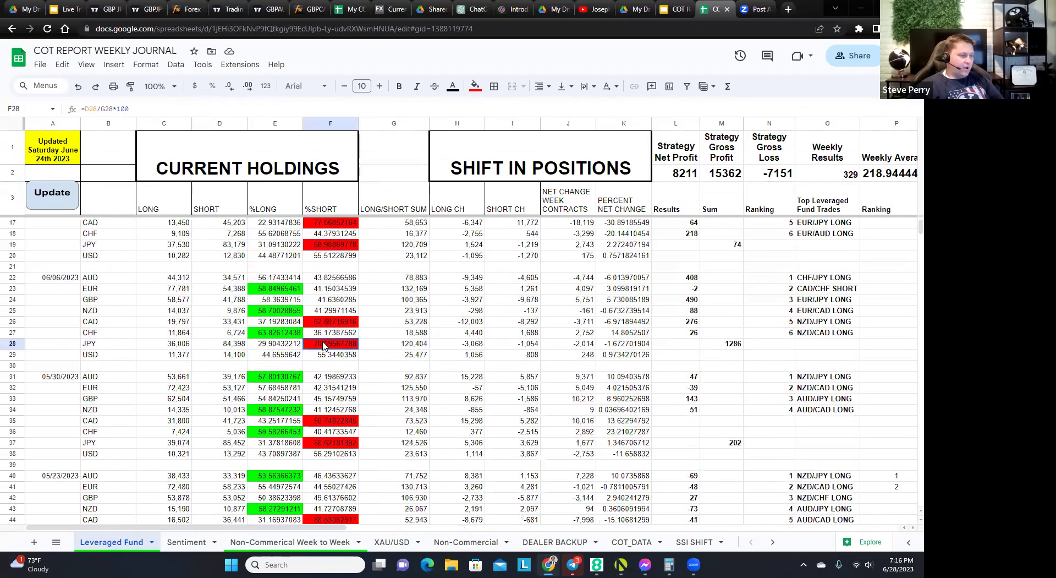
pyautogui.scroll(-3, 324, 345)
pyautogui.click(325, 334)
pyautogui.scroll(-1, 325, 336)
pyautogui.scroll(9, 328, 330)
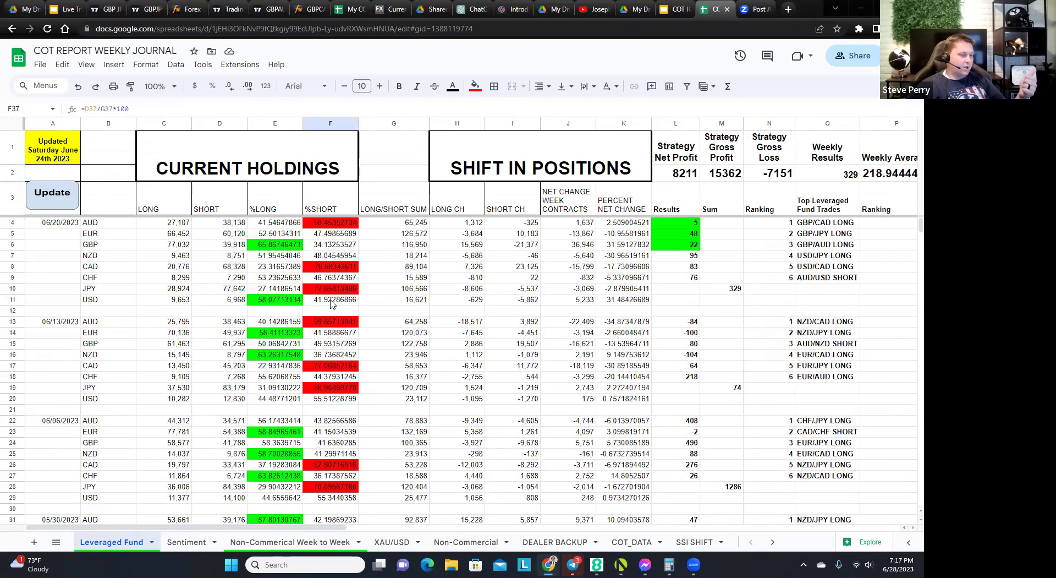
# Review the JPY %SHORT values week by week from 06/20/2023 back to 05/02/2023
pyautogui.scroll(-2, 340, 415)
pyautogui.scroll(-2, 340, 416)
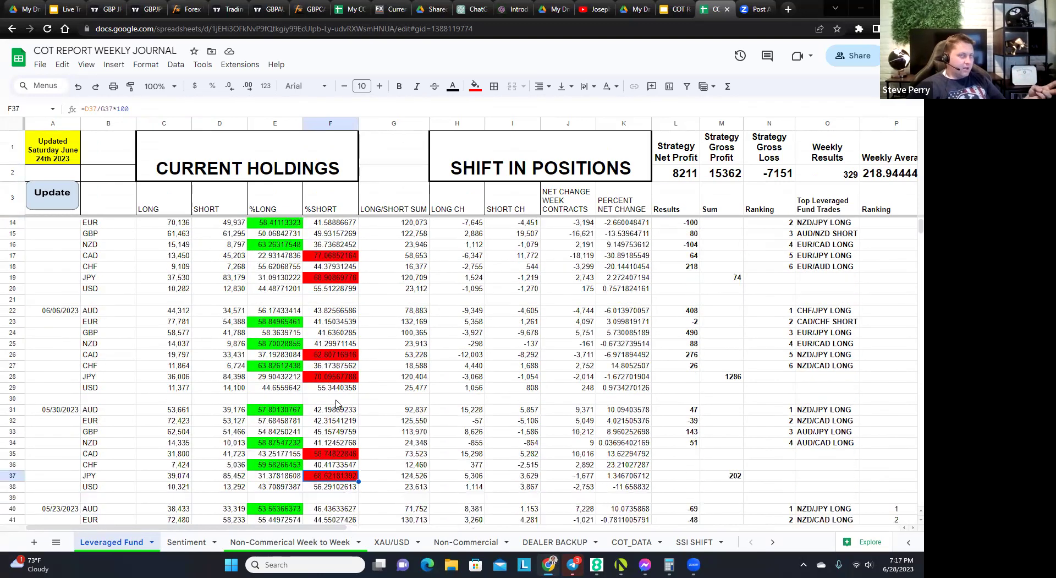
pyautogui.scroll(2, 333, 392)
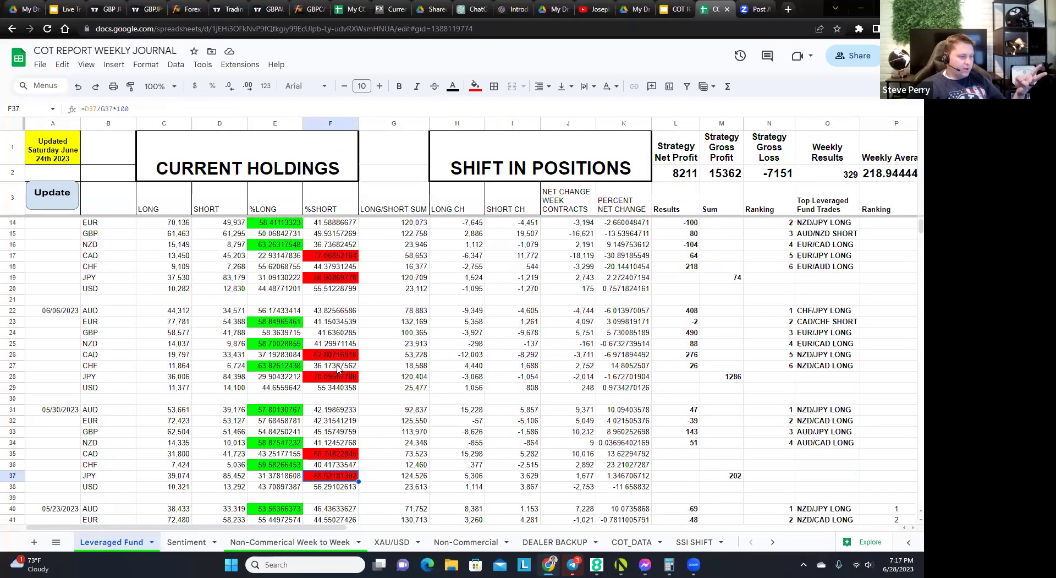
pyautogui.scroll(-2, 338, 381)
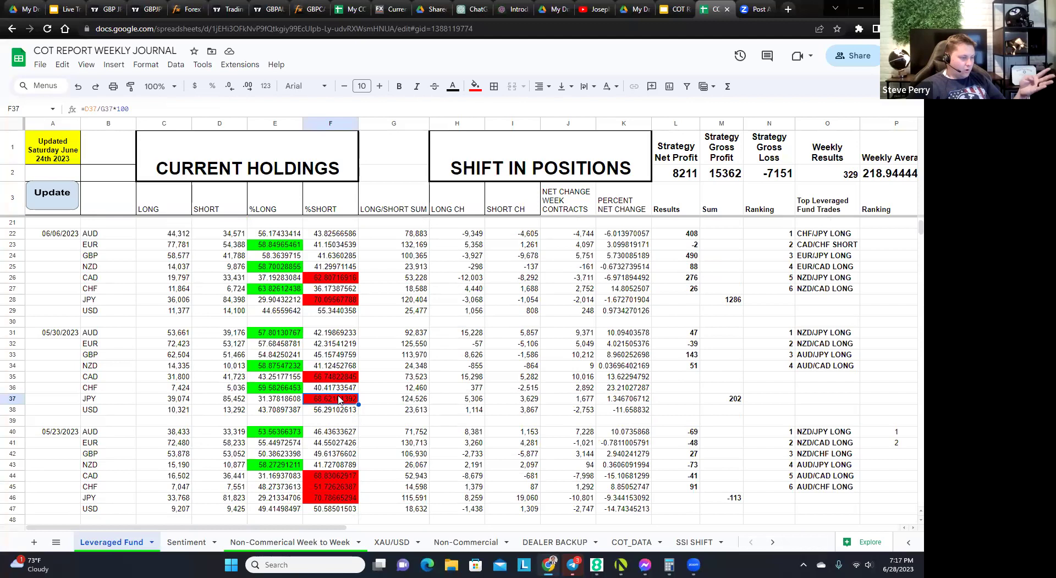
pyautogui.scroll(-3, 337, 390)
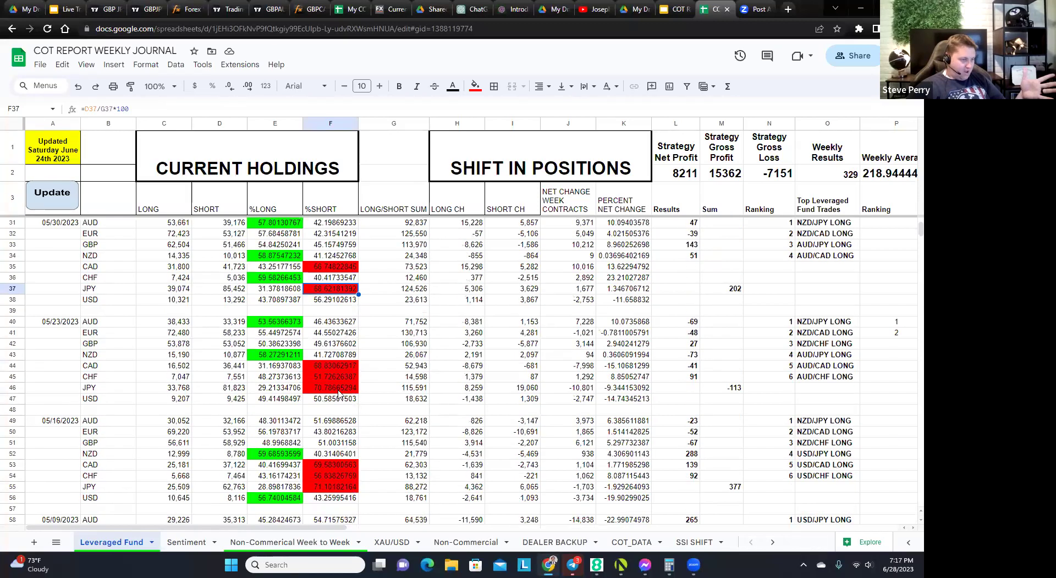
pyautogui.scroll(-5, 338, 391)
pyautogui.scroll(-4, 336, 403)
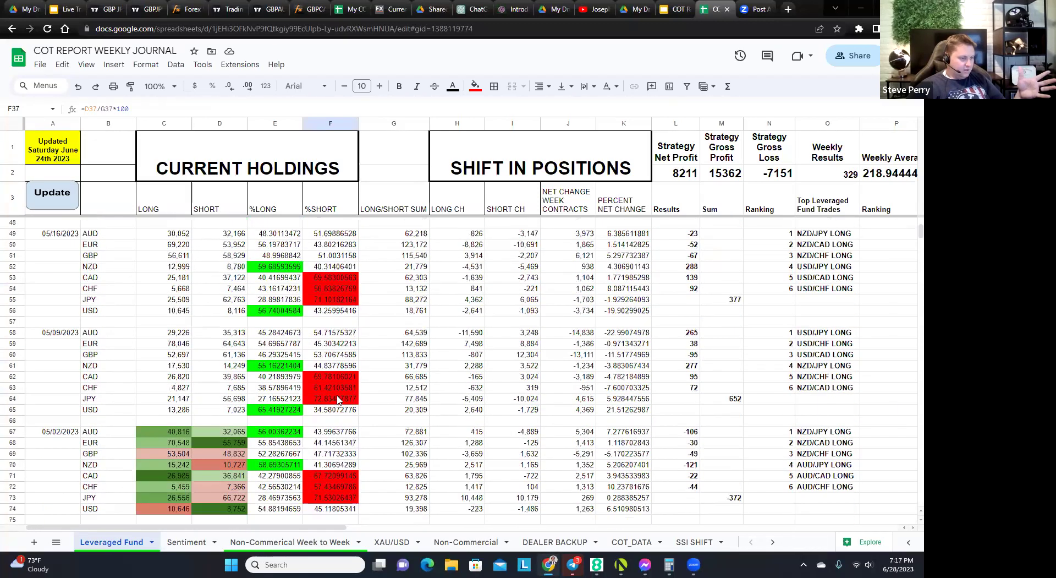
# Review the JPY %SHORT values week by week from 04/25/2023 back to 02/07/2023
pyautogui.scroll(-5, 338, 388)
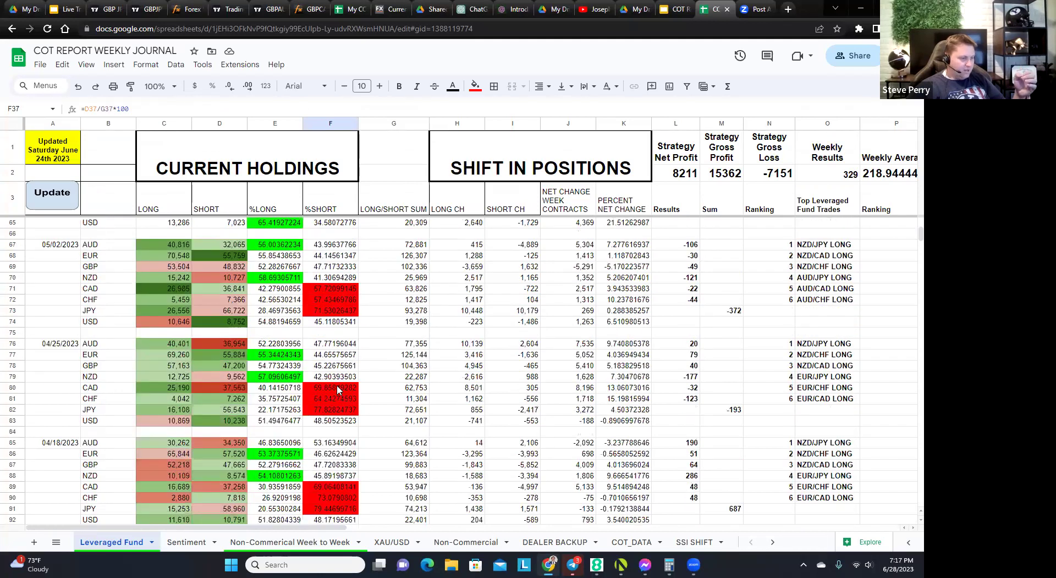
pyautogui.scroll(-1, 337, 397)
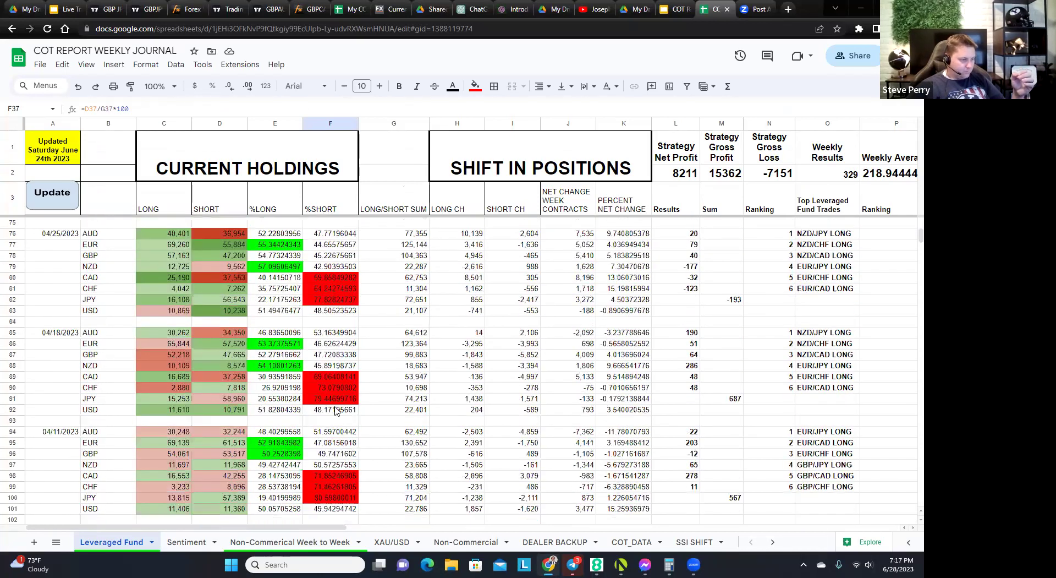
pyautogui.scroll(-6, 346, 387)
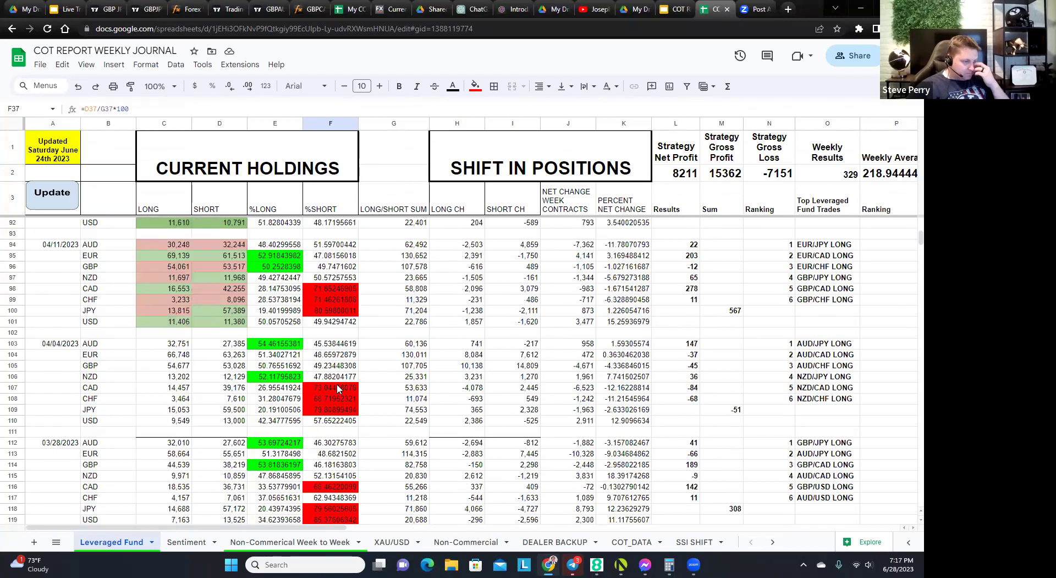
pyautogui.scroll(-4, 338, 389)
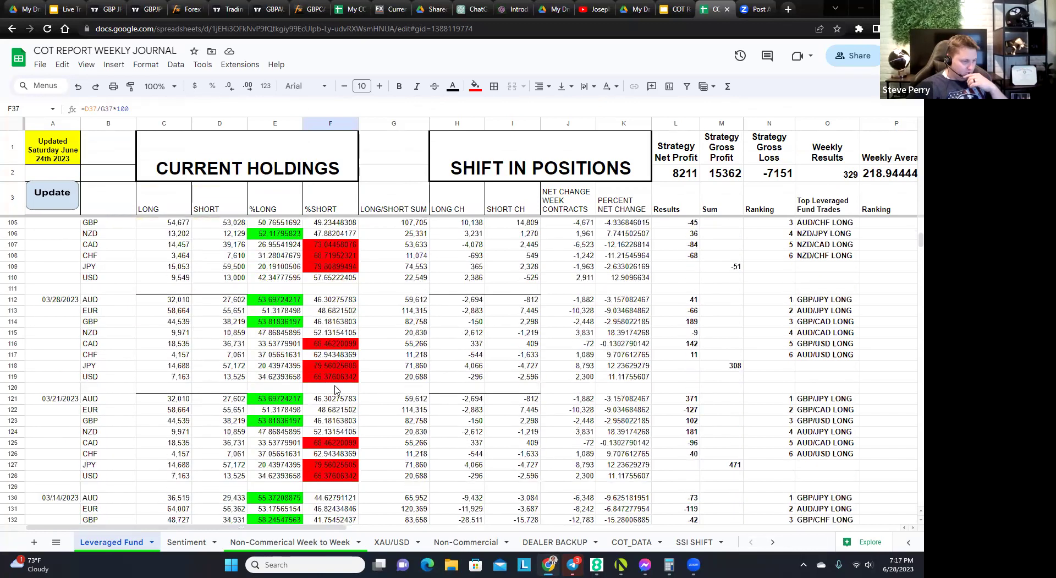
pyautogui.scroll(-2, 337, 388)
pyautogui.scroll(-6, 336, 389)
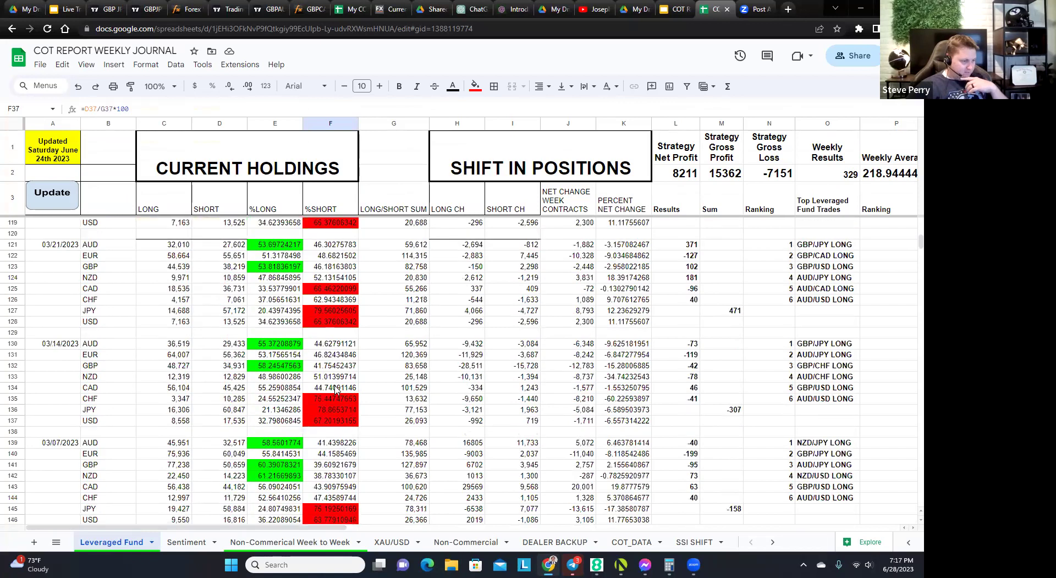
pyautogui.scroll(-5, 337, 389)
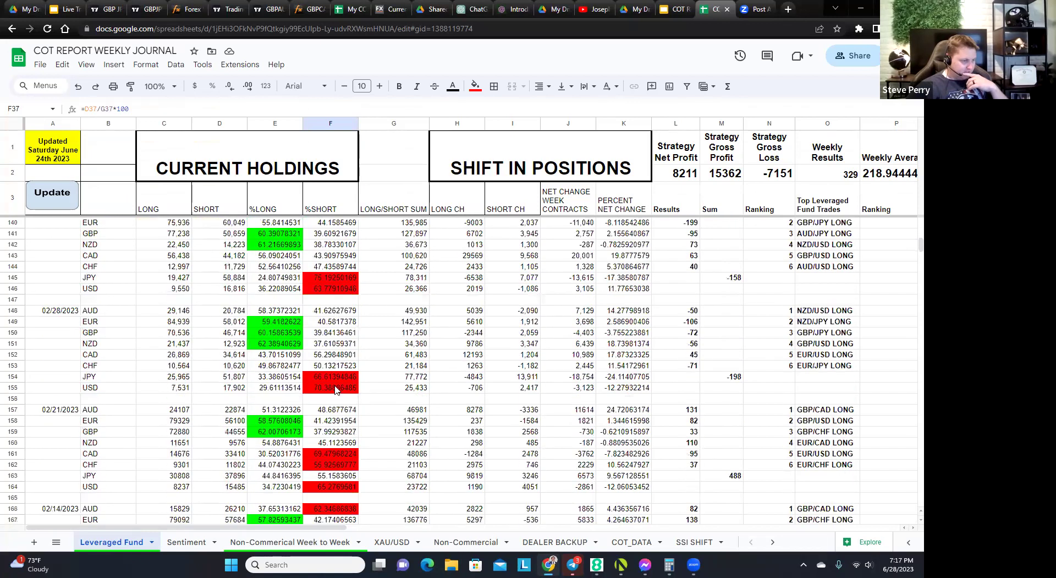
pyautogui.scroll(-4, 337, 389)
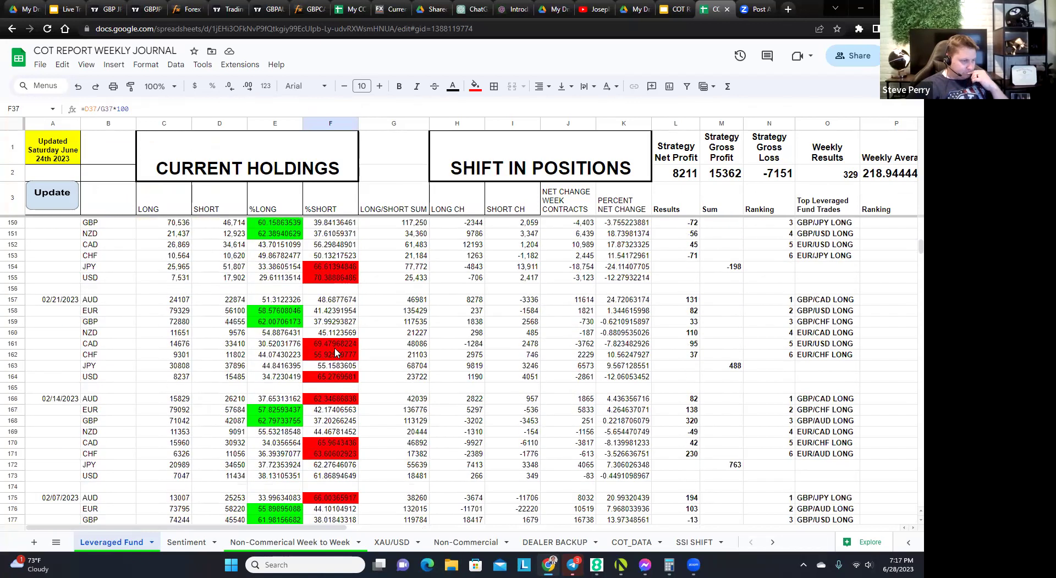
pyautogui.scroll(-3, 335, 352)
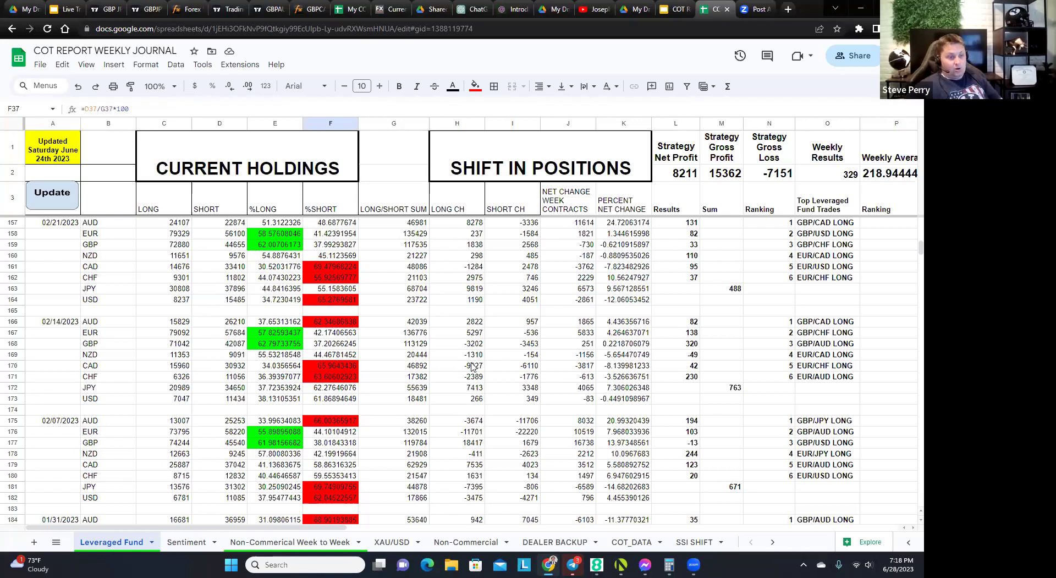
# Return to the 06/20/2023 week and check the strategy totals, Weekly Average and trade ranking columns beyond Shift in Positions
pyautogui.scroll(10, 472, 367)
pyautogui.scroll(20, 471, 367)
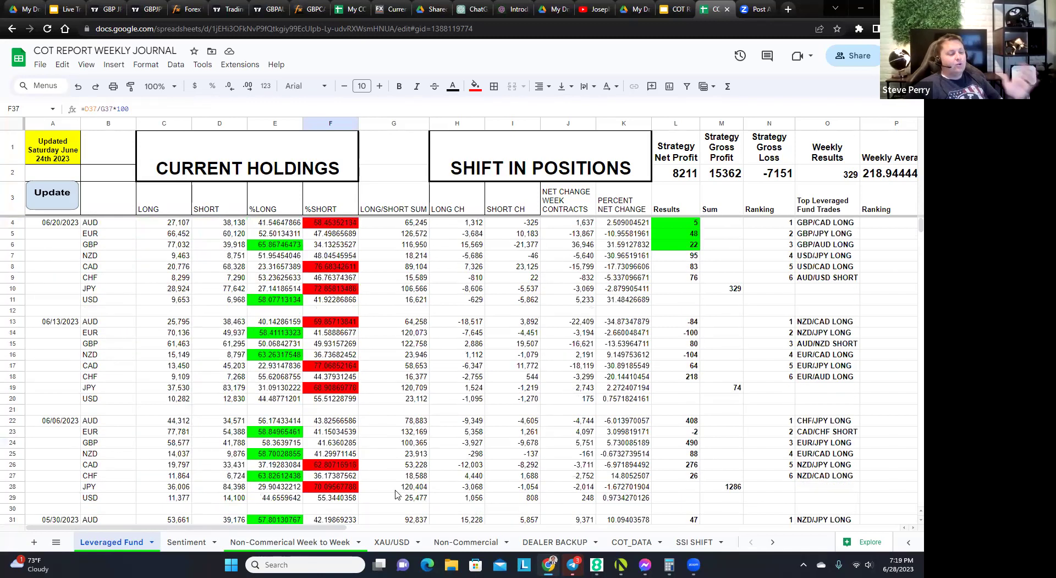
pyautogui.moveTo(340, 531); pyautogui.dragTo(438, 536)
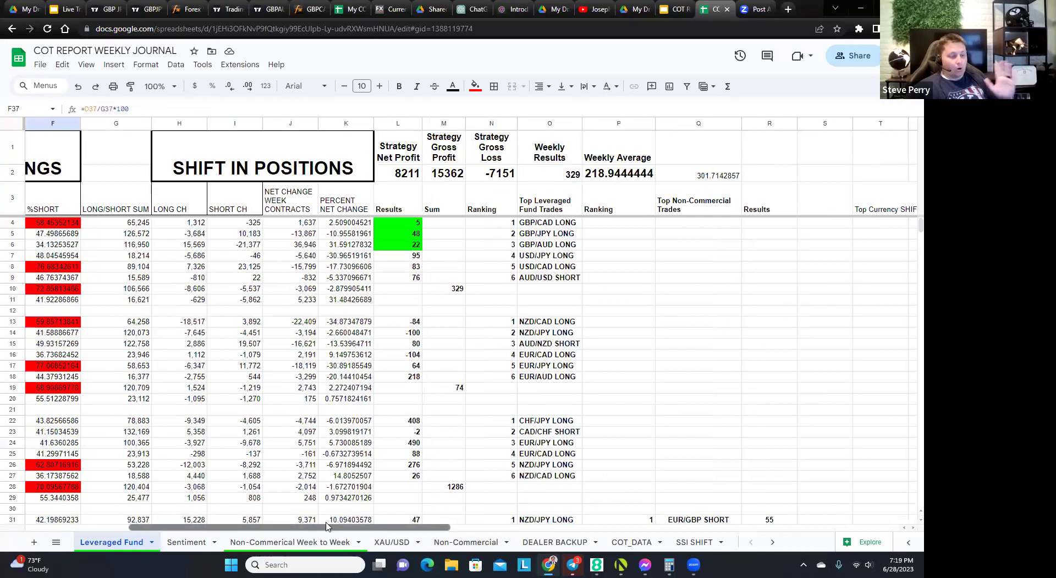
pyautogui.moveTo(329, 526); pyautogui.dragTo(286, 525)
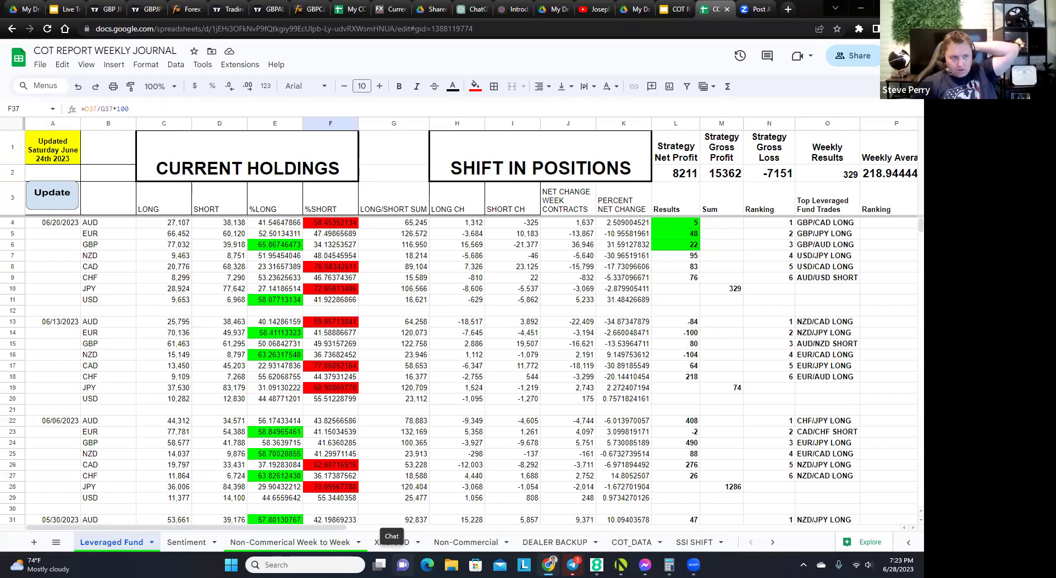
pyautogui.moveTo(379, 565)
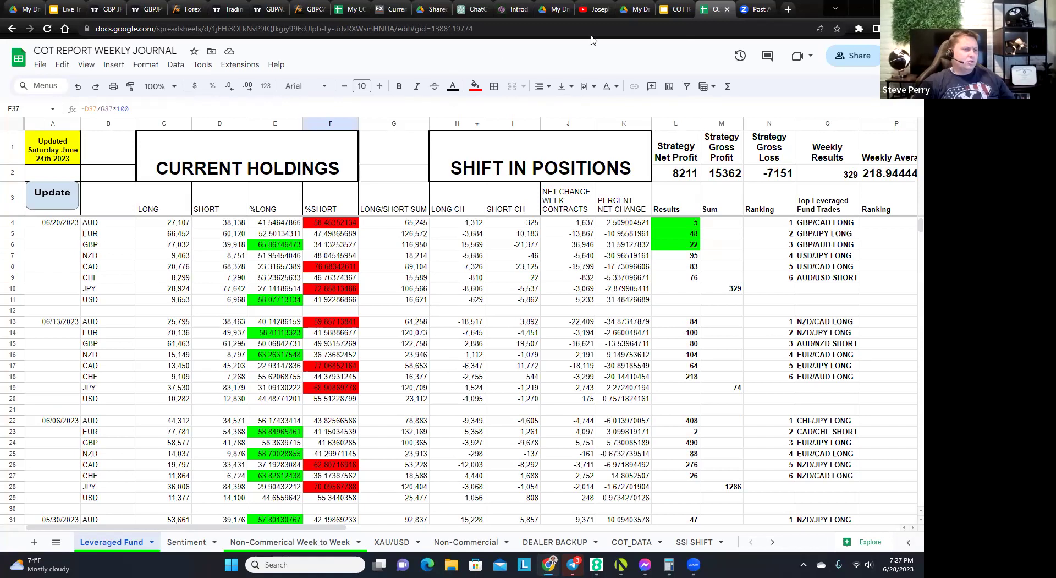
# Open the CFTC website in a new browser tab and go to its Commitments of Traders page under market data
pyautogui.click(788, 9)
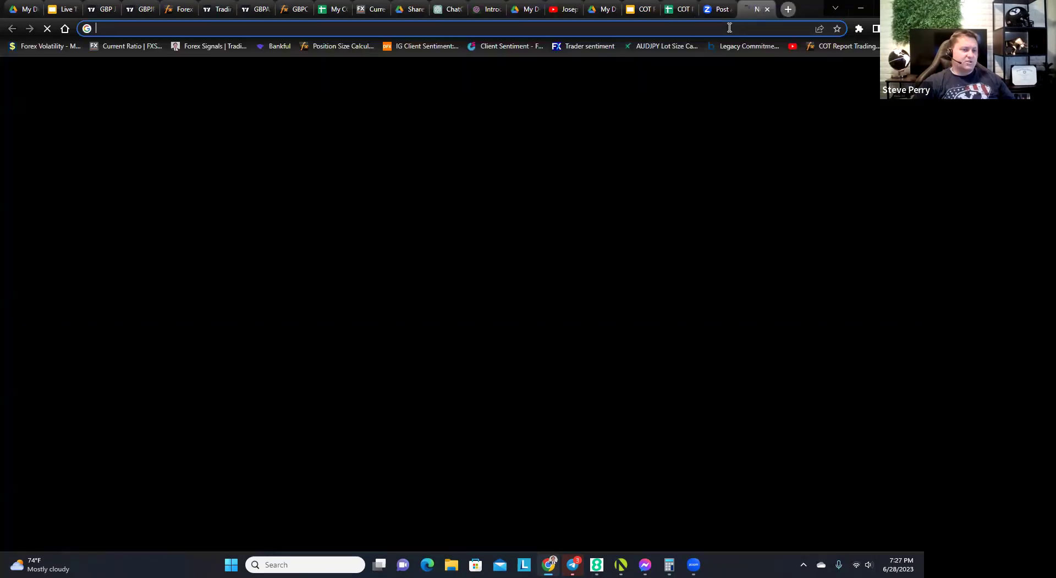
pyautogui.write('cf')
pyautogui.press('Return')
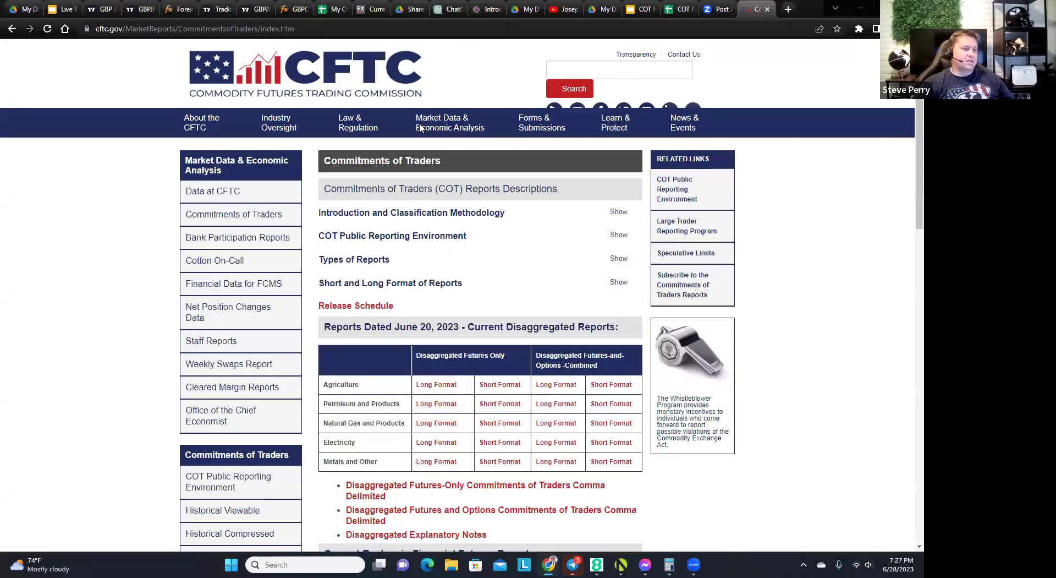
pyautogui.moveTo(431, 126)
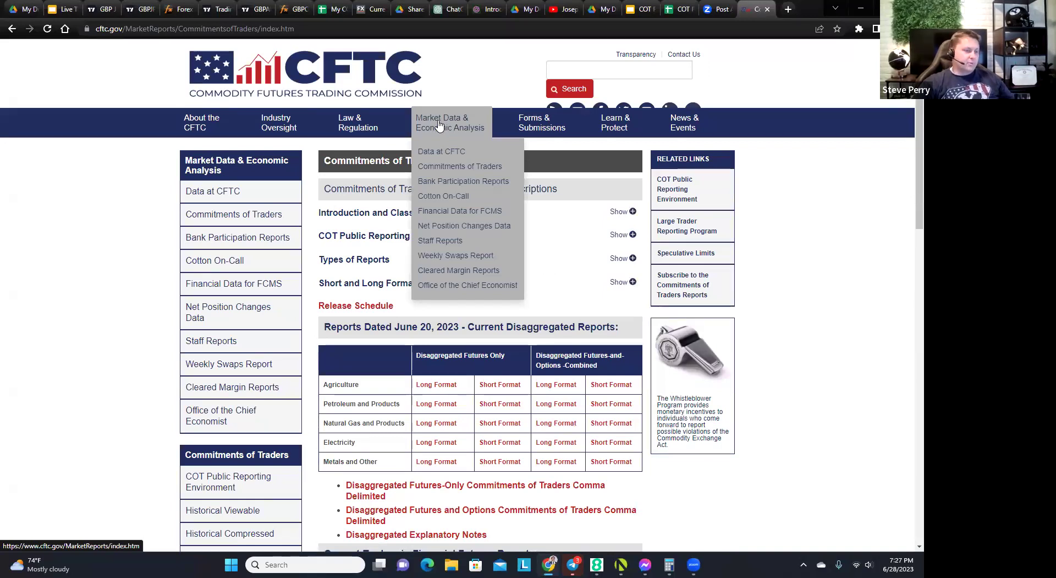
pyautogui.click(438, 167)
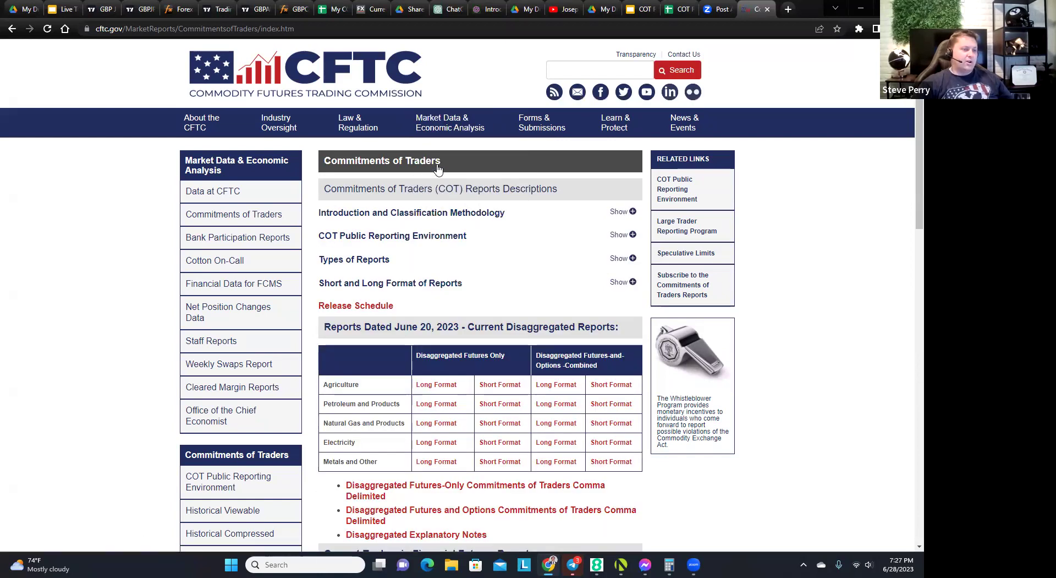
# Examine the report groups on the Commitments of Traders page, comparing Current Traders in Financial Futures Reports with Current Legacy Reports
pyautogui.scroll(-3, 438, 176)
pyautogui.scroll(3, 436, 187)
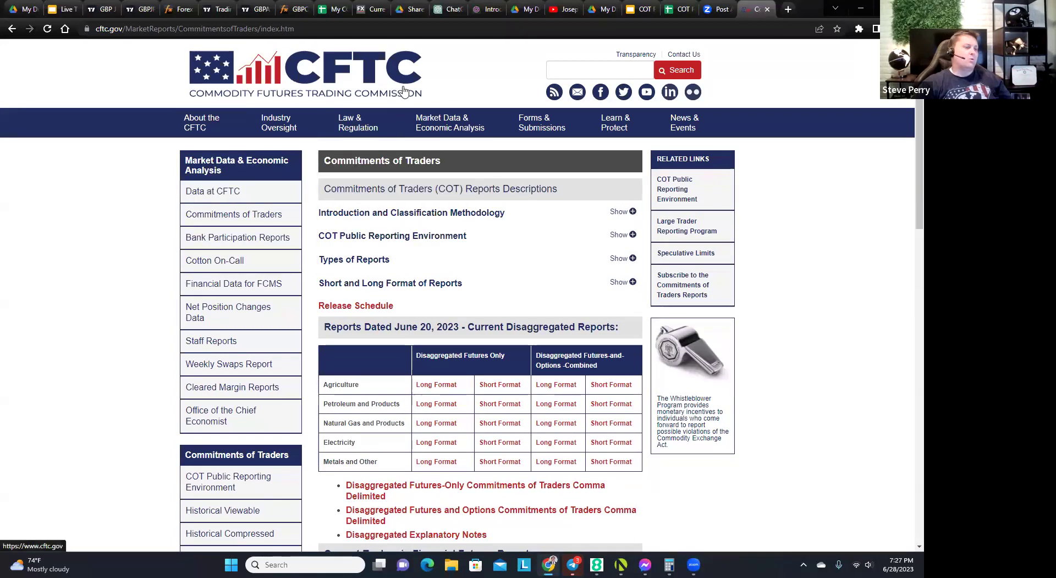
pyautogui.scroll(-5, 440, 220)
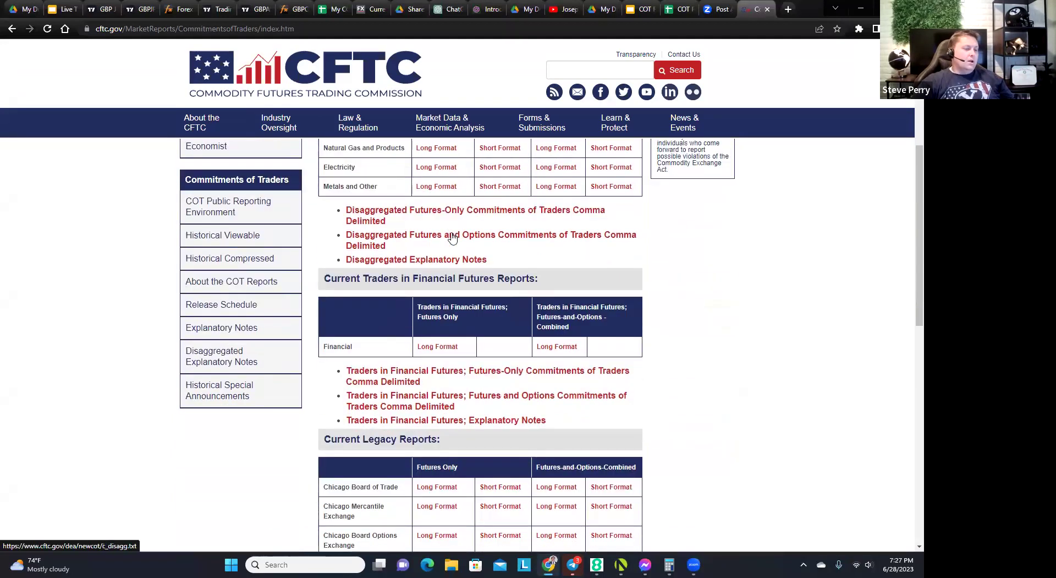
pyautogui.scroll(-1, 452, 238)
pyautogui.moveTo(539, 224); pyautogui.dragTo(324, 226)
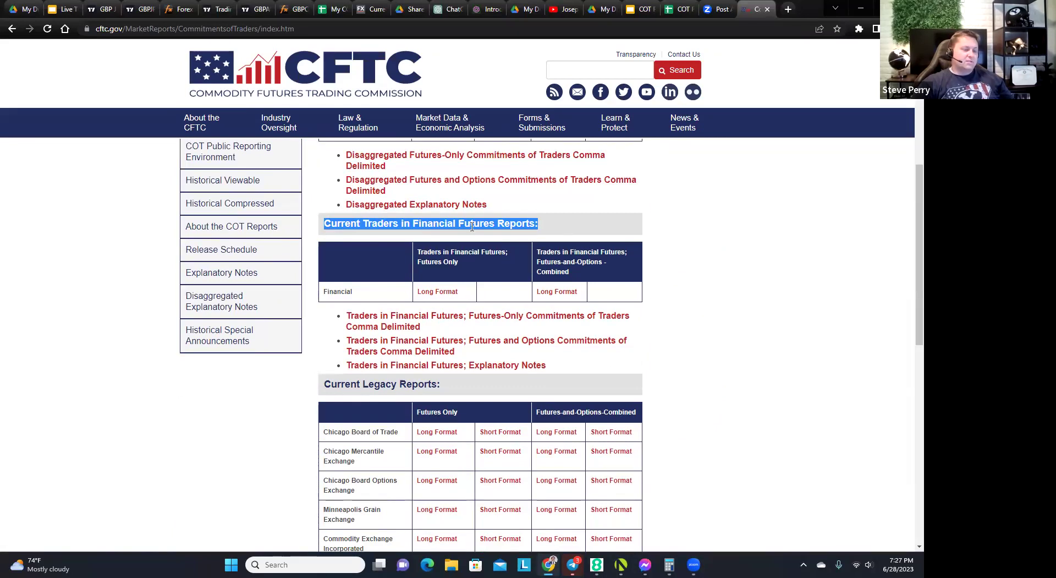
pyautogui.scroll(-1, 472, 226)
pyautogui.moveTo(559, 172); pyautogui.dragTo(324, 173)
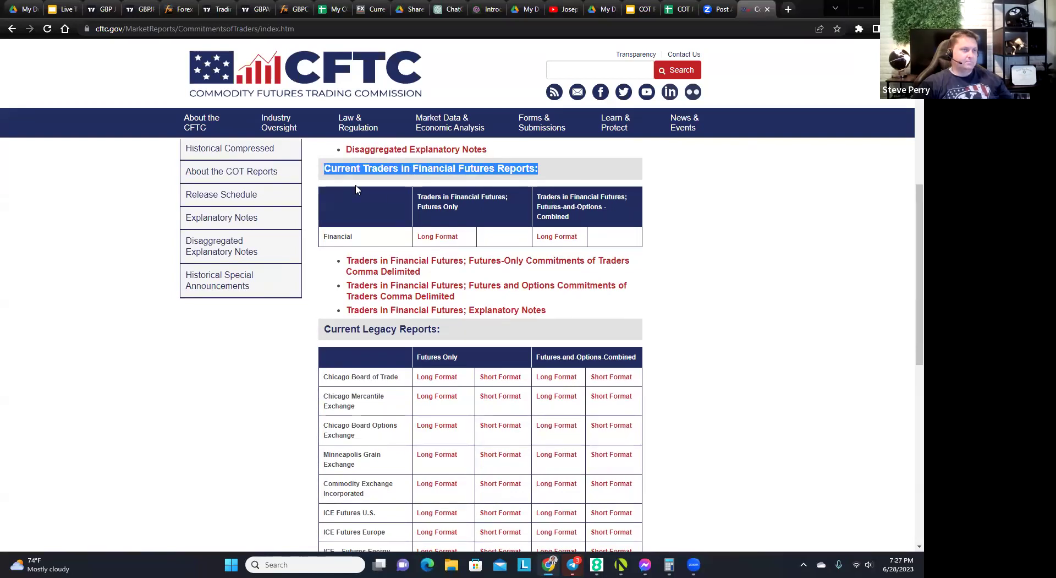
pyautogui.scroll(-1, 356, 190)
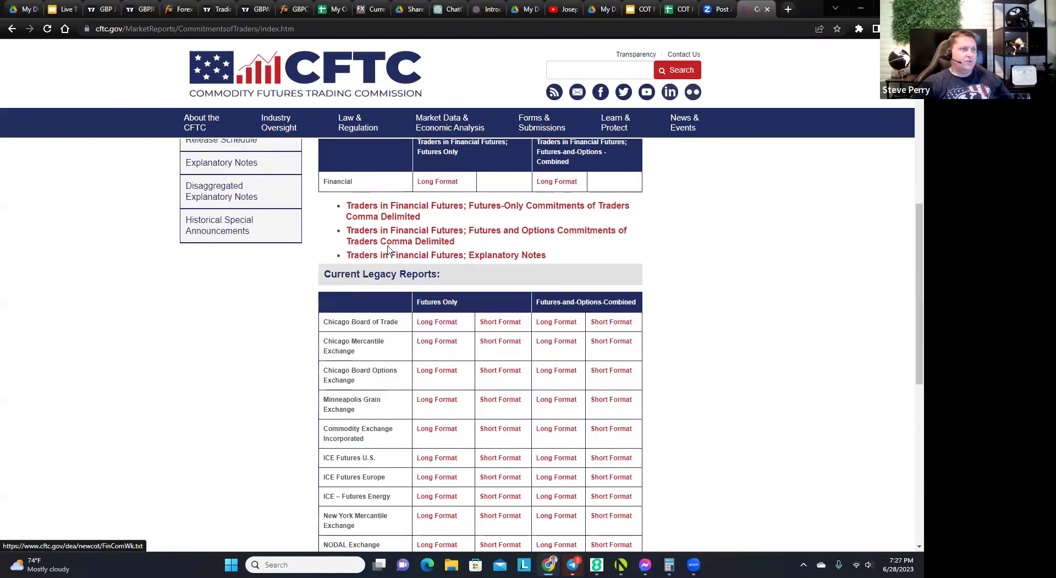
pyautogui.moveTo(460, 281); pyautogui.dragTo(317, 300)
pyautogui.scroll(-1, 316, 298)
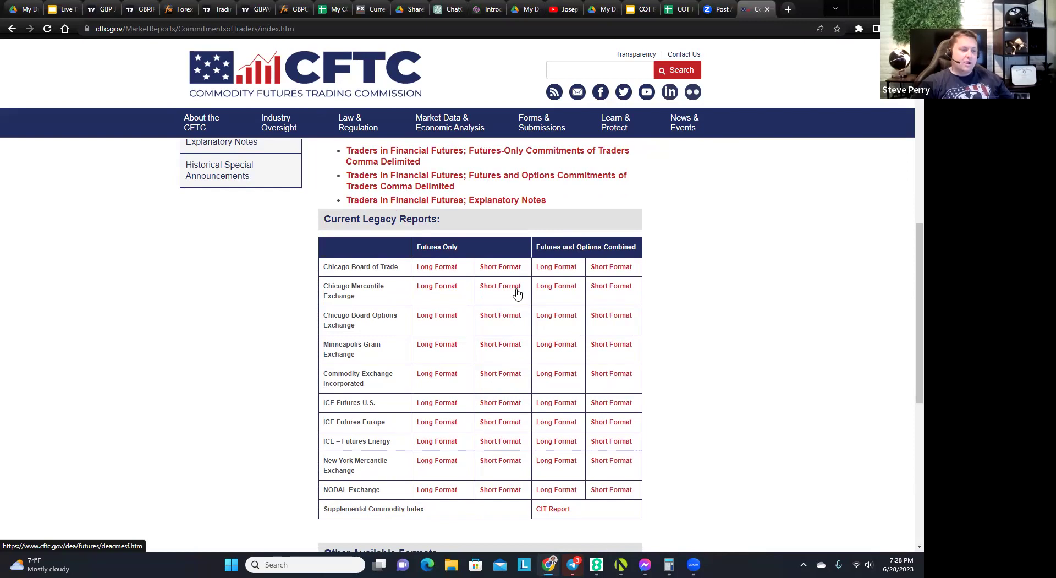
# Open the Financial long format report for Traders in Financial Futures; Futures Only
pyautogui.scroll(4, 517, 293)
pyautogui.scroll(-1, 512, 292)
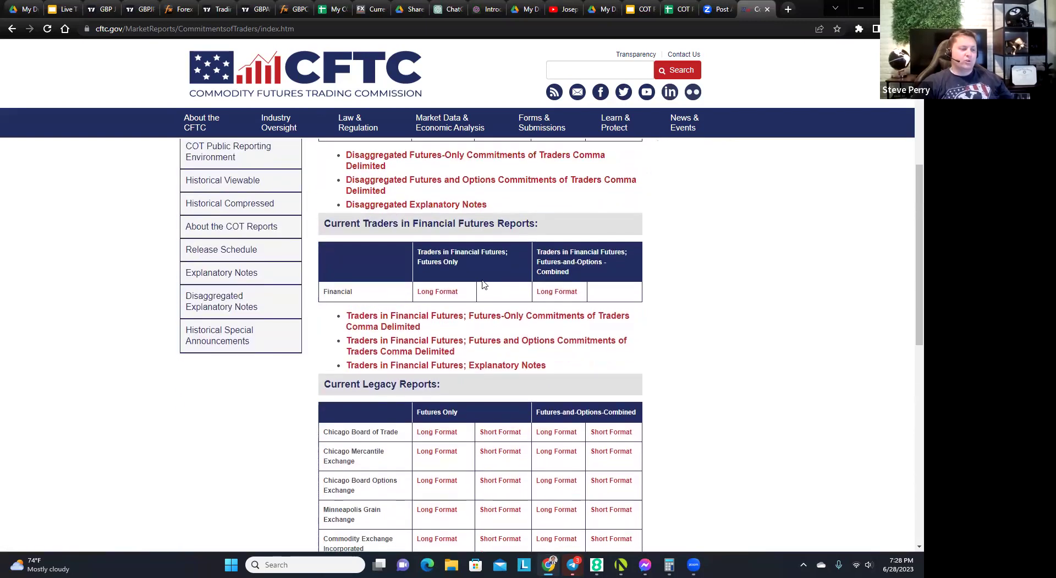
pyautogui.moveTo(323, 224); pyautogui.dragTo(555, 233)
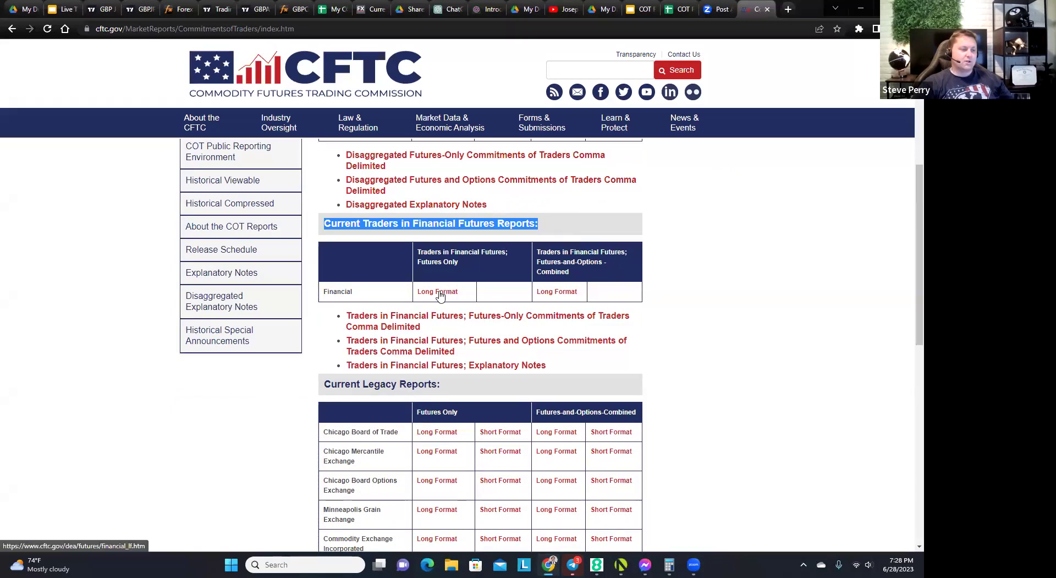
pyautogui.moveTo(366, 292); pyautogui.dragTo(322, 292)
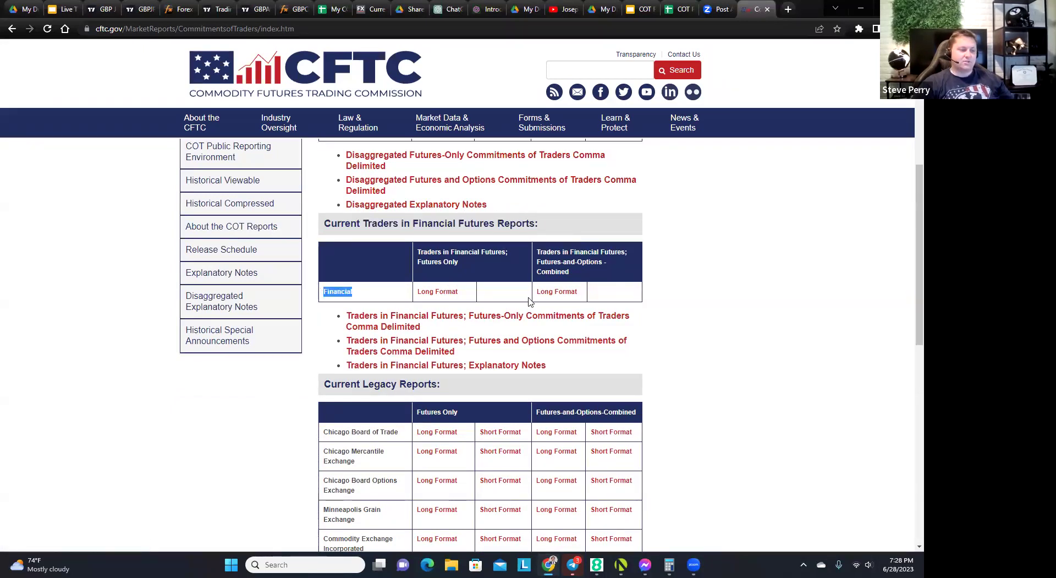
pyautogui.click(448, 293)
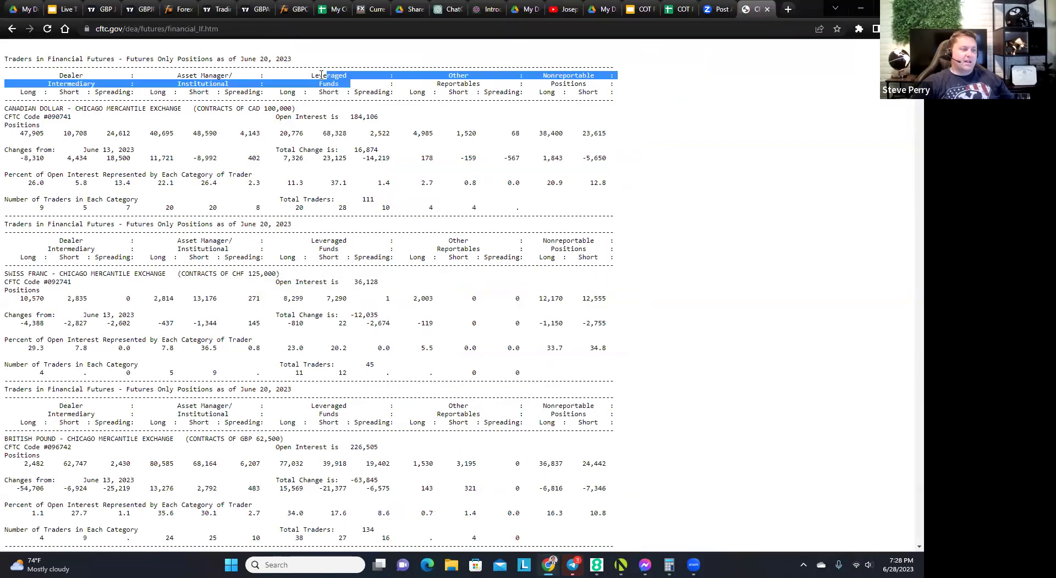
# Enlarge the report to 175% and highlight the Leveraged Funds heading in the Canadian Dollar section
pyautogui.moveTo(307, 75); pyautogui.dragTo(355, 75)
pyautogui.hotkey('ctrl', '+')
pyautogui.hotkey('ctrl', '+')
pyautogui.hotkey('ctrl', '+')
pyautogui.hotkey('ctrl', '+')
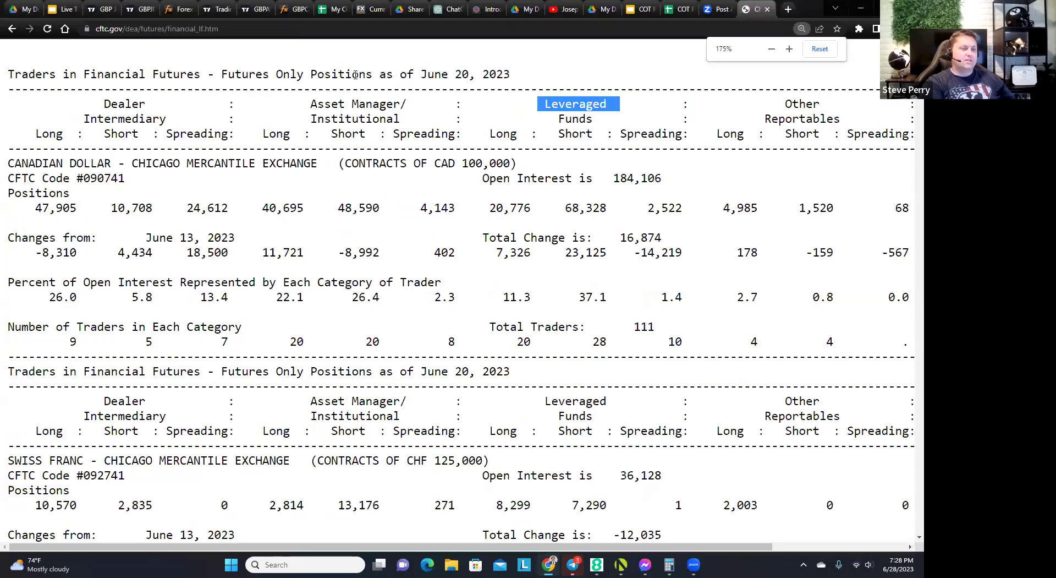
pyautogui.moveTo(614, 104); pyautogui.dragTo(525, 100)
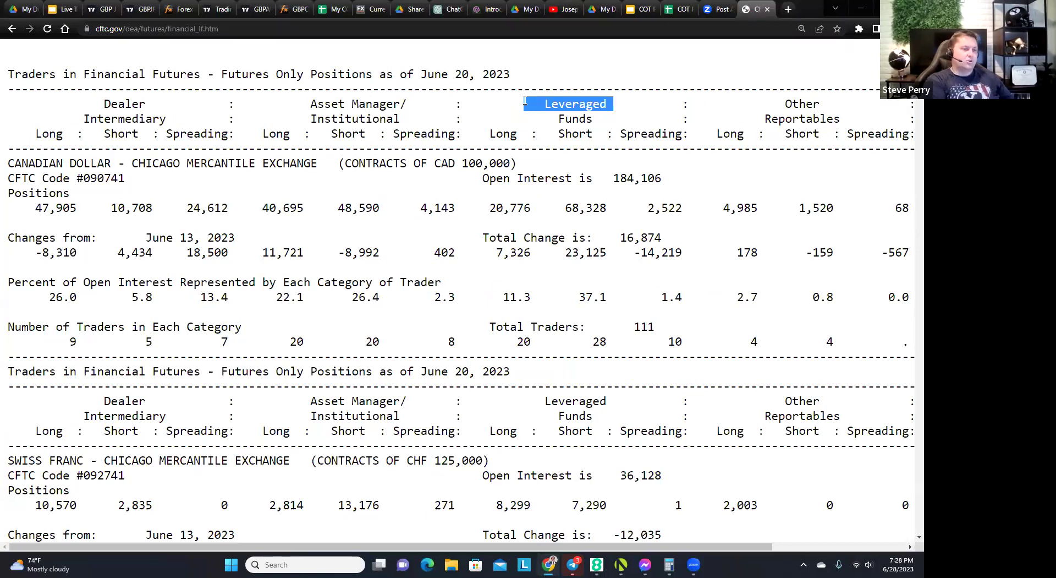
# Search the report for "usd" to locate the dollar index positions
pyautogui.hotkey('ctrl', 'f')
pyautogui.press('BackSpace')
pyautogui.write('usd')
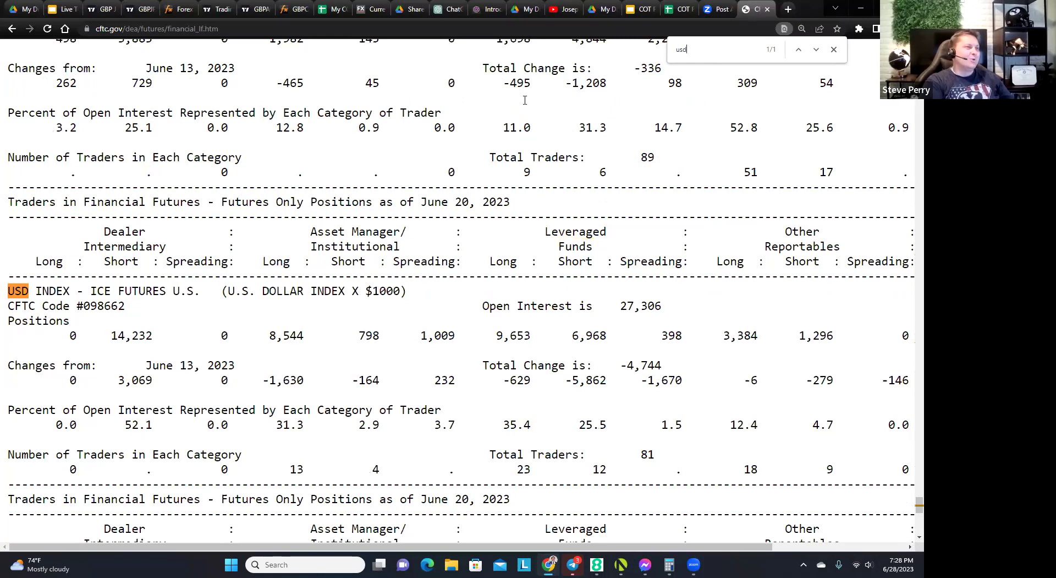
pyautogui.press('BackSpace')
pyautogui.press('BackSpace')
pyautogui.press('BackSpace')
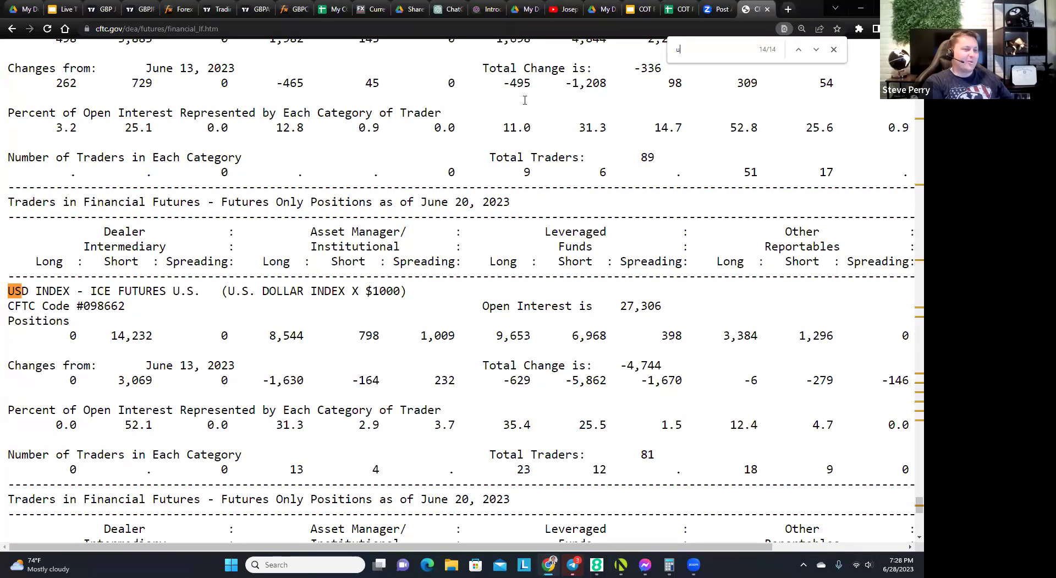
pyautogui.write('usd')
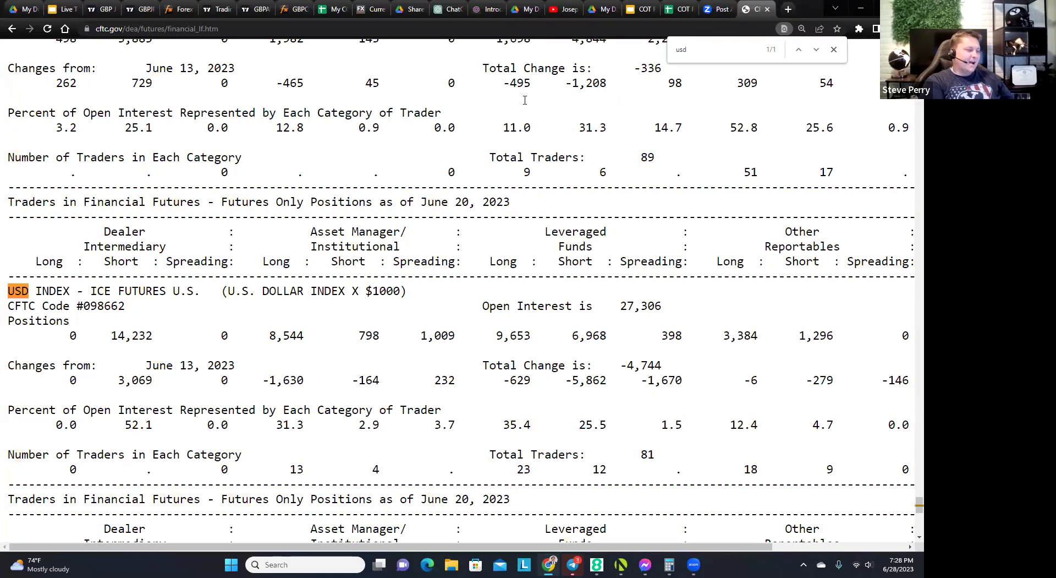
pyautogui.press('BackSpace')
pyautogui.press('BackSpace')
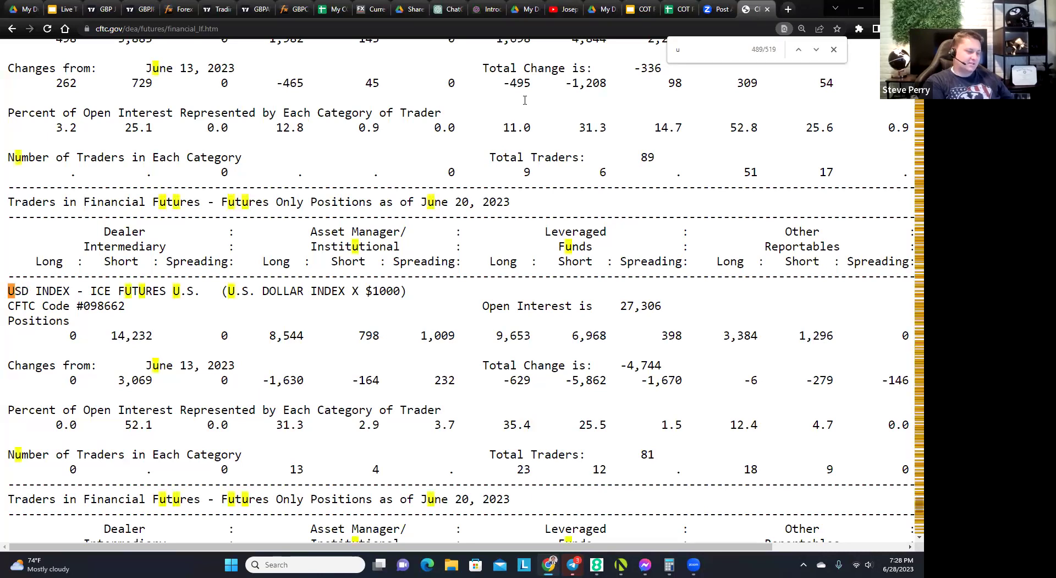
pyautogui.press('BackSpace')
pyautogui.write('usd')
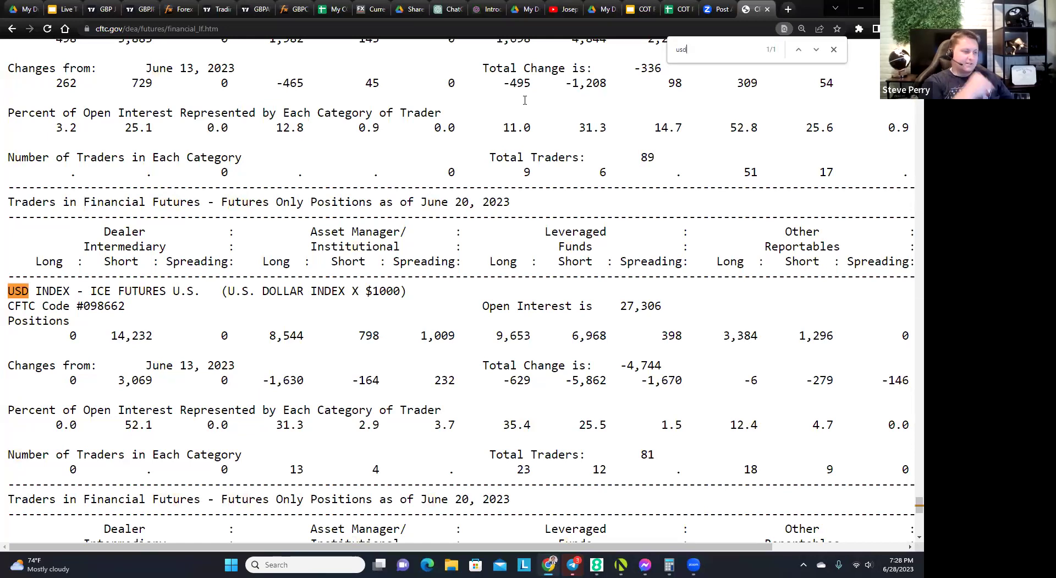
# Replace the search term with "u.s. dollar" to find the dollar contract by its full name
pyautogui.press('BackSpace')
pyautogui.press('BackSpace')
pyautogui.press('BackSpace')
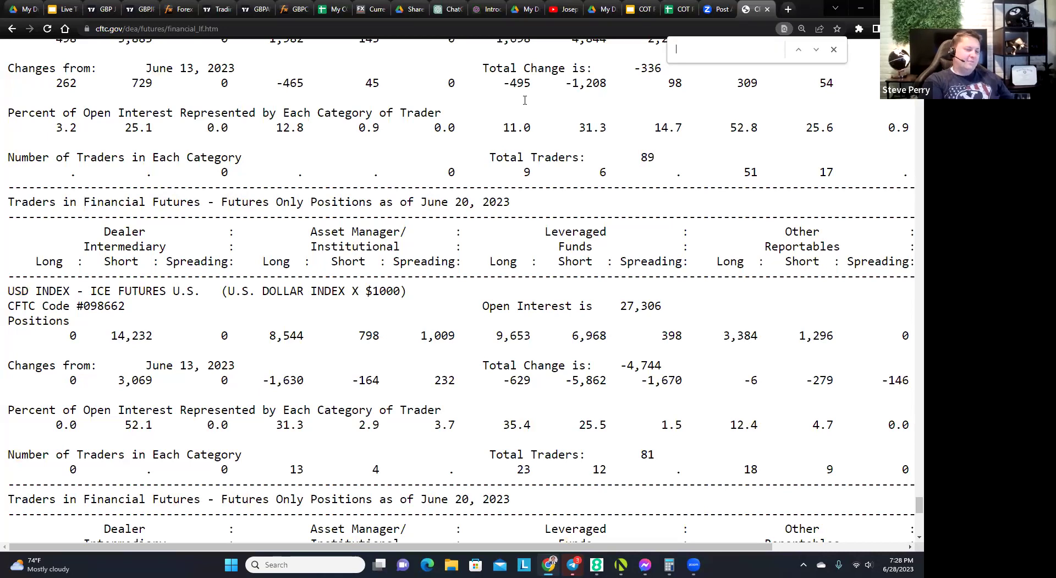
pyautogui.write('u.s. dollar')
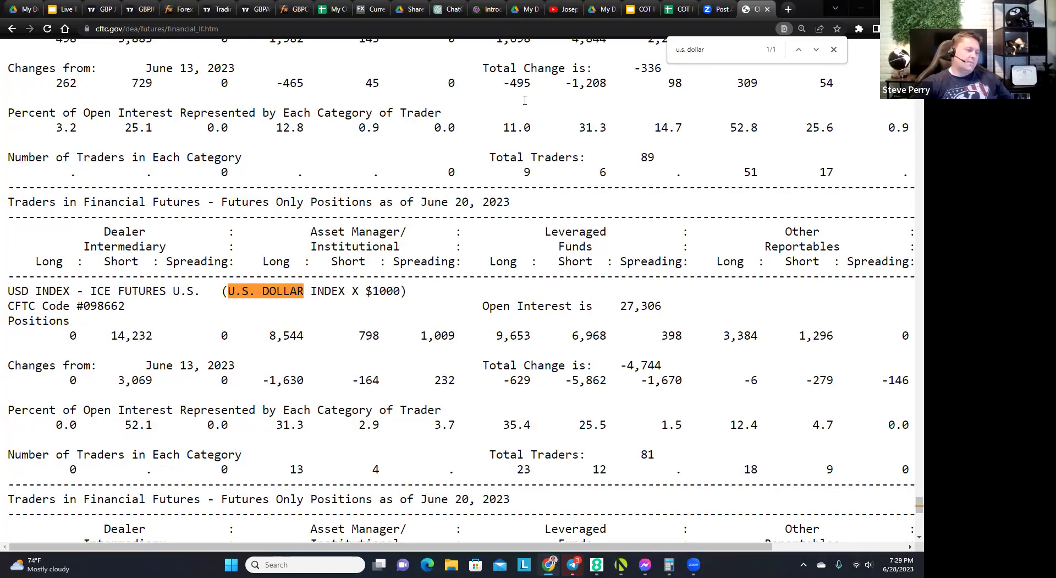
# Highlight the USD Index contract heading and search the report for "usd"
pyautogui.moveTo(415, 291); pyautogui.dragTo(5, 291)
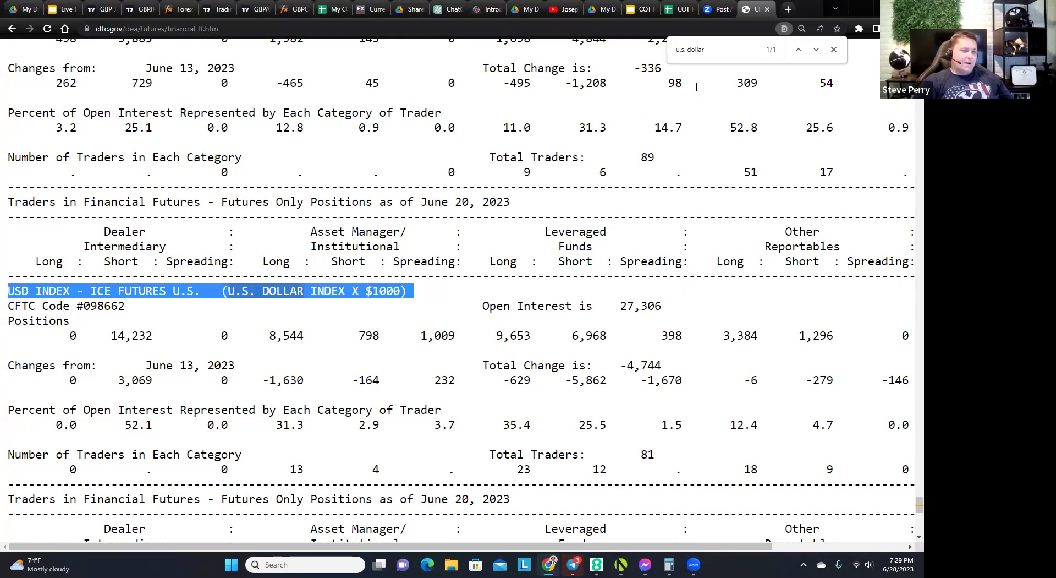
pyautogui.hotkey('ctrl', 'f')
pyautogui.write('usd')
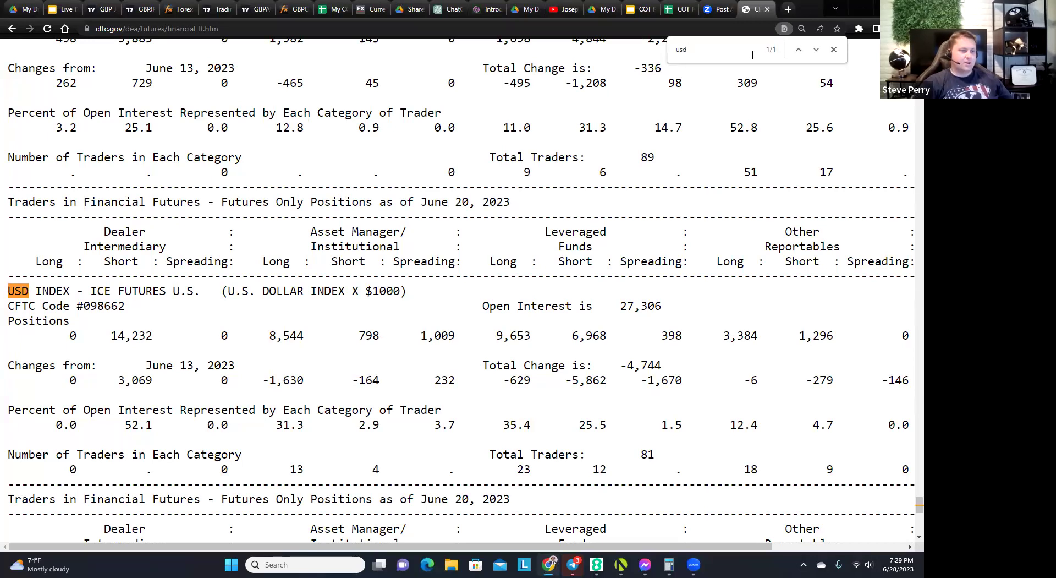
# Search the report for "eur" and step through the matches, ending at the Euro FX/Japanese Yen cross rate
pyautogui.press('BackSpace')
pyautogui.press('BackSpace')
pyautogui.press('BackSpace')
pyautogui.write('eur')
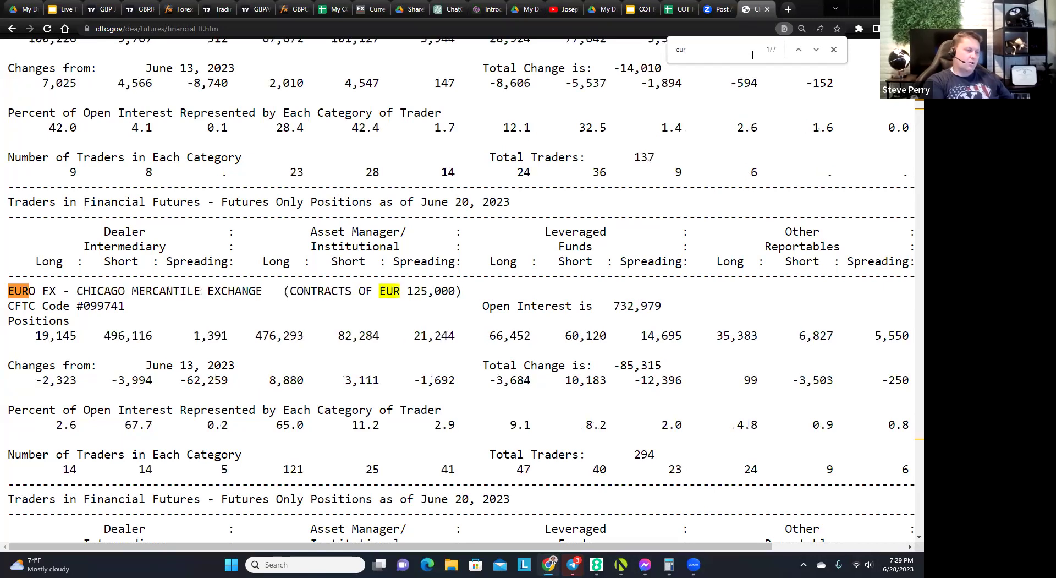
pyautogui.click(815, 51)
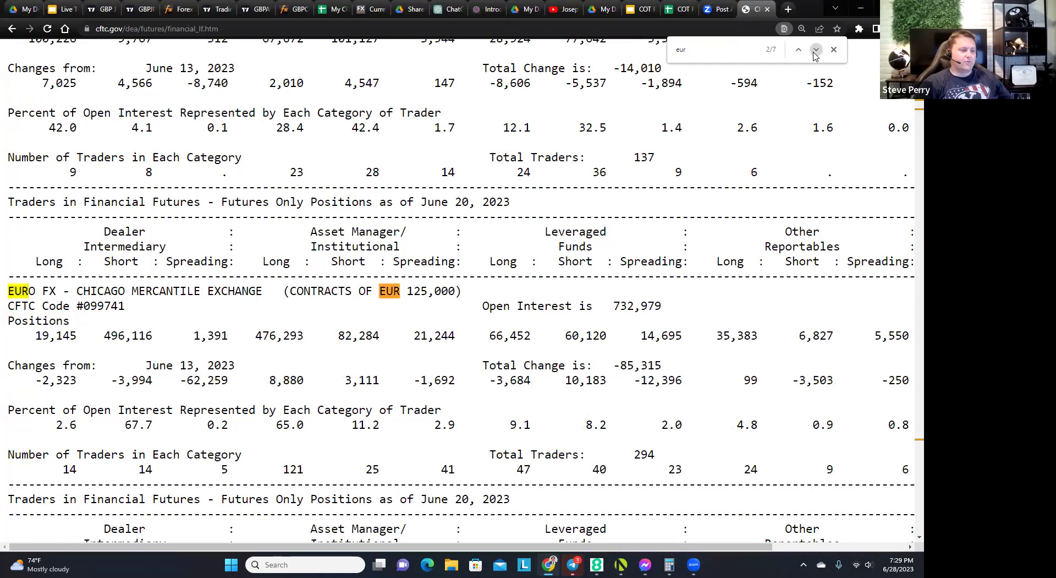
pyautogui.click(815, 51)
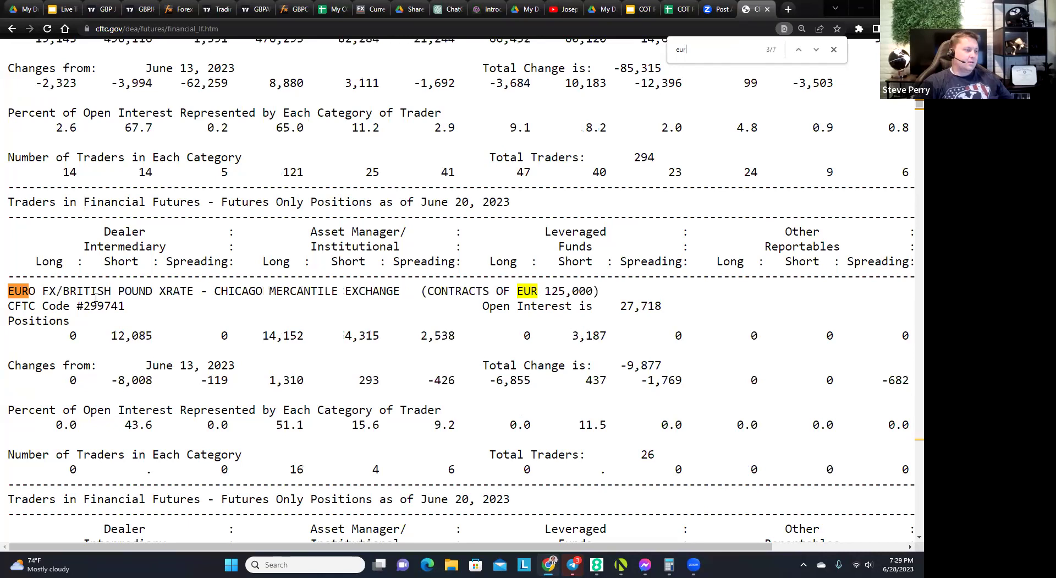
pyautogui.click(818, 51)
pyautogui.click(820, 51)
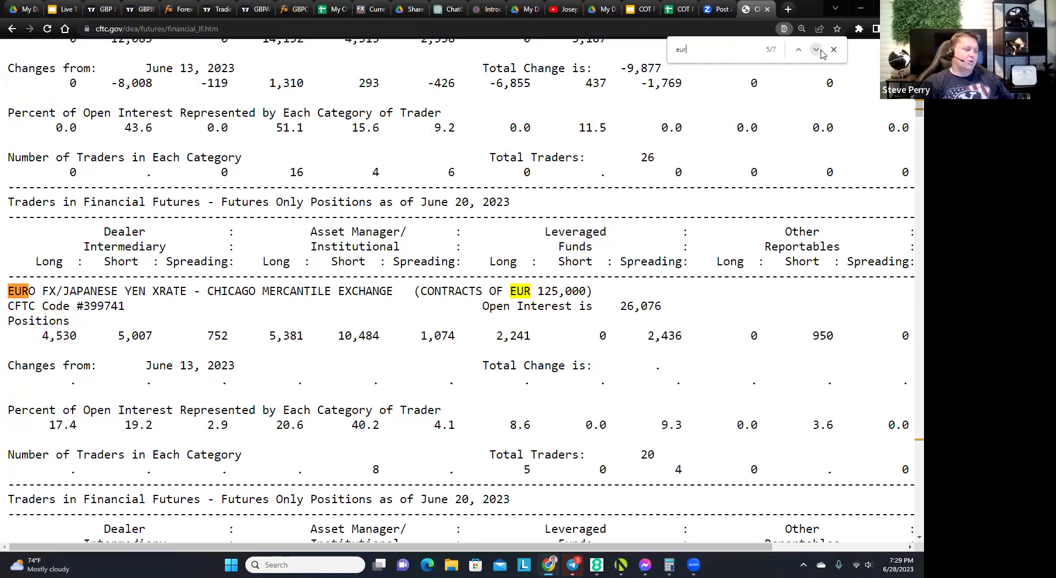
pyautogui.click(815, 51)
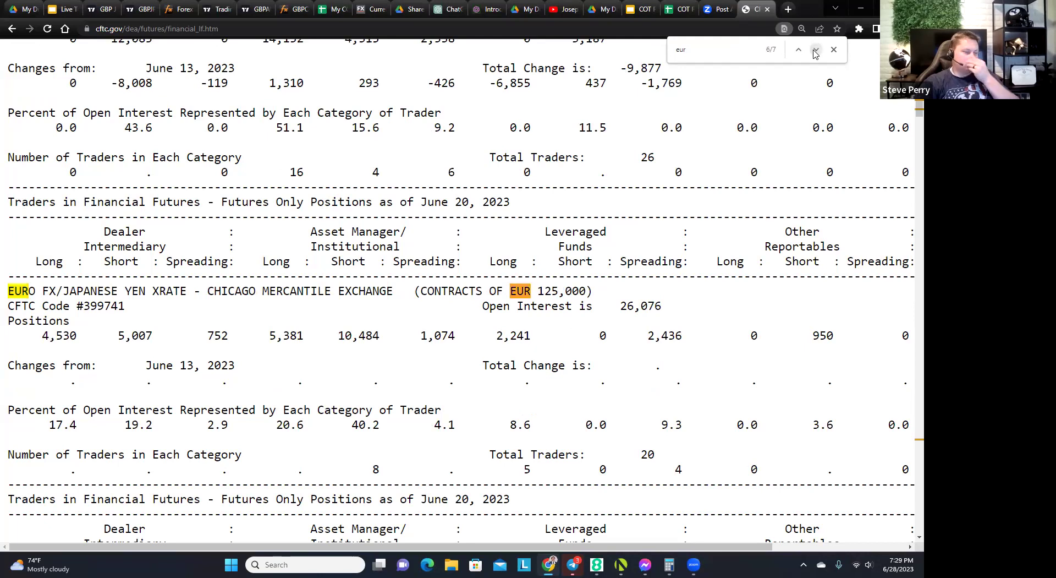
pyautogui.click(815, 51)
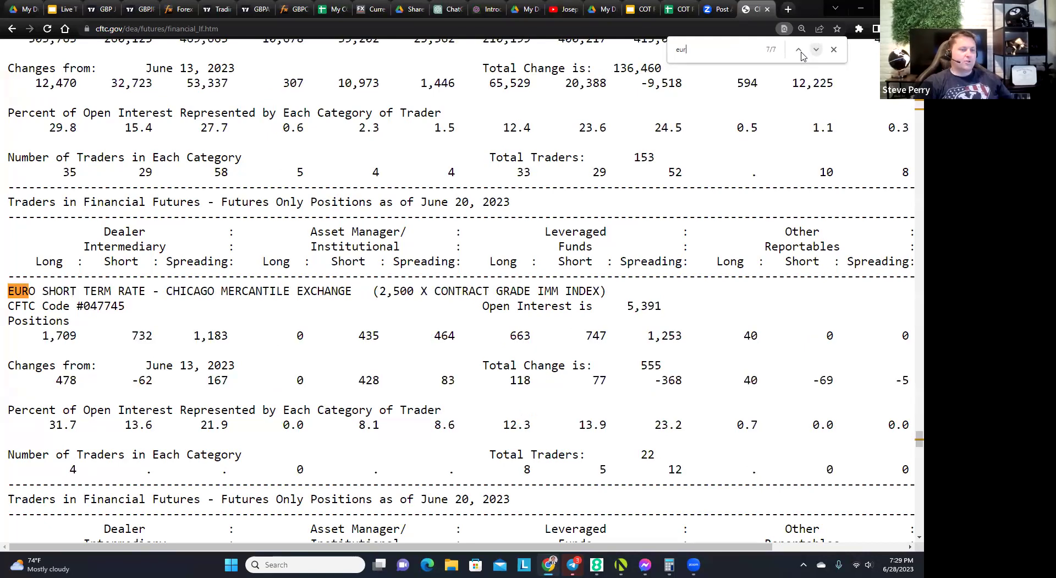
pyautogui.click(798, 51)
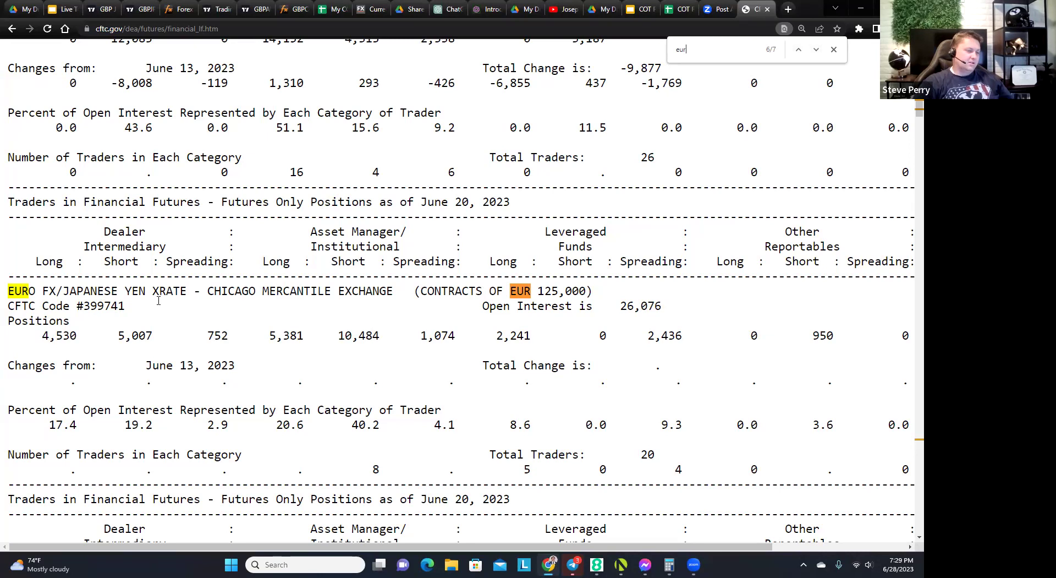
# Search for "eur" again to return to the Euro FX contract, and switch to the Leveraged Fund sheet in the weekly journal
pyautogui.press('BackSpace')
pyautogui.press('BackSpace')
pyautogui.press('BackSpace')
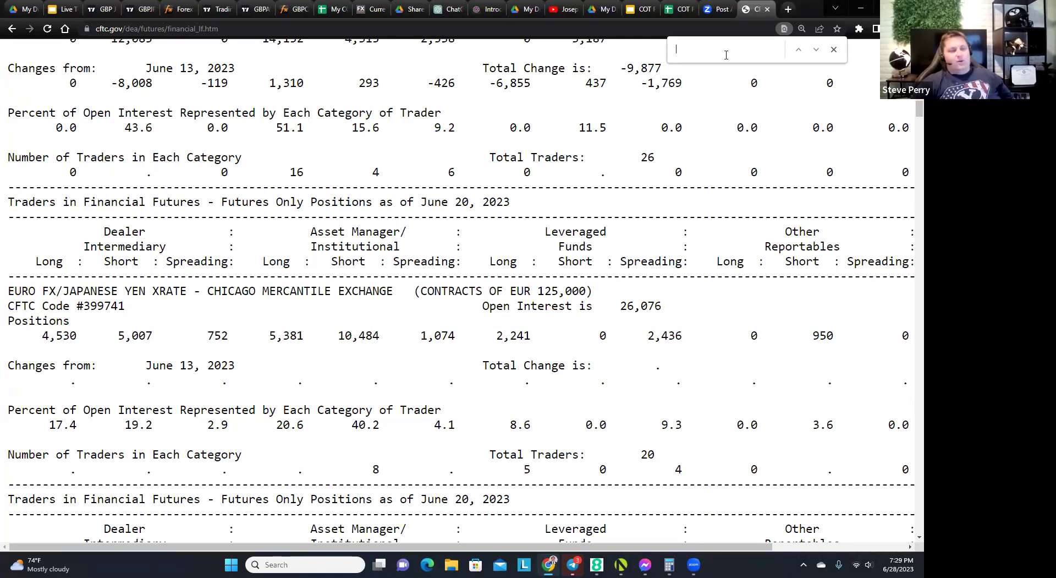
pyautogui.write('eur')
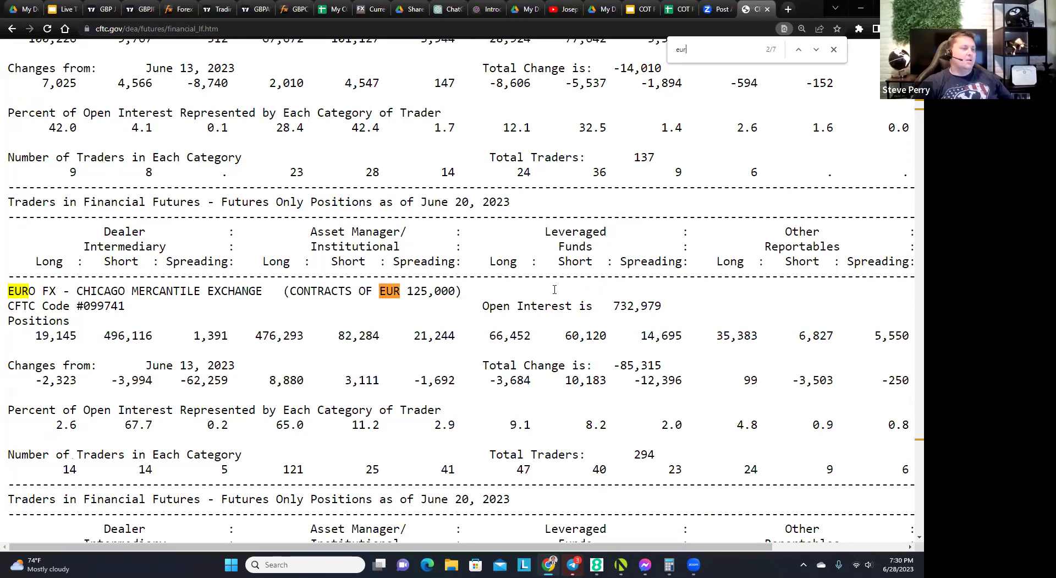
pyautogui.click(682, 9)
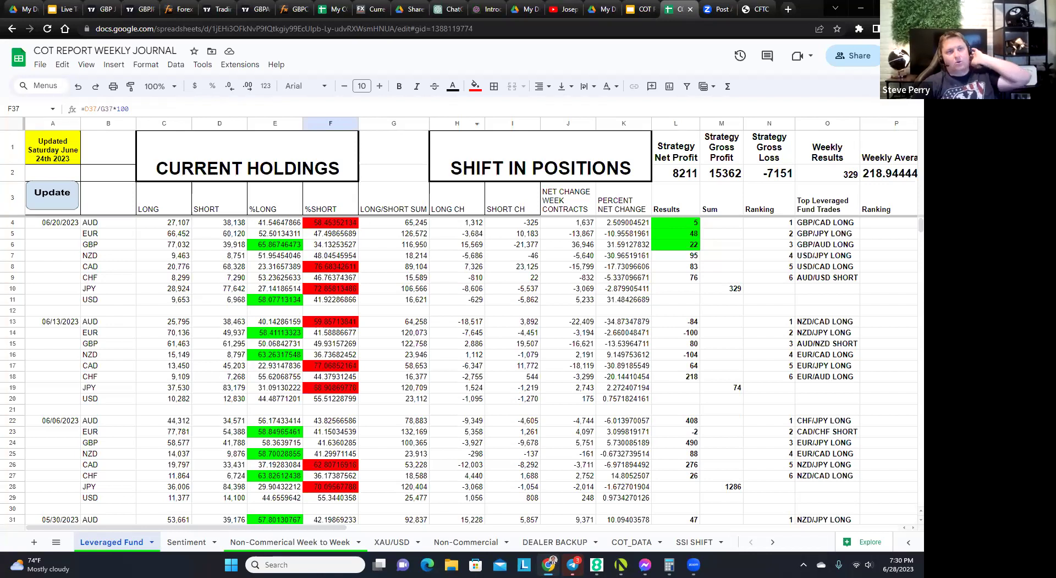
# Return to the CFTC report, clear the search term and look through the contracts down to BBG Commodity at the end
pyautogui.click(757, 9)
pyautogui.hotkey('ctrl', 'a')
pyautogui.press('BackSpace')
pyautogui.scroll(-1, 908, 108)
pyautogui.scroll(-6, 908, 110)
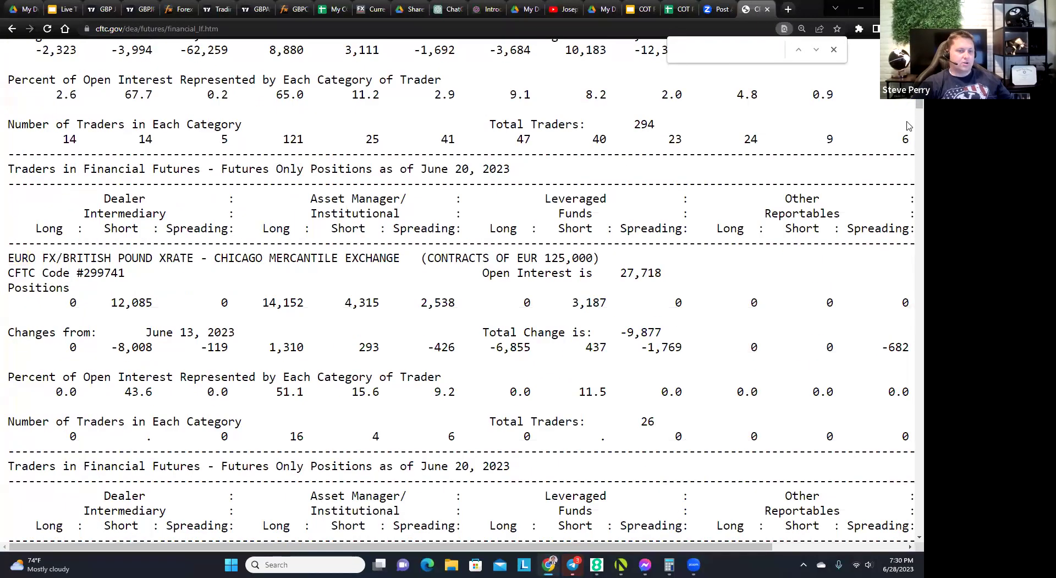
pyautogui.scroll(-10, 889, 461)
pyautogui.scroll(-10, 889, 460)
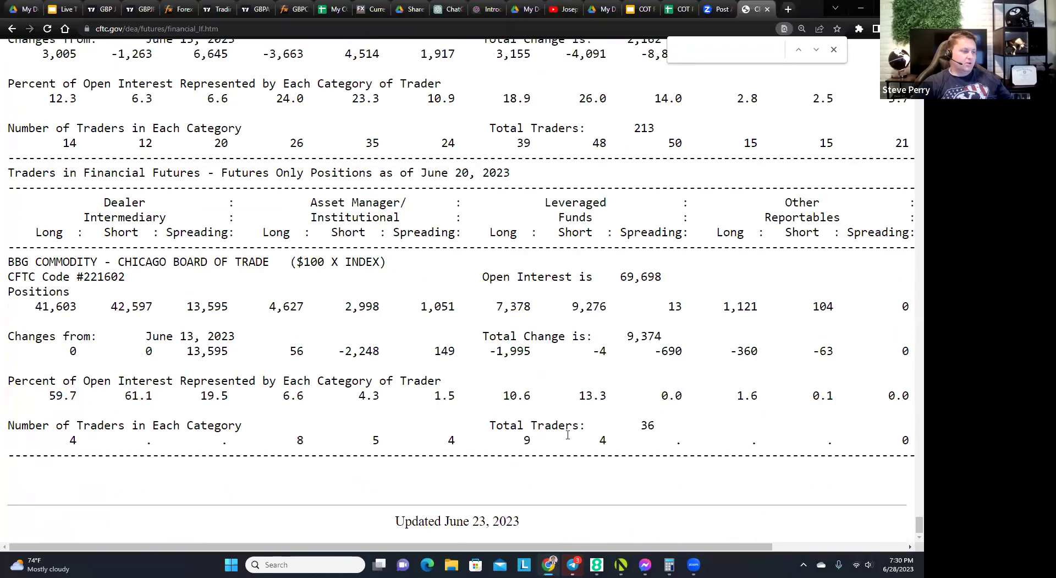
pyautogui.scroll(5, 352, 380)
pyautogui.scroll(7, 352, 381)
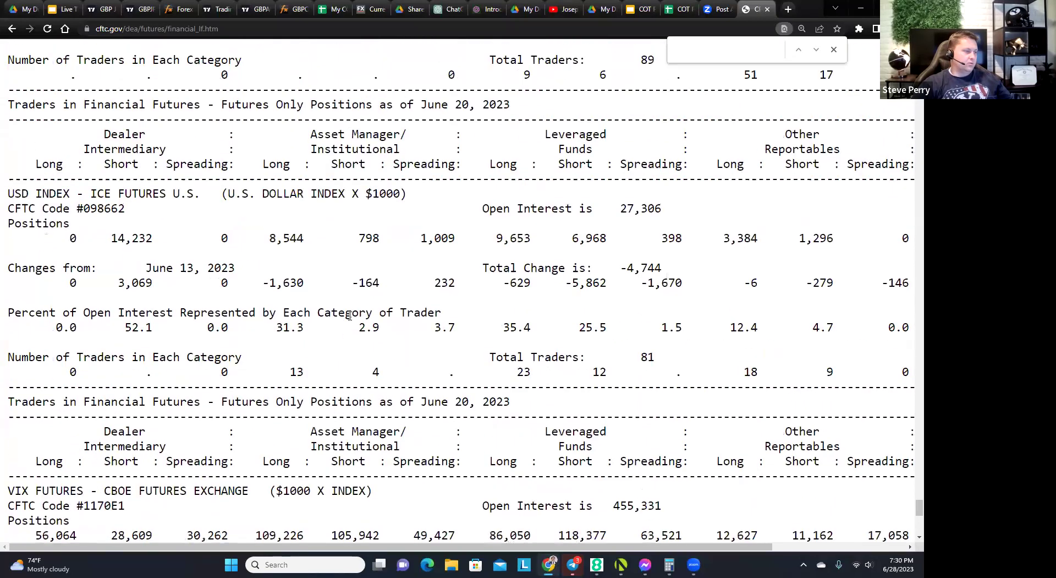
pyautogui.scroll(-2, 155, 347)
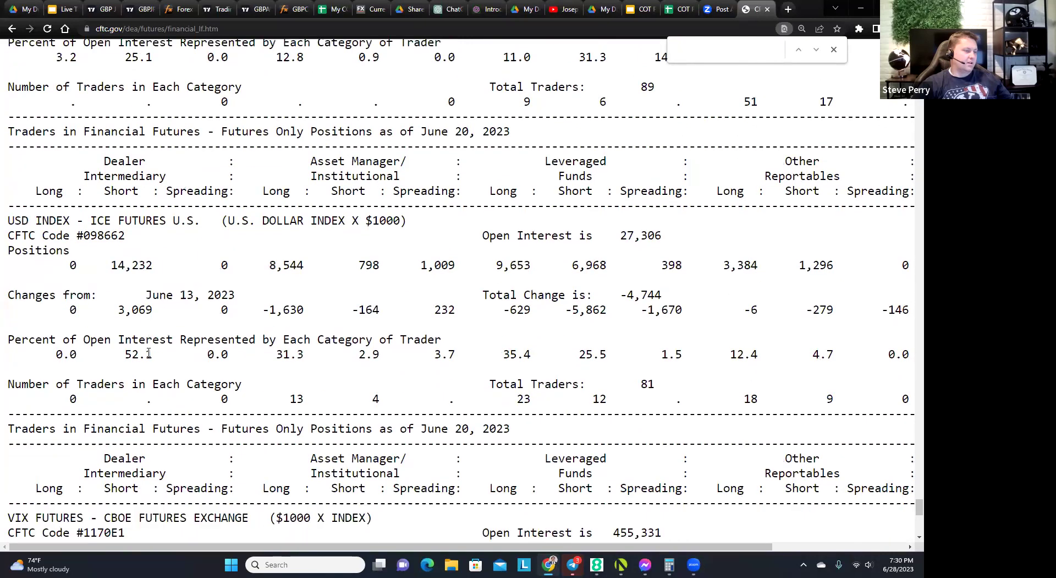
pyautogui.scroll(-9, 144, 322)
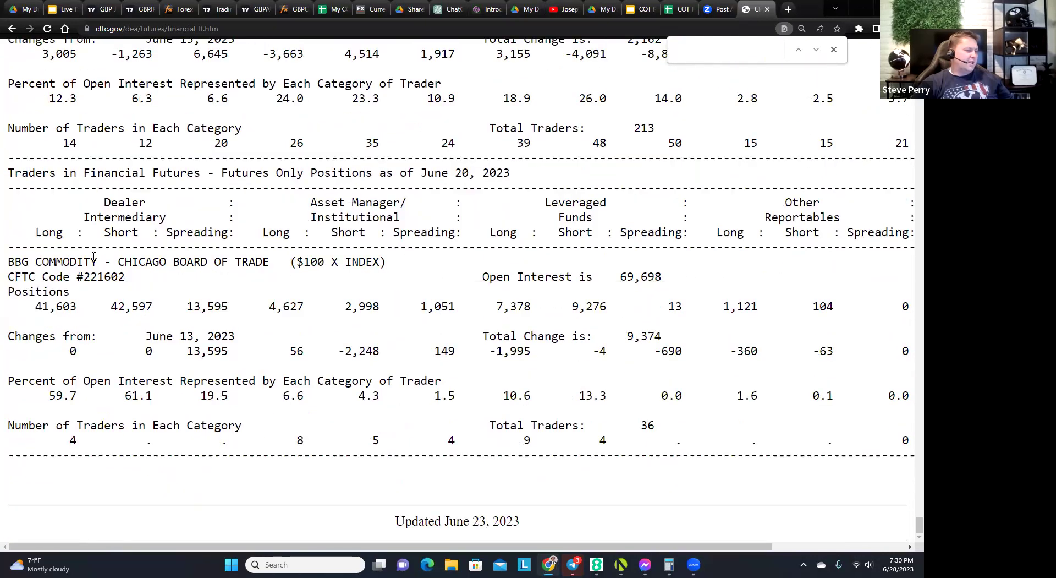
# Look back through the report's contracts from BBG Commodity up to the SOFR-3M section
pyautogui.scroll(4, 121, 257)
pyautogui.scroll(11, 150, 257)
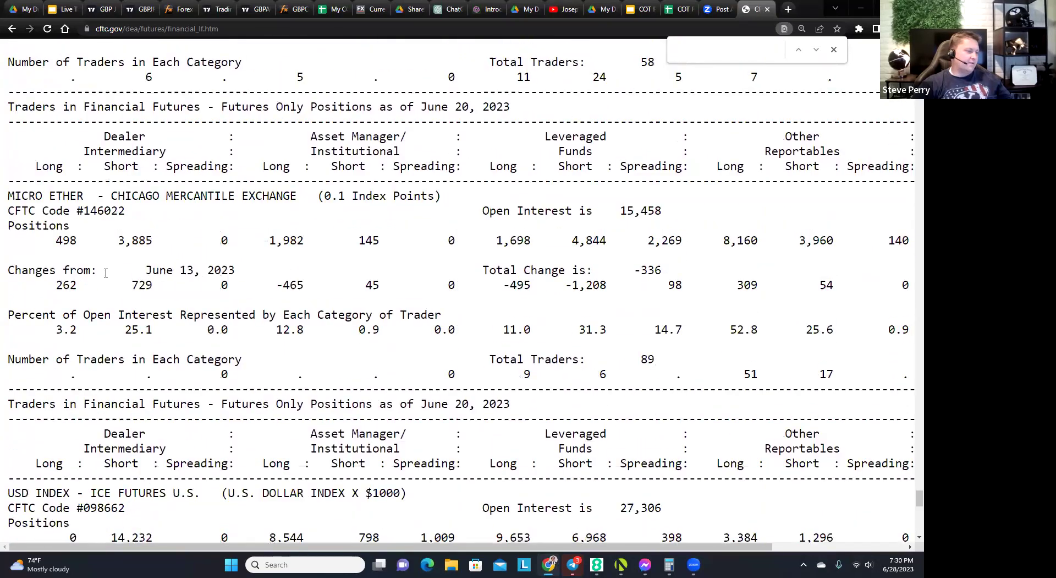
pyautogui.scroll(6, 101, 269)
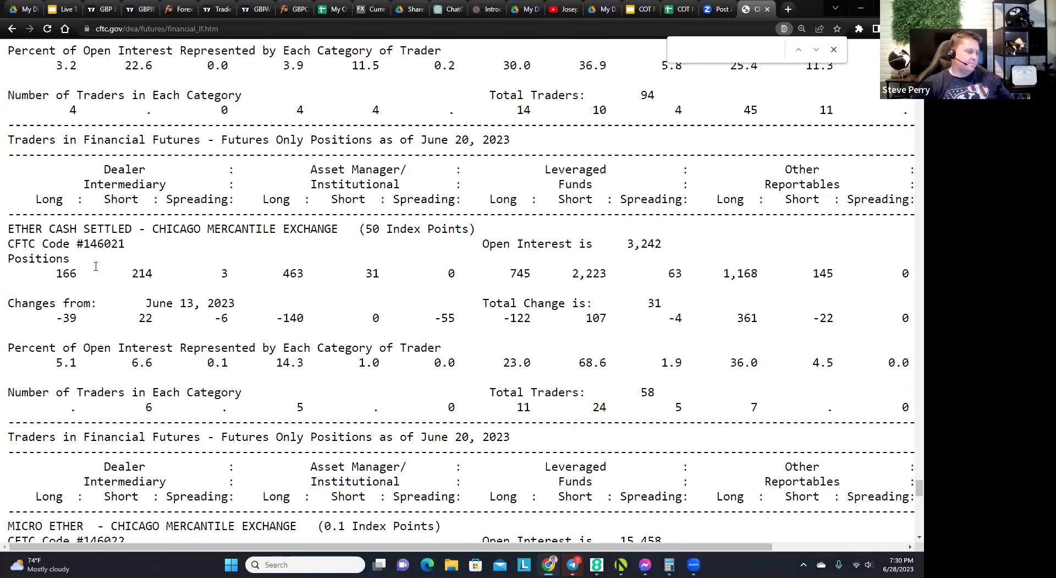
pyautogui.scroll(6, 96, 266)
pyautogui.scroll(6, 102, 277)
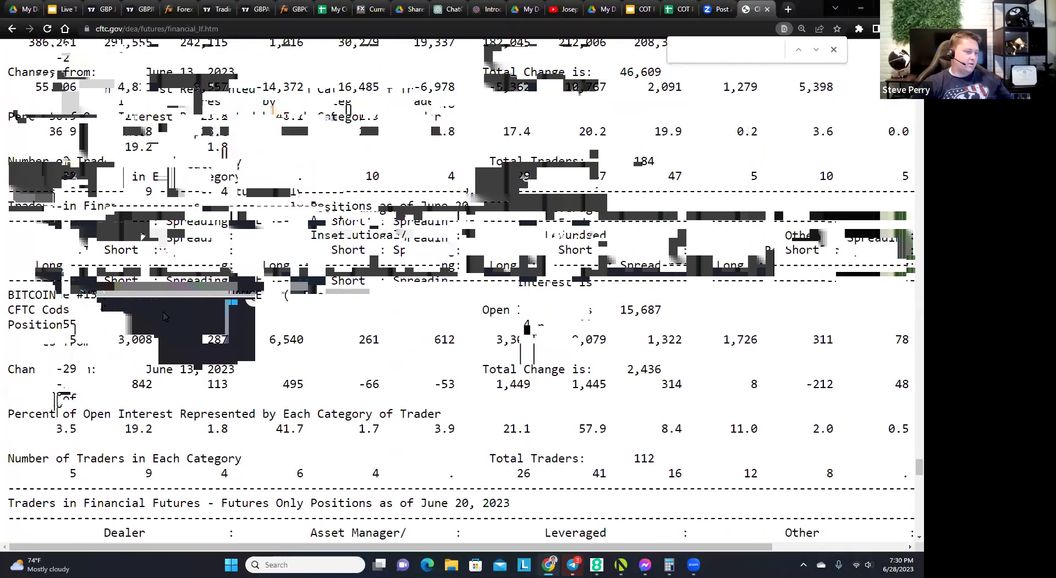
pyautogui.scroll(-1, 165, 316)
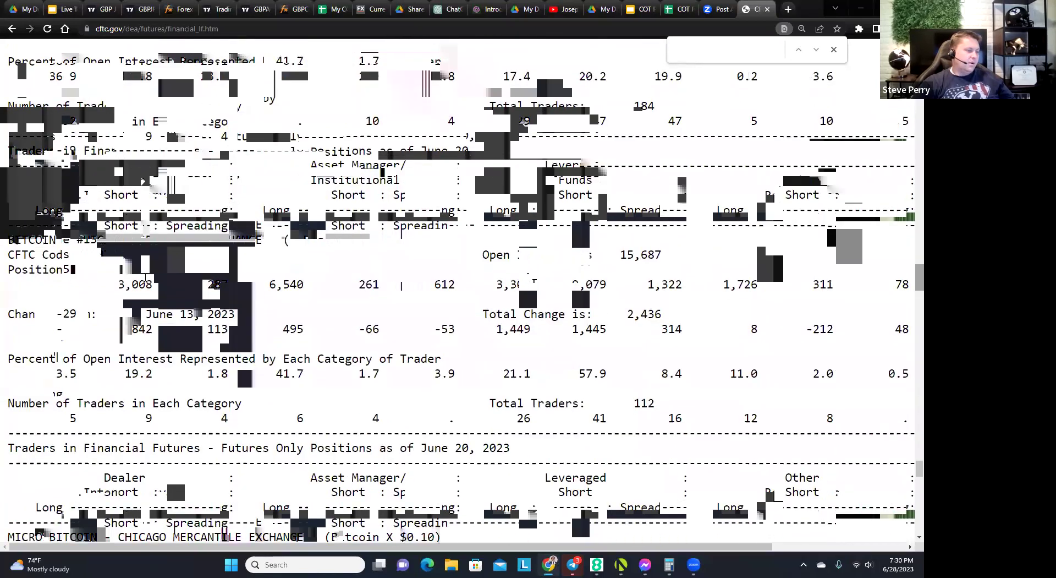
pyautogui.scroll(3, 145, 278)
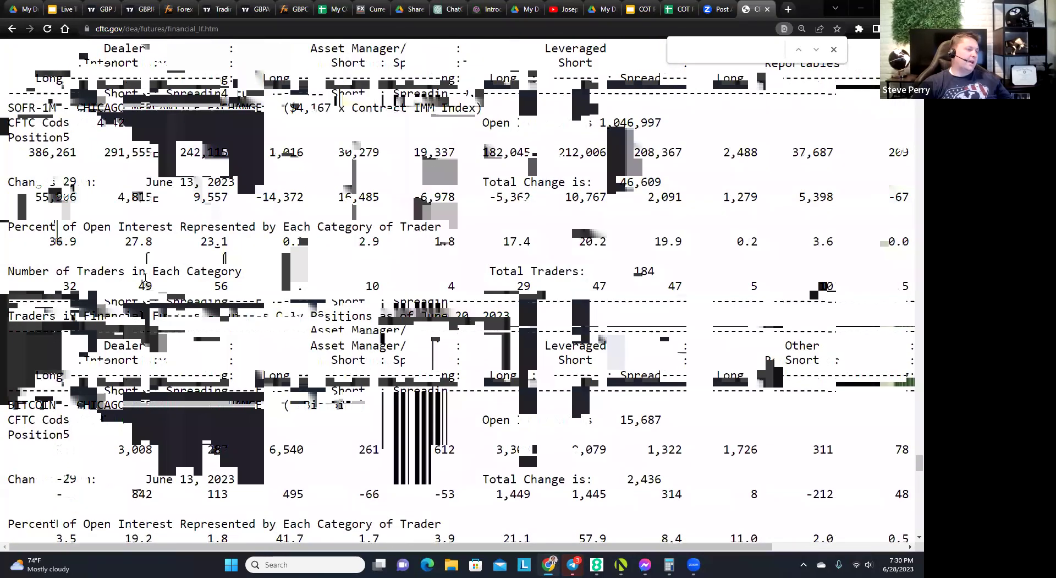
pyautogui.scroll(5, 146, 278)
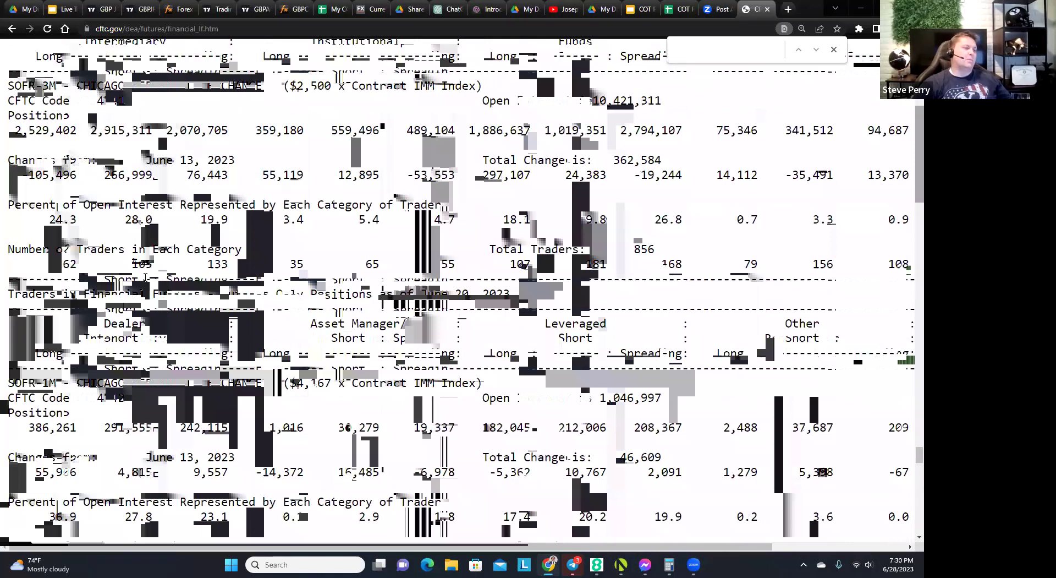
# Close the page search and return to the Canadian Dollar section at the start of the report
pyautogui.click(834, 49)
pyautogui.scroll(2, 272, 242)
pyautogui.scroll(5, 271, 242)
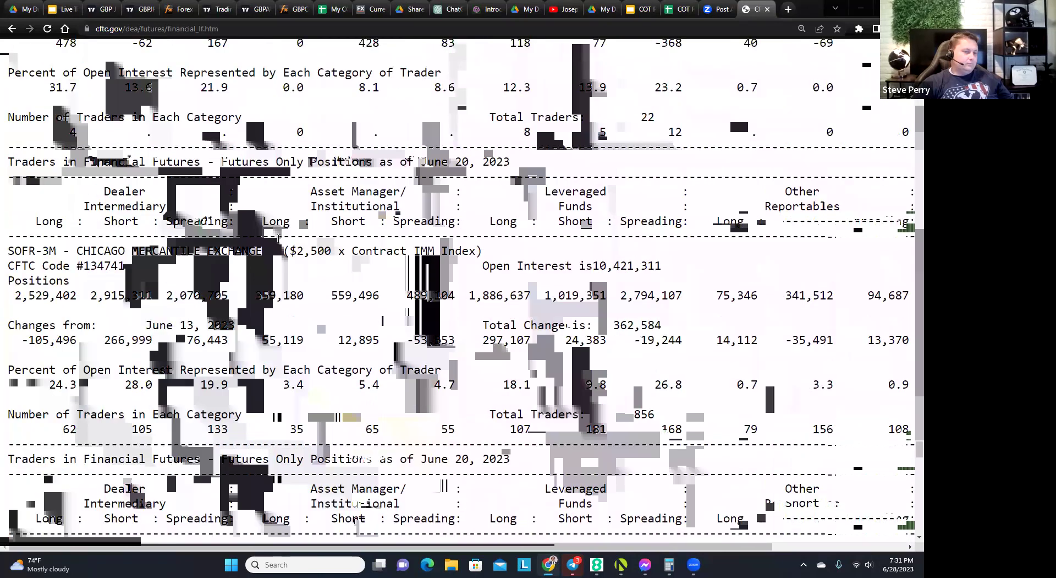
pyautogui.scroll(-4, 661, 331)
pyautogui.scroll(-3, 662, 330)
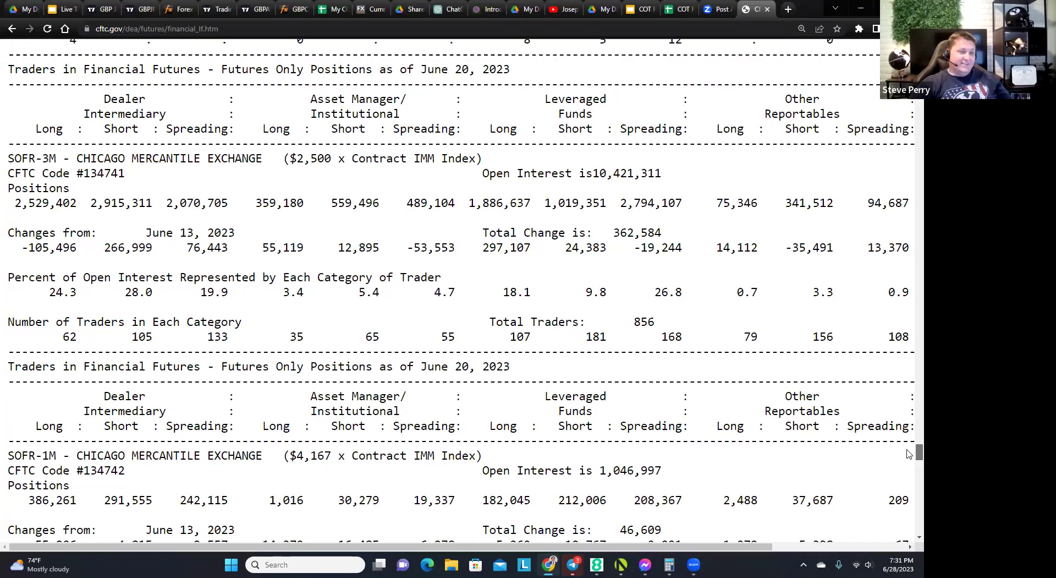
pyautogui.moveTo(909, 456); pyautogui.dragTo(919, 134)
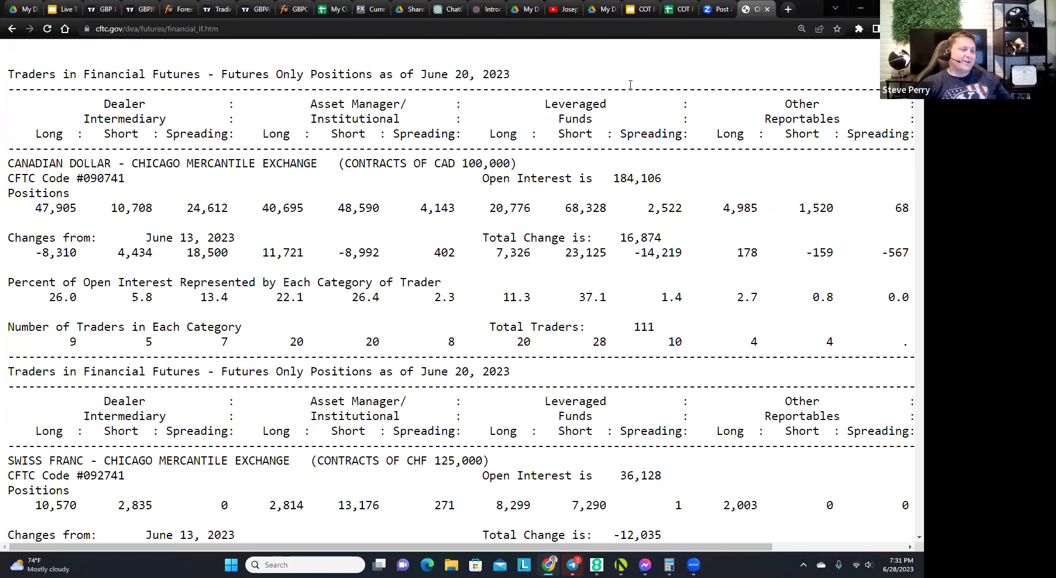
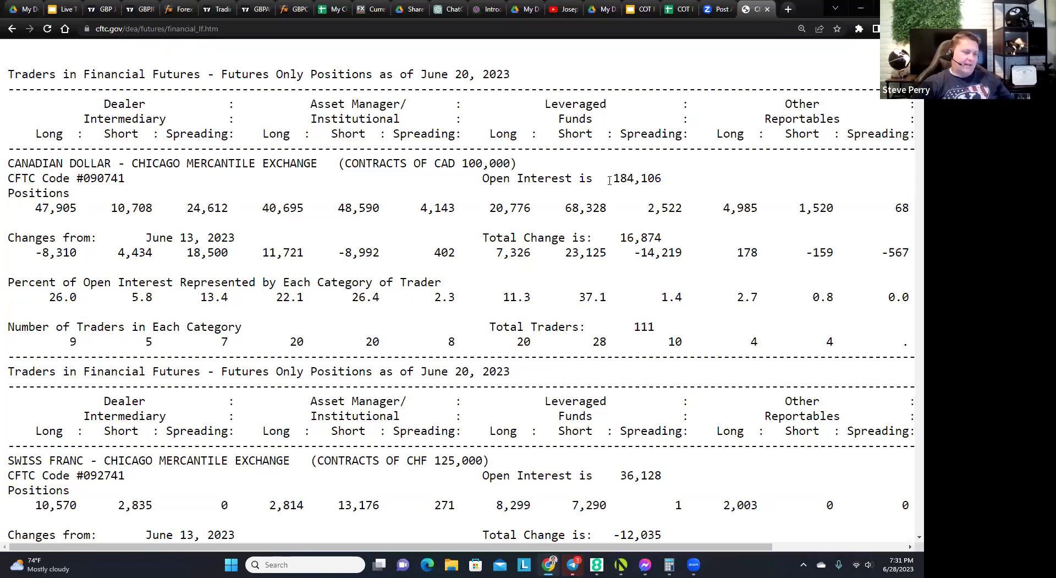
# Check the Leveraged Fund sheet in the COT Report Weekly Journal and return to the CFTC report
pyautogui.scroll(-3, 609, 181)
pyautogui.scroll(3, 399, 89)
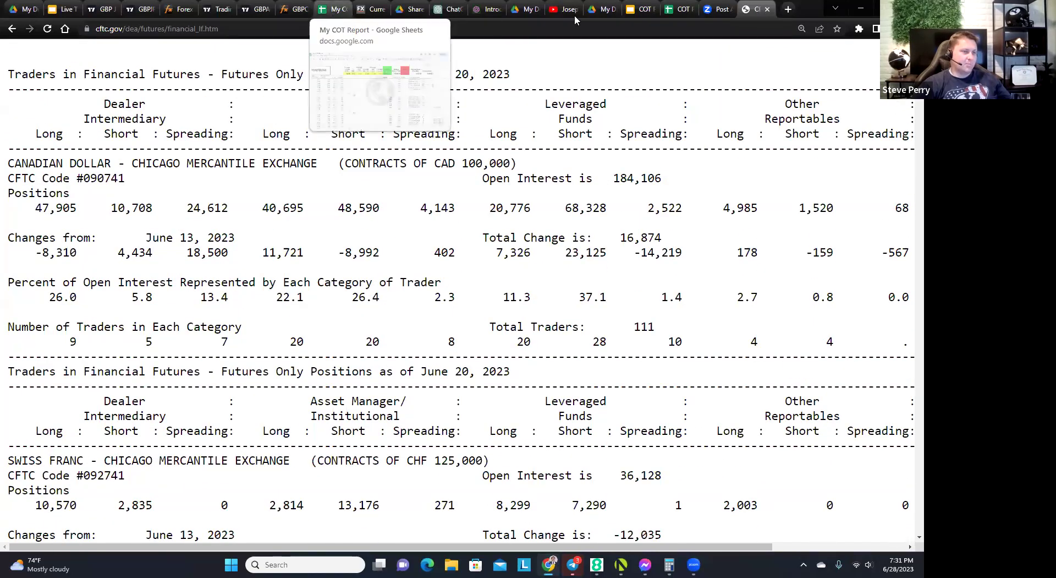
pyautogui.click(677, 9)
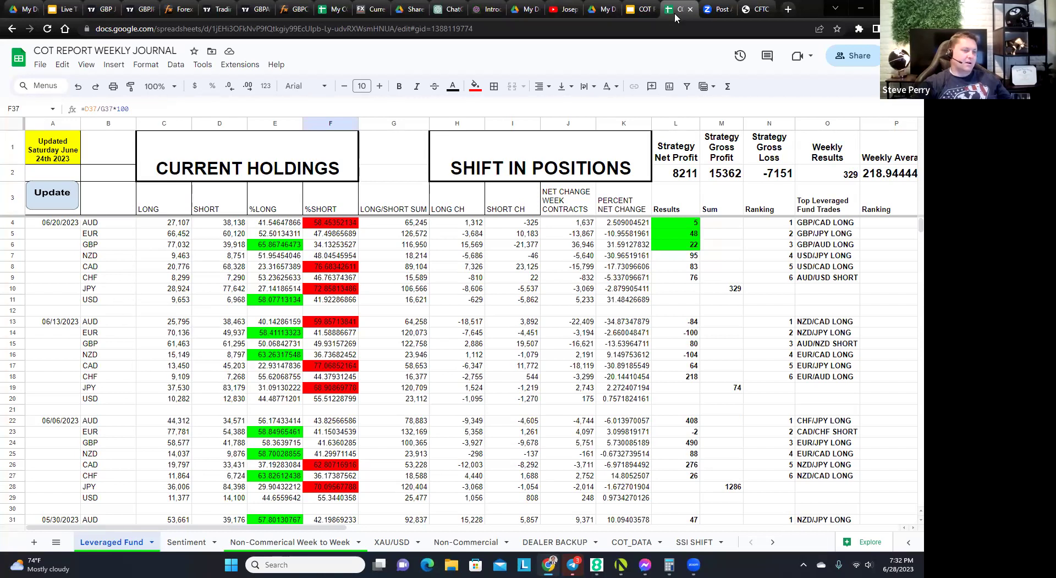
pyautogui.click(754, 9)
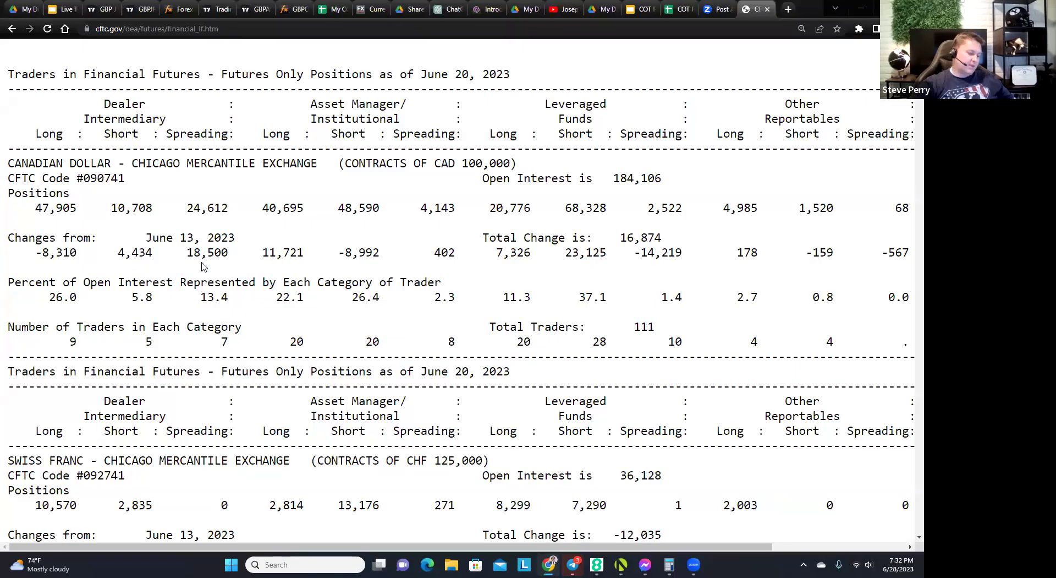
# Search the report for "s&p", examine the S&P 500 Consolidated section and advance to the E-mini S&P Consumer Staples match
pyautogui.hotkey('ctrl', 'f')
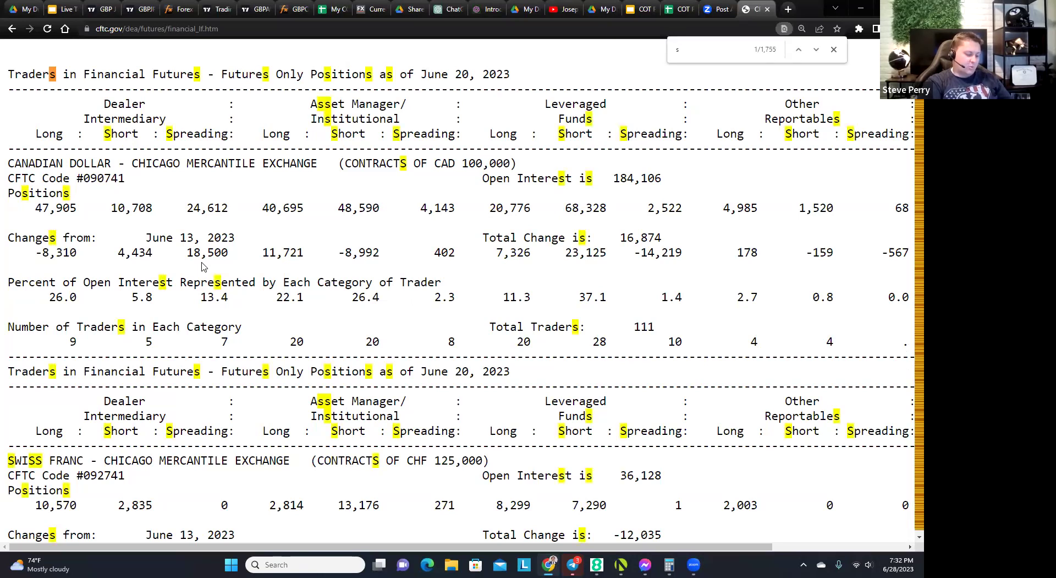
pyautogui.write('s&p')
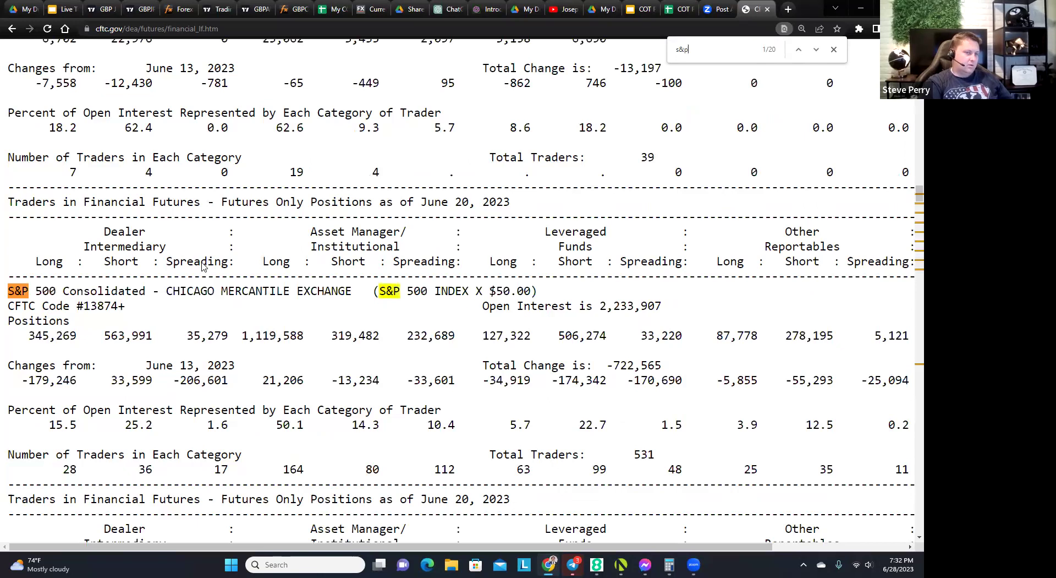
pyautogui.scroll(-2, 203, 267)
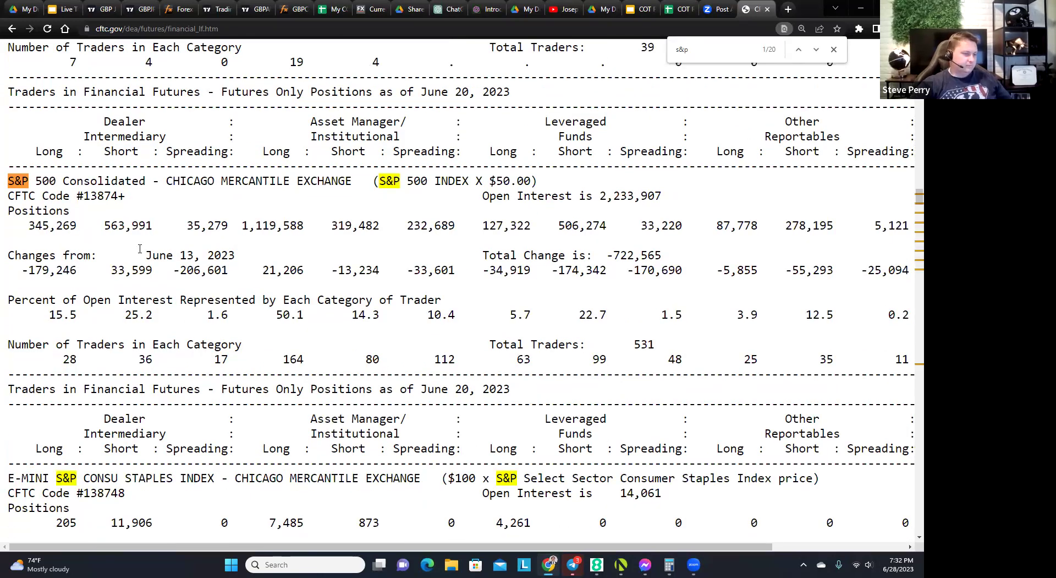
pyautogui.scroll(1, 140, 249)
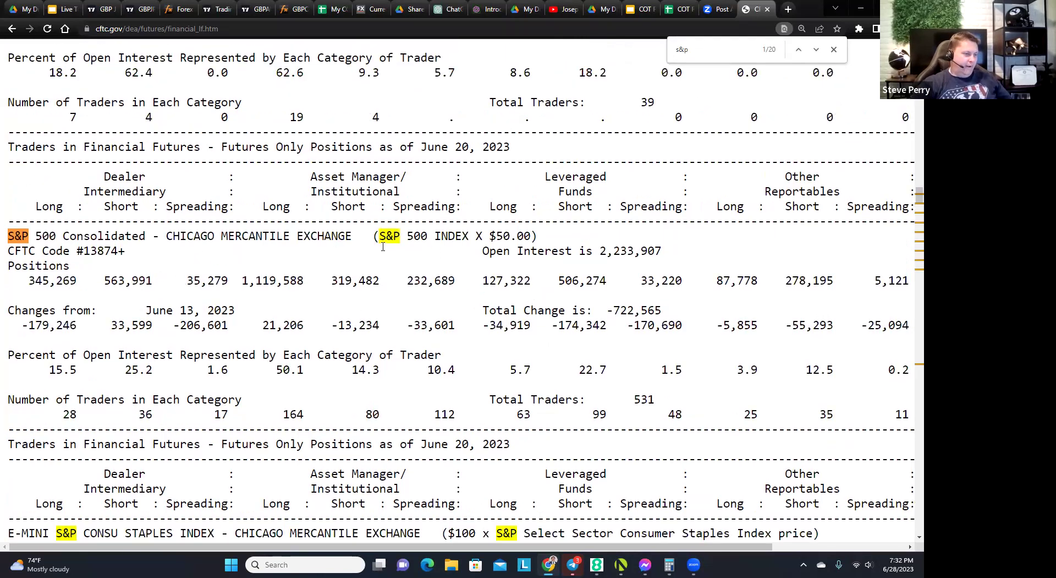
pyautogui.click(821, 51)
pyautogui.click(822, 51)
pyautogui.click(822, 51)
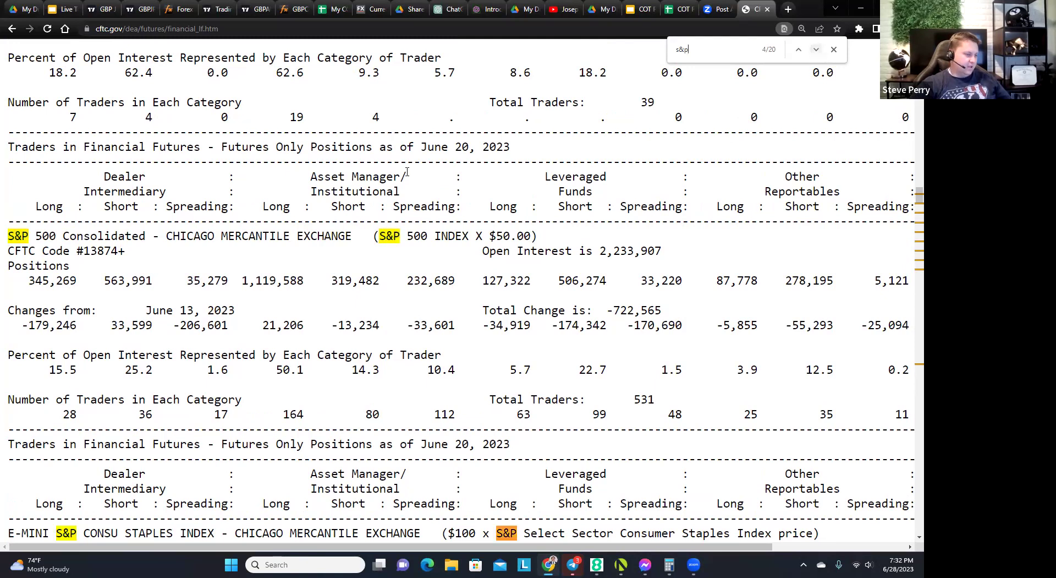
# Find the E-mini S&P 500 section ($50 x S&P 500 Index) and highlight the leveraged funds' short position
pyautogui.scroll(-6, 408, 177)
pyautogui.scroll(-4, 408, 177)
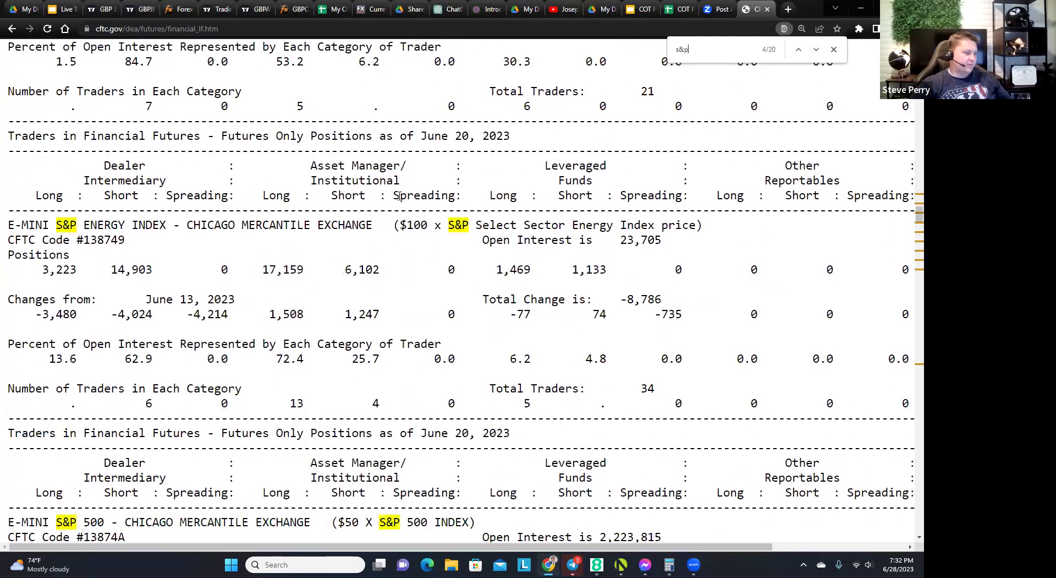
pyautogui.scroll(-5, 111, 263)
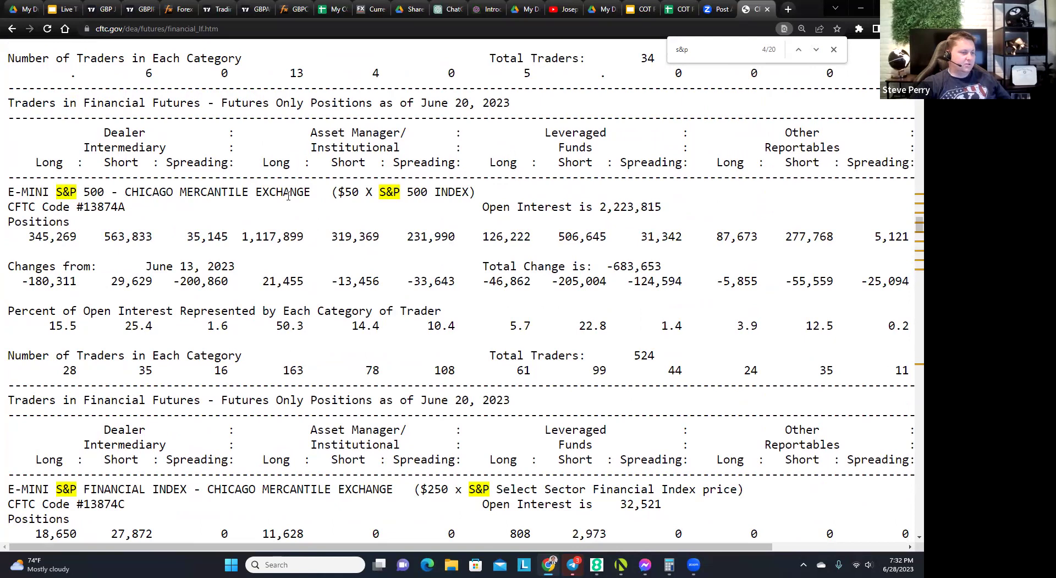
pyautogui.scroll(-1, 103, 238)
pyautogui.moveTo(558, 181)
pyautogui.mouseDown()
pyautogui.moveTo(619, 180)
pyautogui.moveTo(558, 181)
pyautogui.mouseUp()
pyautogui.click(610, 177)
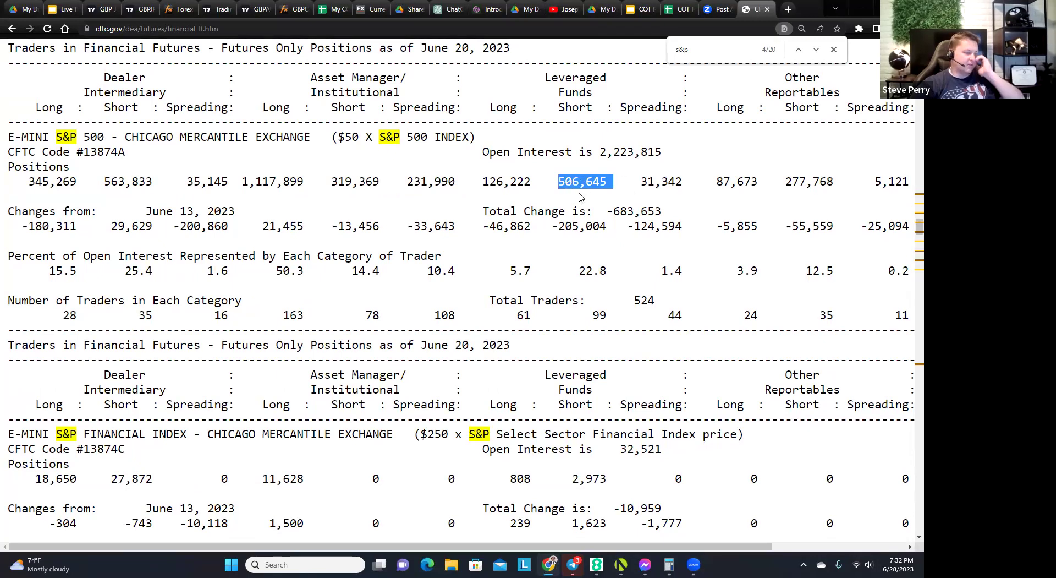
# Advance the "s&p" search to the E-mini S&P Utilities Index match
pyautogui.click(817, 50)
pyautogui.click(816, 50)
pyautogui.click(817, 50)
pyautogui.click(816, 50)
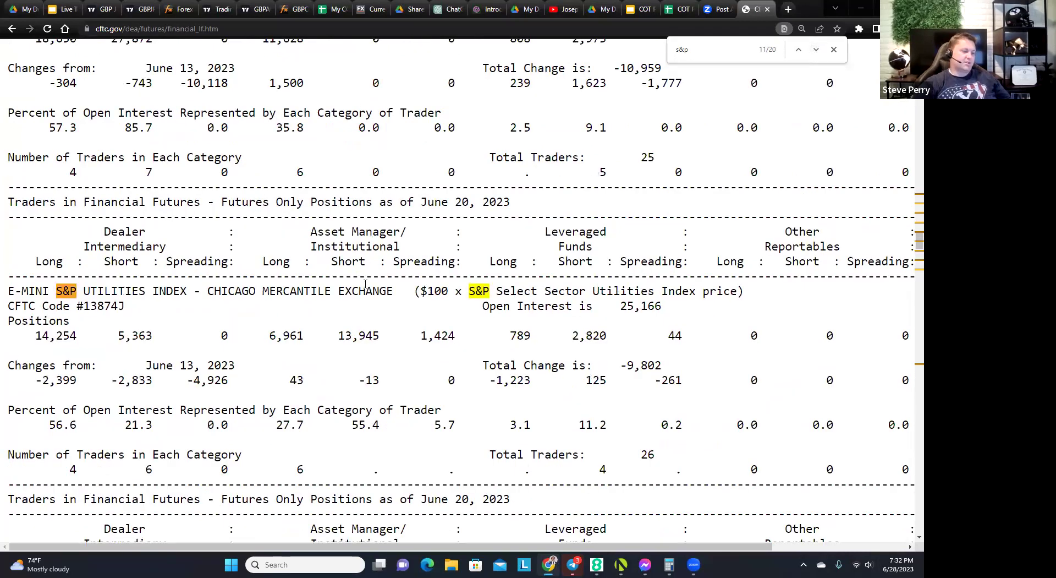
# Look through the contracts from E-mini S&P Utilities to the Micro E-mini Nasdaq-100 and Russell E-mini sections
pyautogui.scroll(-3, 366, 284)
pyautogui.scroll(-1, 355, 330)
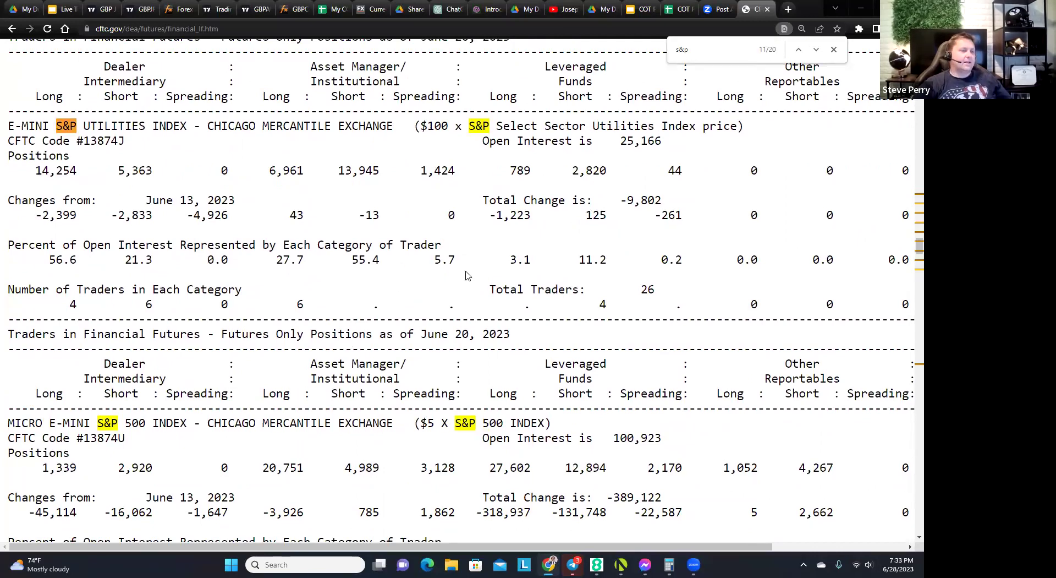
pyautogui.scroll(-1, 463, 242)
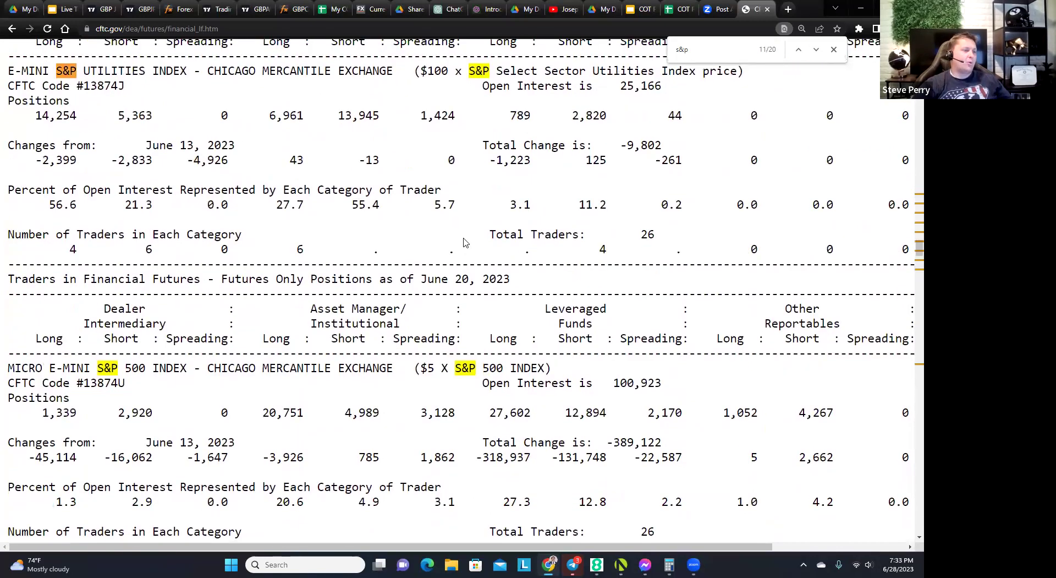
pyautogui.scroll(2, 769, 219)
pyautogui.scroll(-6, 480, 242)
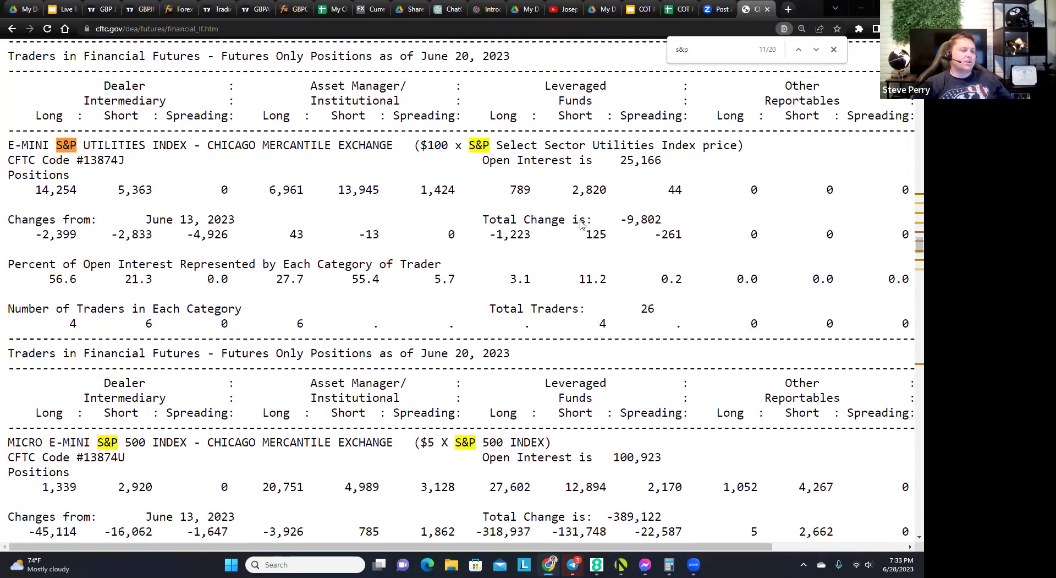
pyautogui.scroll(-6, 480, 242)
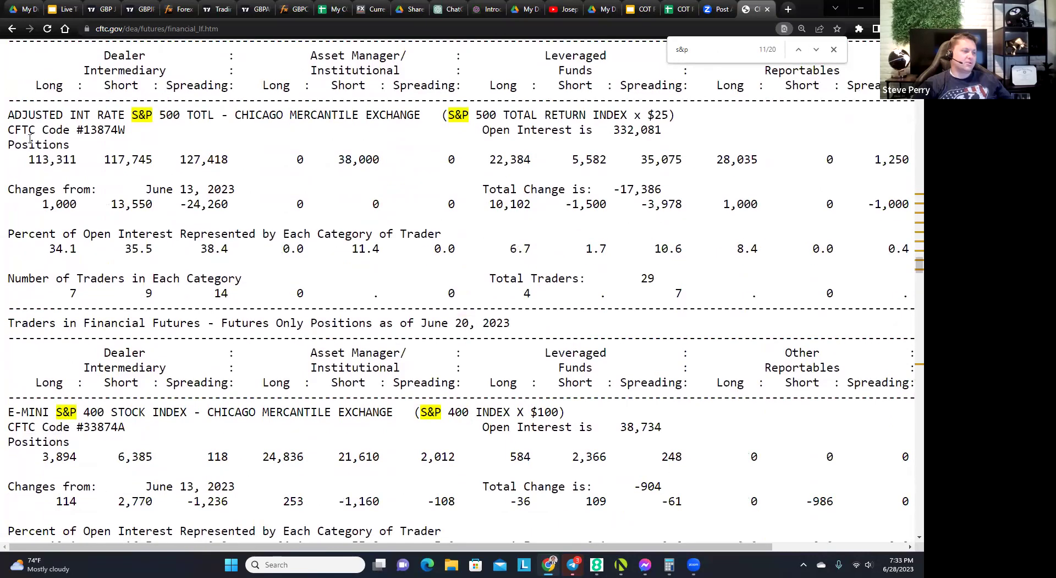
pyautogui.scroll(-11, 82, 176)
pyautogui.scroll(-11, 155, 215)
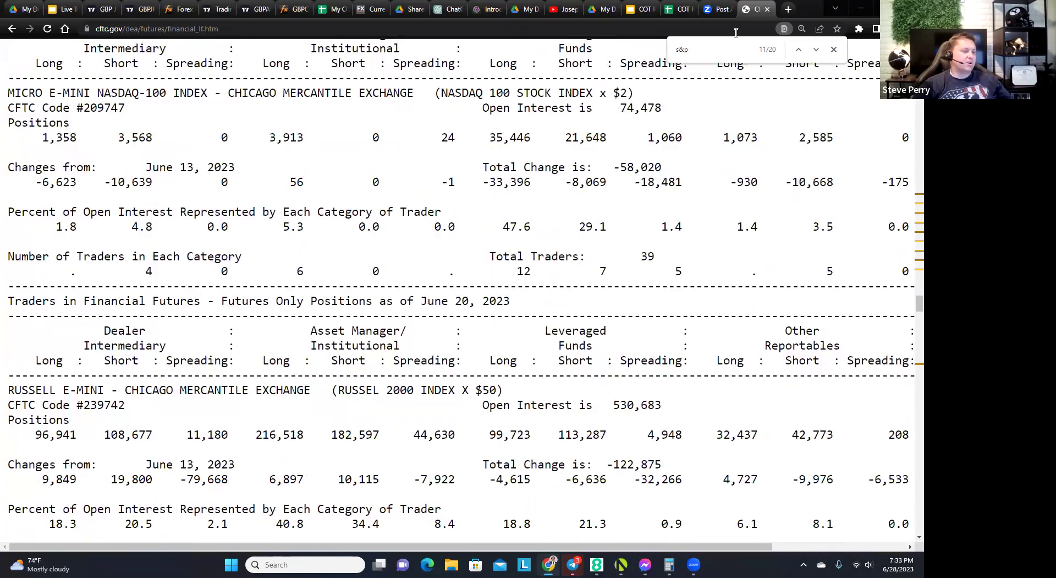
pyautogui.hotkey('ctrl', 'f')
pyautogui.write('nat')
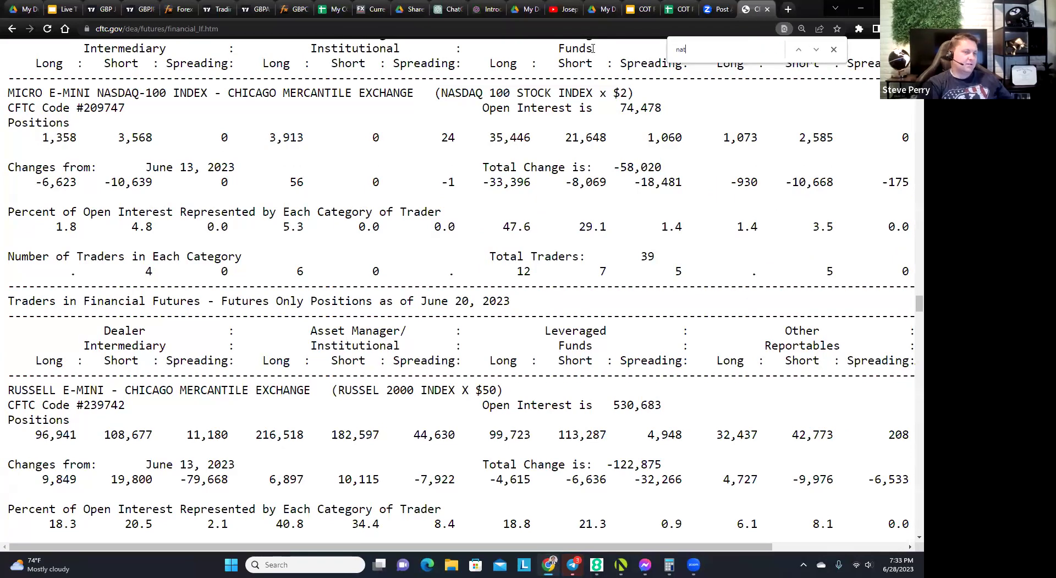
pyautogui.press('BackSpace')
pyautogui.press('BackSpace')
pyautogui.press('BackSpace')
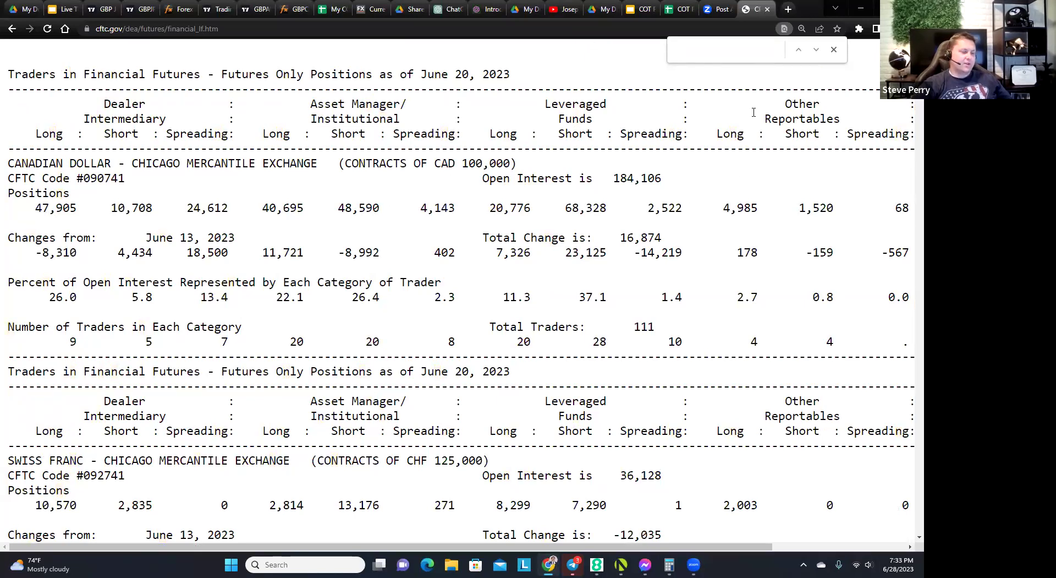
# Search the financial futures report for "xau" and for "gold", and clear the search term
pyautogui.write('xau')
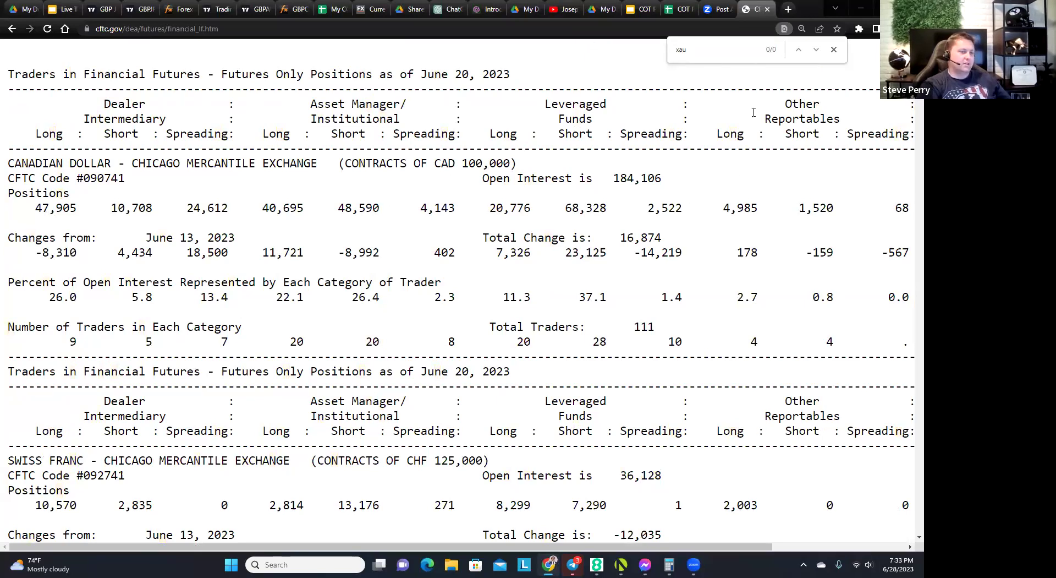
pyautogui.press('BackSpace')
pyautogui.press('BackSpace')
pyautogui.write('gold')
pyautogui.press('BackSpace')
pyautogui.press('BackSpace')
pyautogui.press('BackSpace')
pyautogui.press('BackSpace')
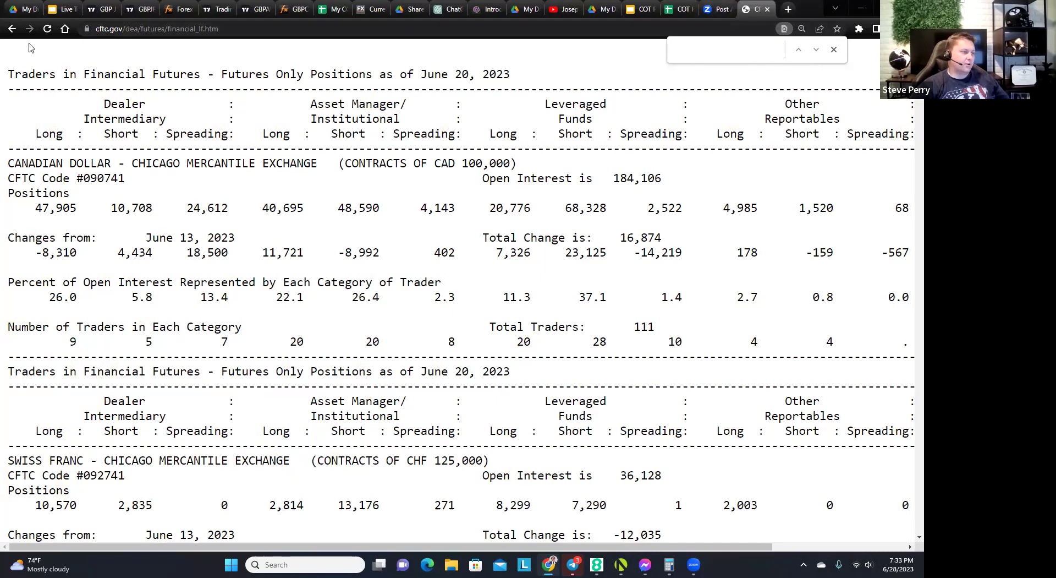
# Return to the Commitments of Traders page and open the Chicago Mercantile Exchange legacy report, Futures Only in short format, enlarged to 150%
pyautogui.click(48, 28)
pyautogui.click(11, 29)
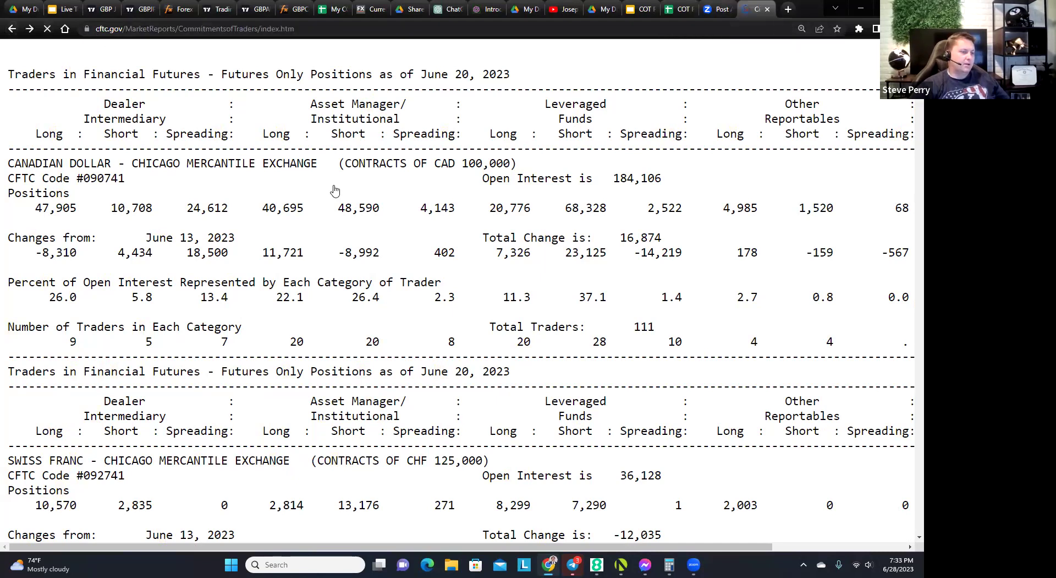
pyautogui.hotkey('ctrl', '-')
pyautogui.hotkey('ctrl', '-')
pyautogui.hotkey('ctrl', '-')
pyautogui.hotkey('ctrl', '-')
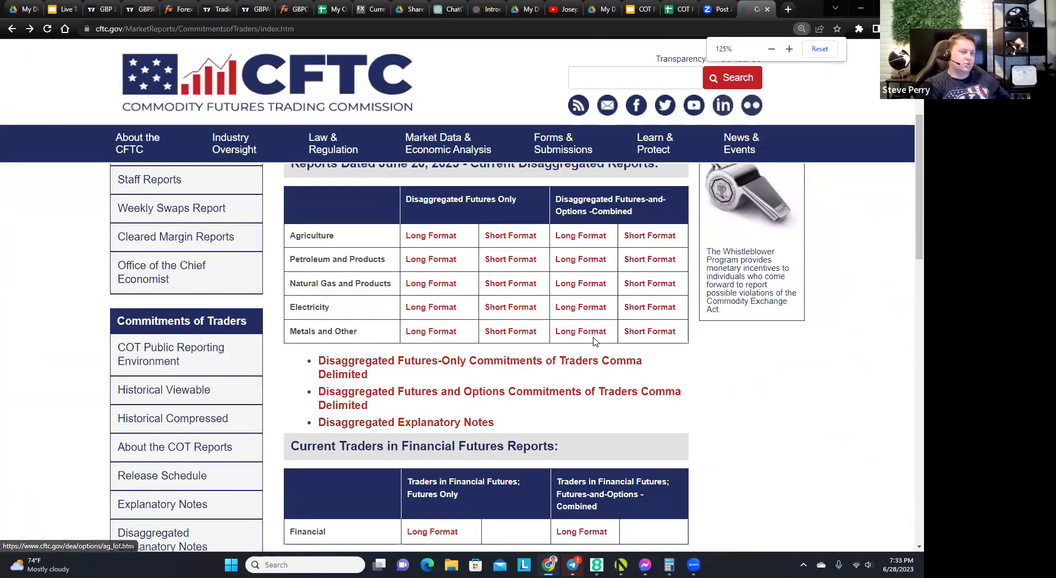
pyautogui.scroll(-6, 398, 341)
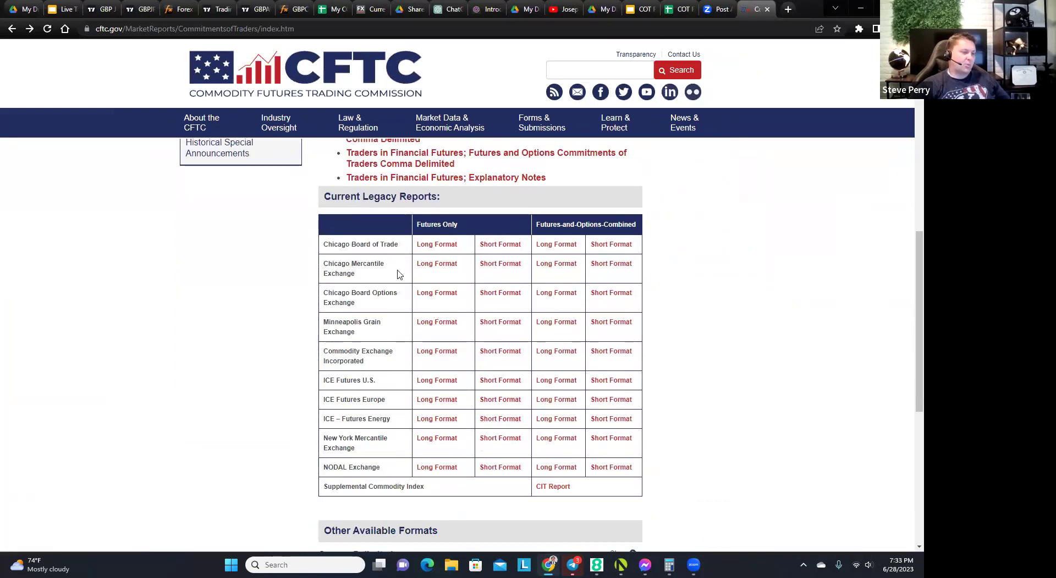
pyautogui.click(484, 264)
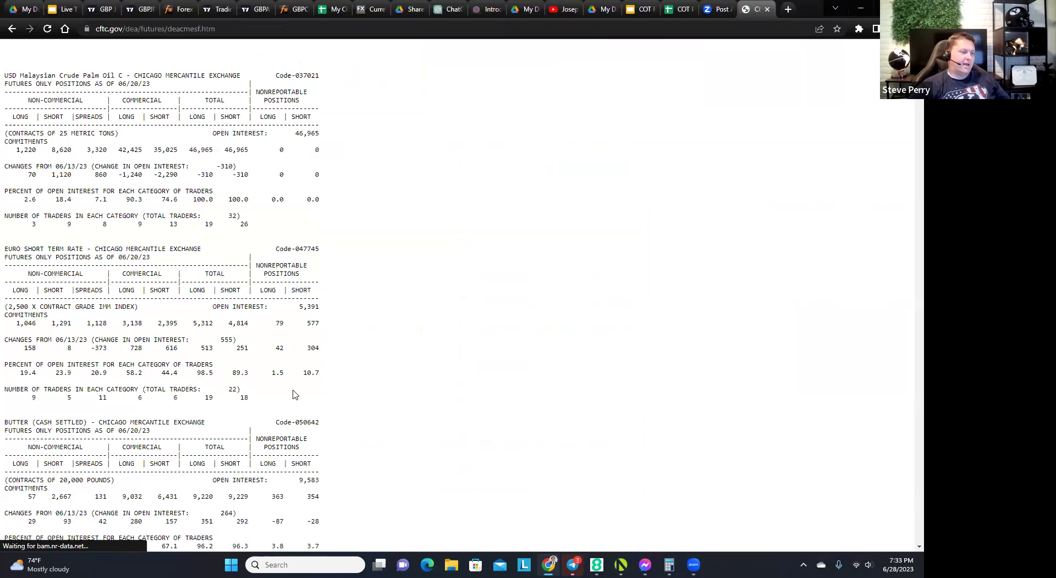
pyautogui.hotkey('ctrl', '+')
pyautogui.hotkey('ctrl', '+')
pyautogui.hotkey('ctrl', '+')
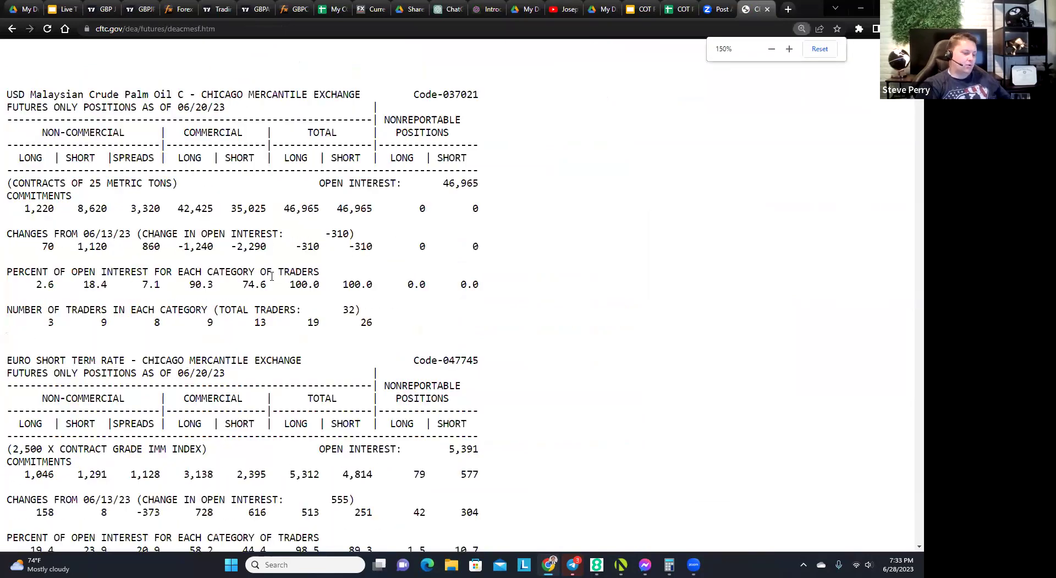
# Search the Chicago Mercantile Exchange report for "gold" and "xa", clear the search and look over its first contracts
pyautogui.hotkey('ctrl', 'f')
pyautogui.write('gold')
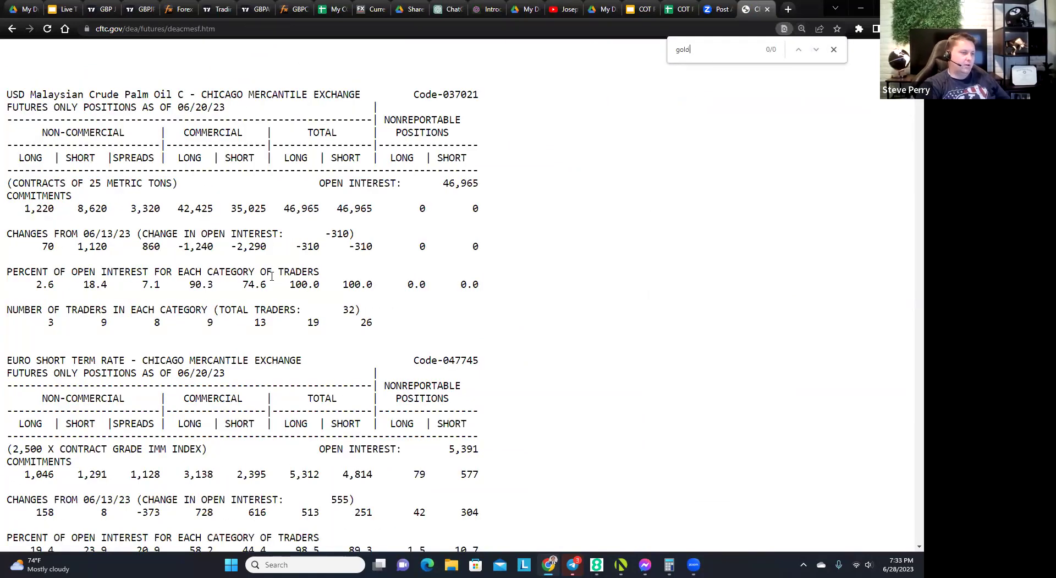
pyautogui.press('BackSpace')
pyautogui.press('BackSpace')
pyautogui.press('BackSpace')
pyautogui.write('xl')
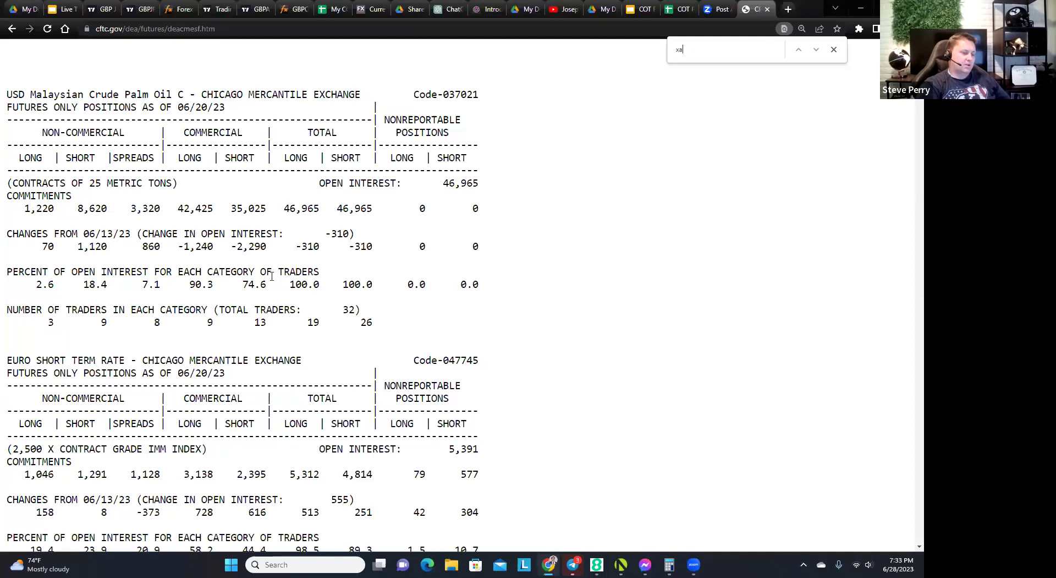
pyautogui.press('BackSpace')
pyautogui.press('BackSpace')
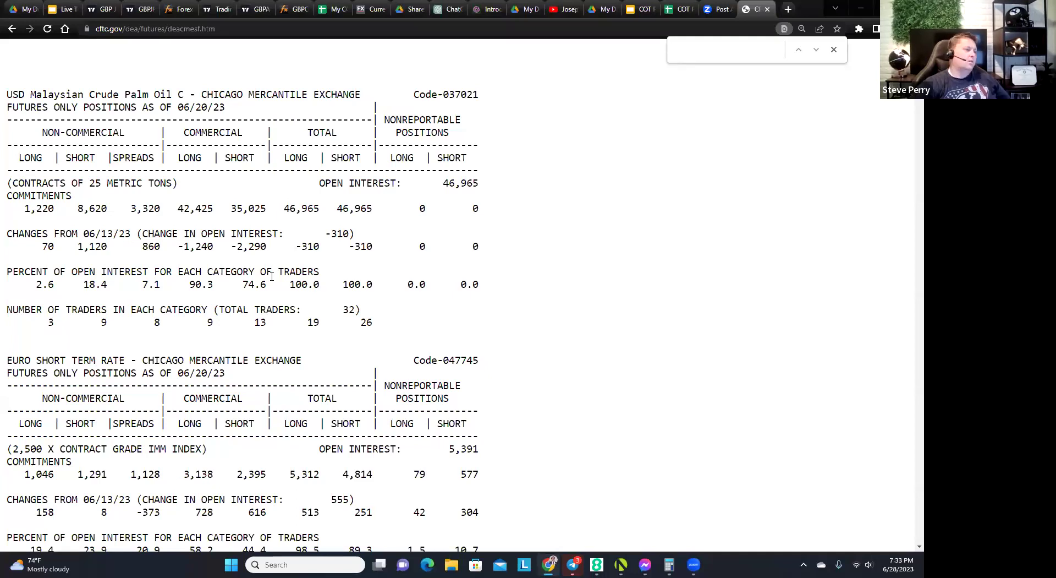
pyautogui.scroll(-10, 595, 125)
pyautogui.scroll(3, 595, 125)
pyautogui.scroll(5, 595, 124)
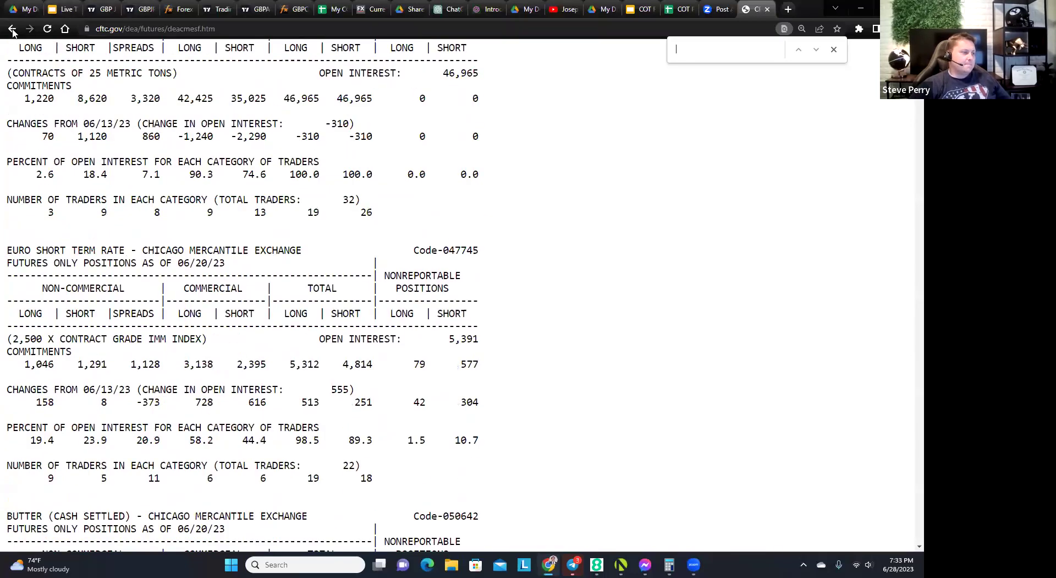
# Return to the Commitments of Traders page and examine the Current Legacy Reports table
pyautogui.hotkey('alt', 'Left')
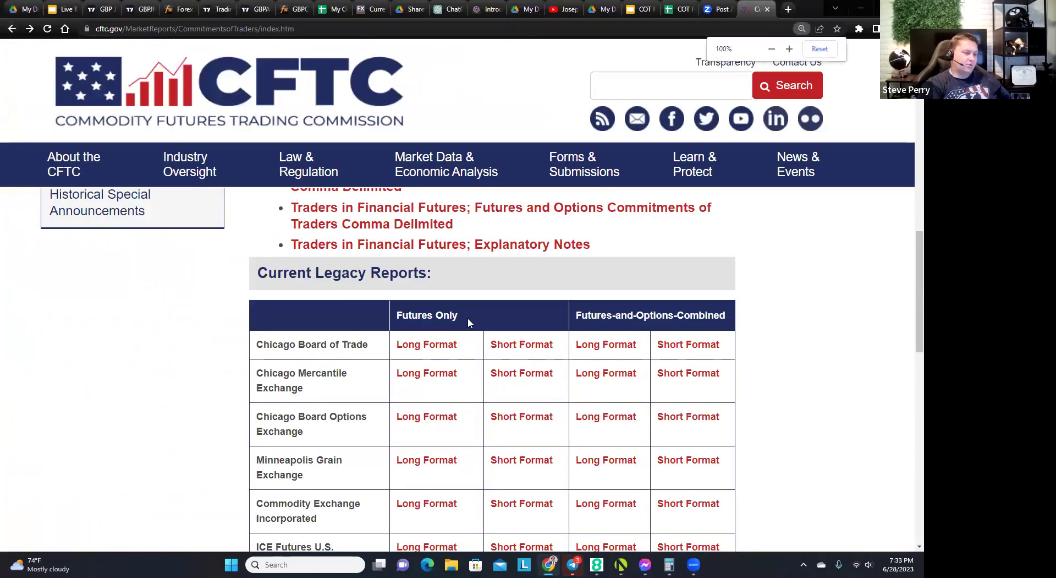
pyautogui.hotkey('ctrl', '-')
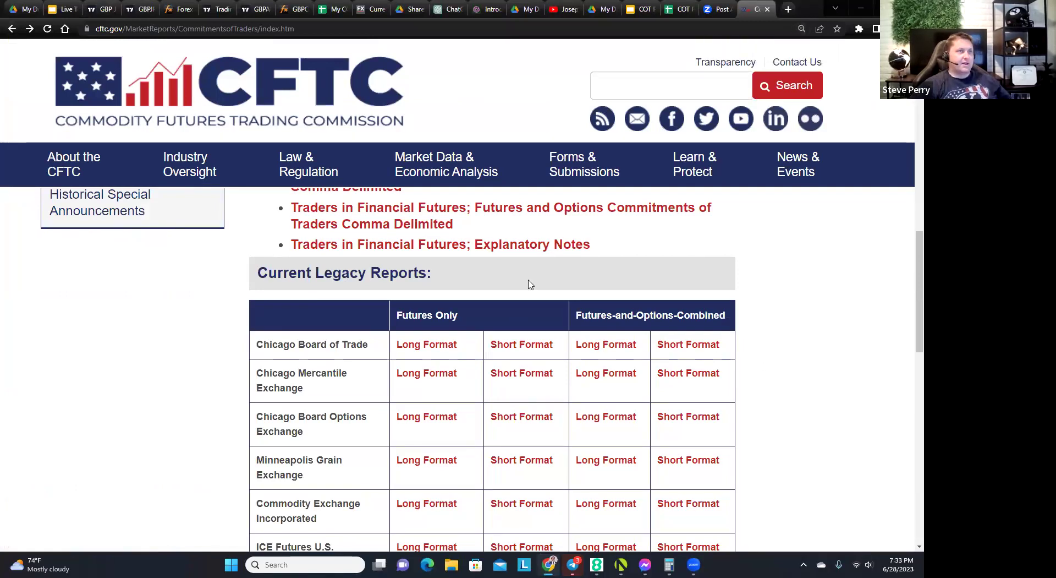
pyautogui.click(718, 11)
pyautogui.click(751, 12)
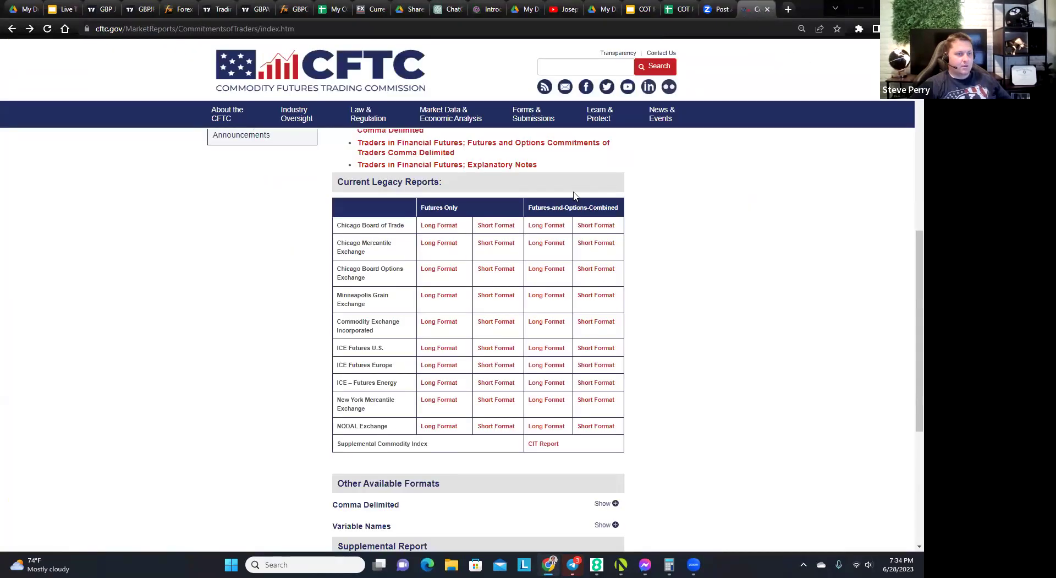
pyautogui.hotkey('ctrl', '+')
pyautogui.hotkey('ctrl', '+')
pyautogui.hotkey('ctrl', '+')
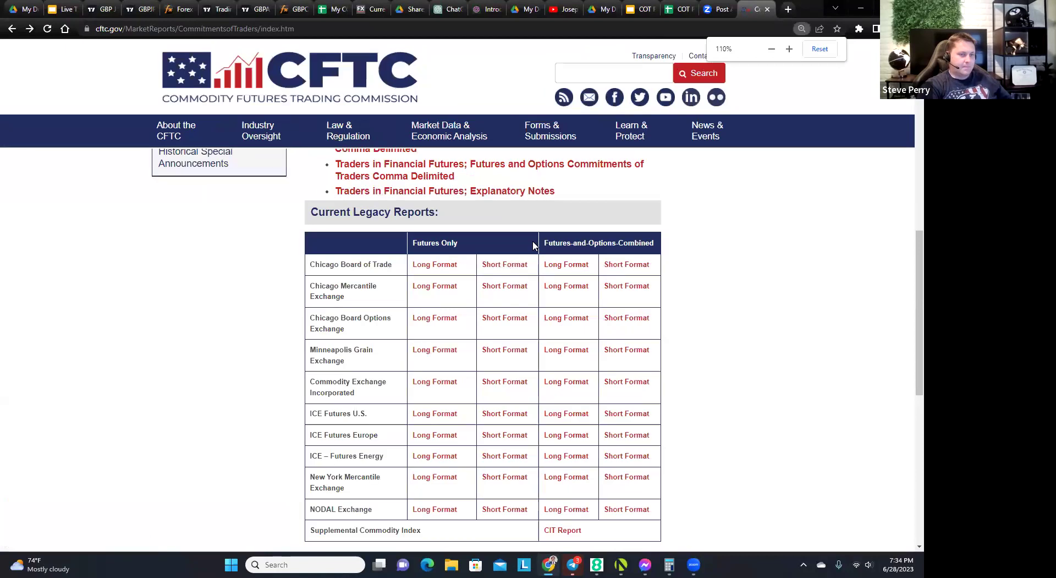
# Open the Metals and Other report under Disaggregated Futures Only in short format and enlarge it to 150%
pyautogui.scroll(12, 495, 267)
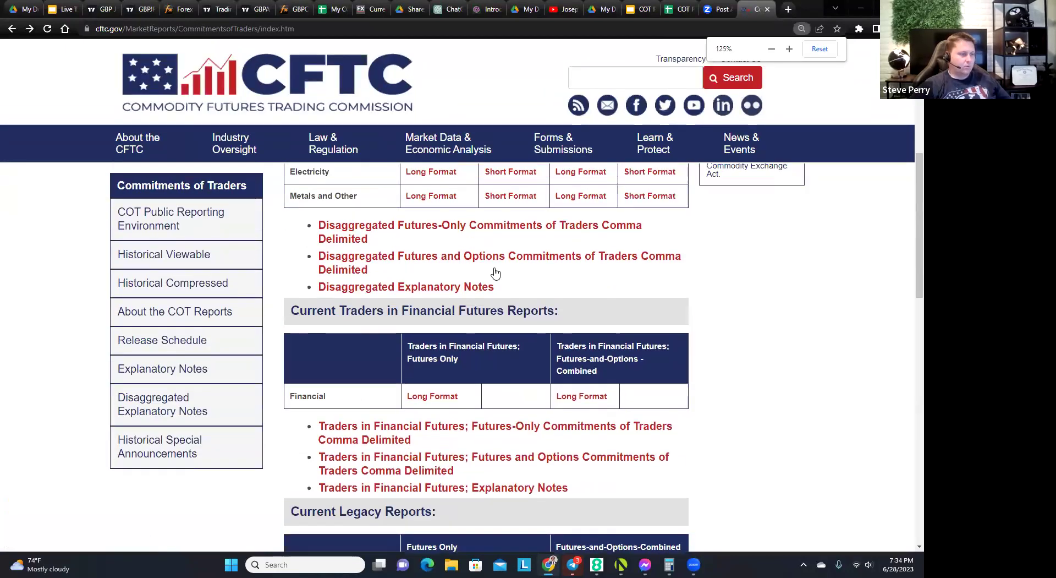
pyautogui.scroll(-2, 496, 272)
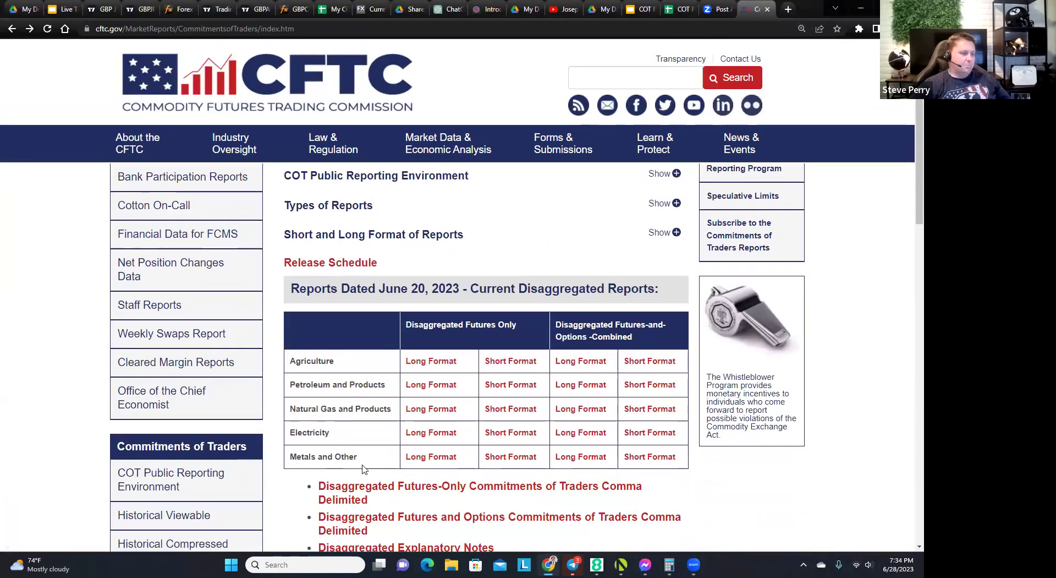
pyautogui.scroll(-3, 483, 440)
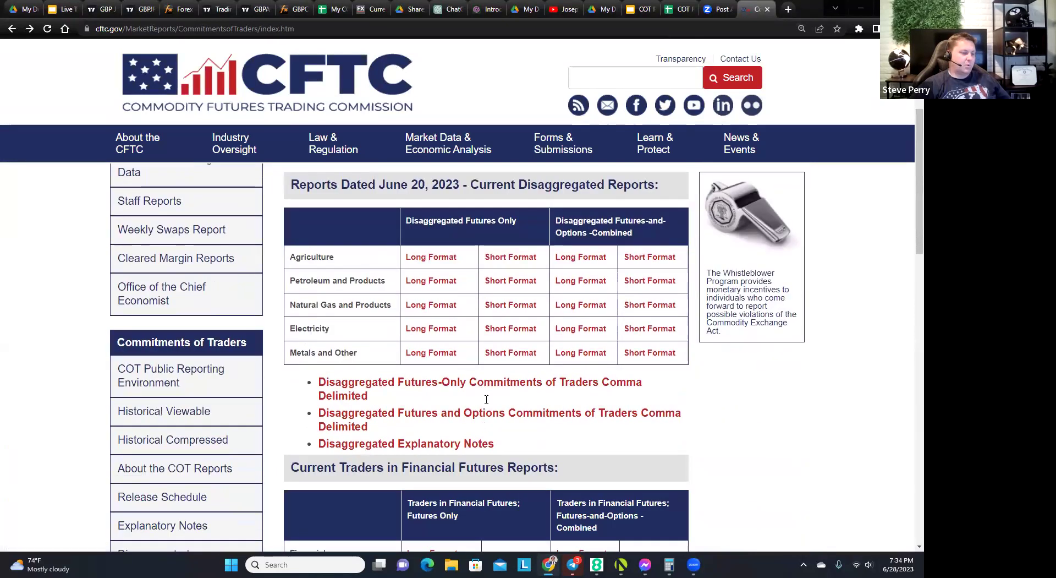
pyautogui.click(517, 291)
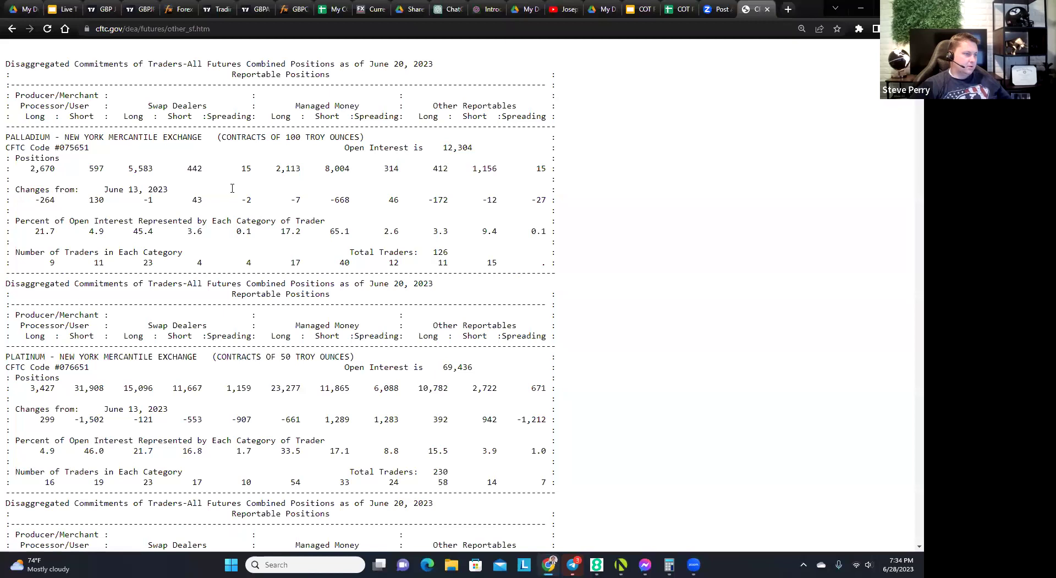
pyautogui.hotkey('ctrl', '+')
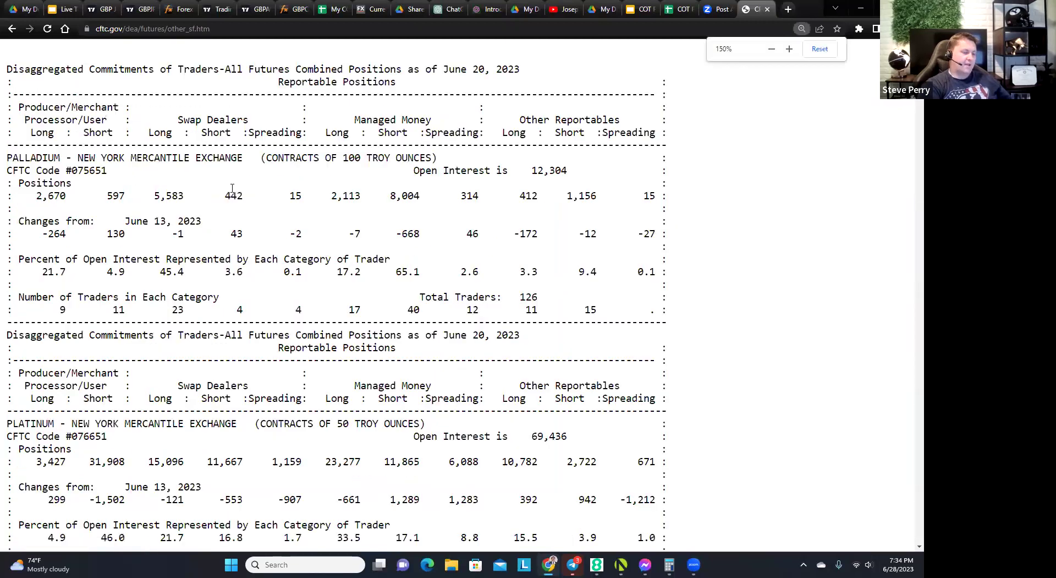
# Search the Metals and Other report for "gold" to reach the Gold - Commodity Exchange Inc. section
pyautogui.hotkey('ctrl', 'f')
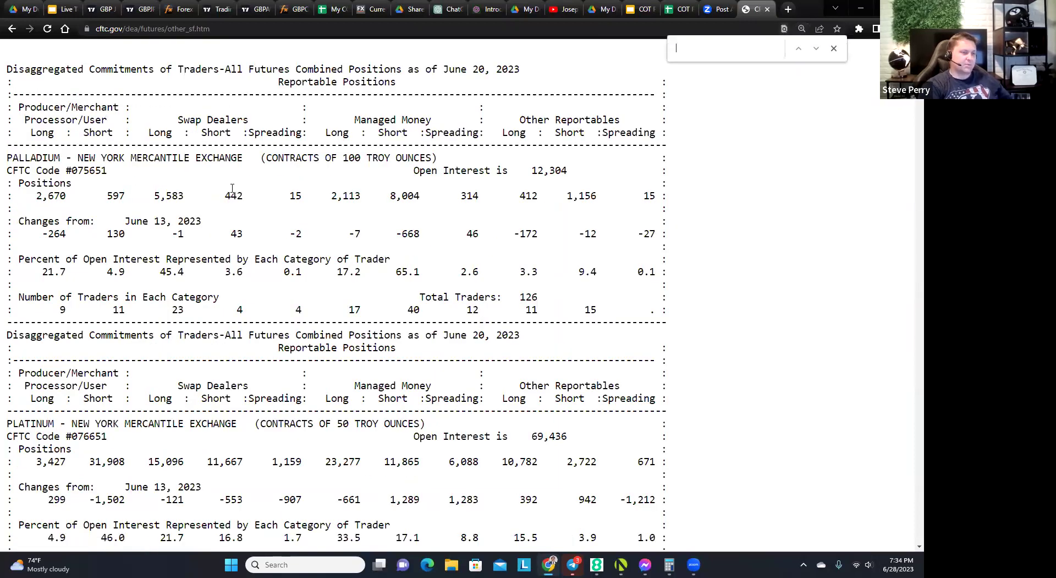
pyautogui.write('xau')
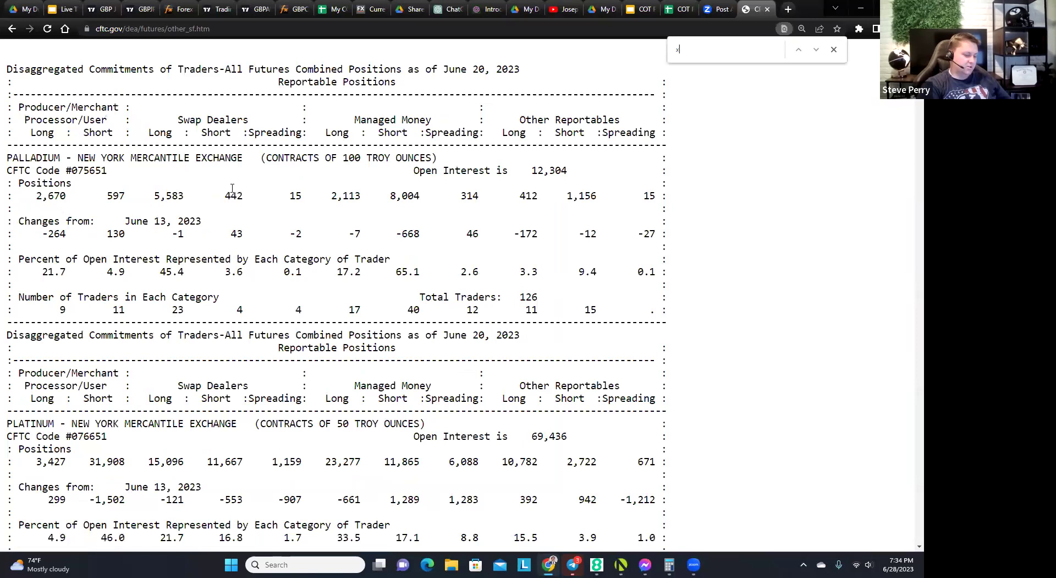
pyautogui.press('BackSpace')
pyautogui.press('BackSpace')
pyautogui.write('ol')
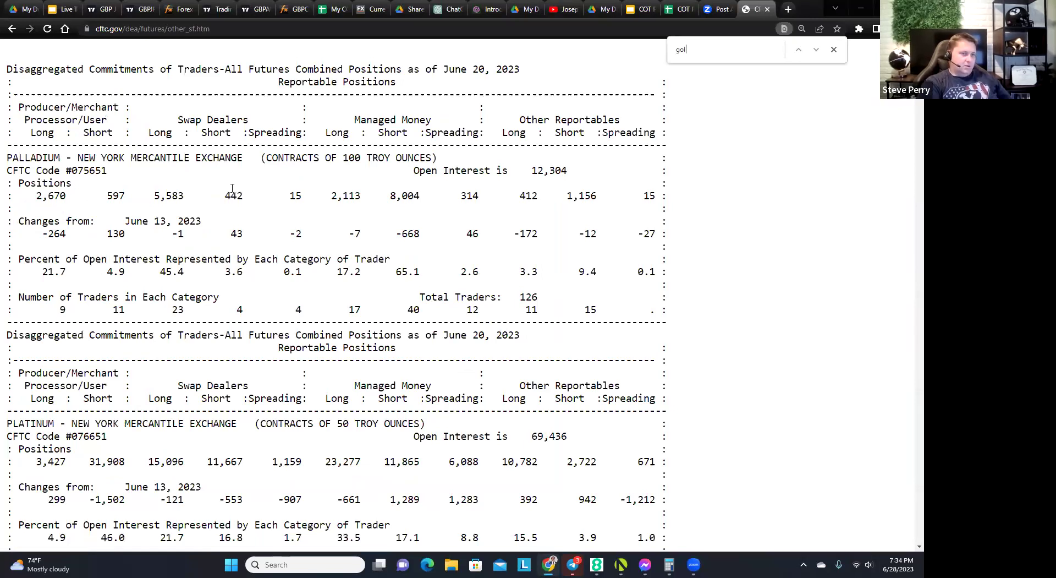
pyautogui.write('d')
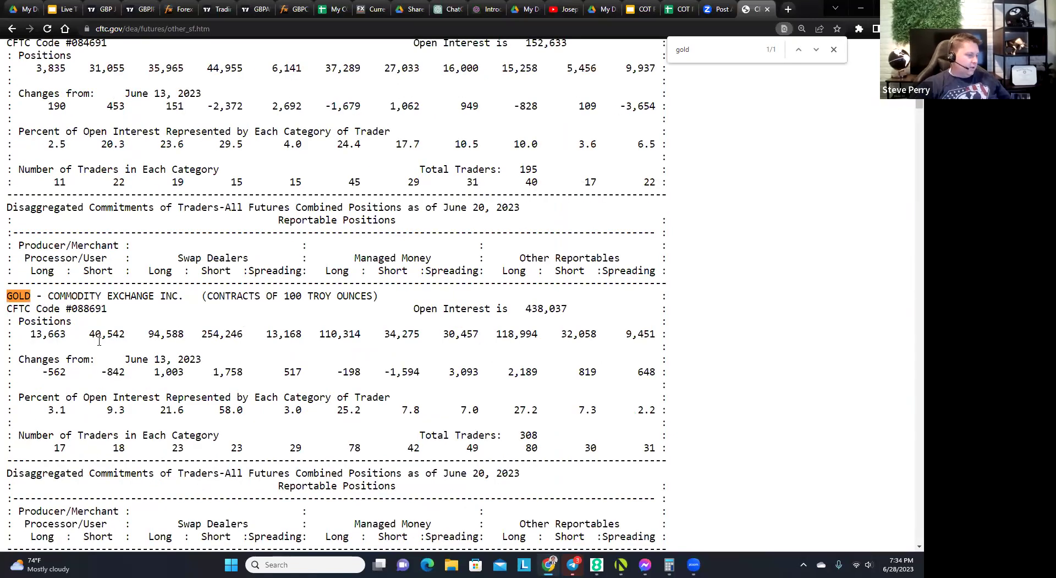
# Examine the Gold, Copper and Cobalt sections of the Metals and Other report, then return to its Palladium section at the start
pyautogui.scroll(-1, 99, 341)
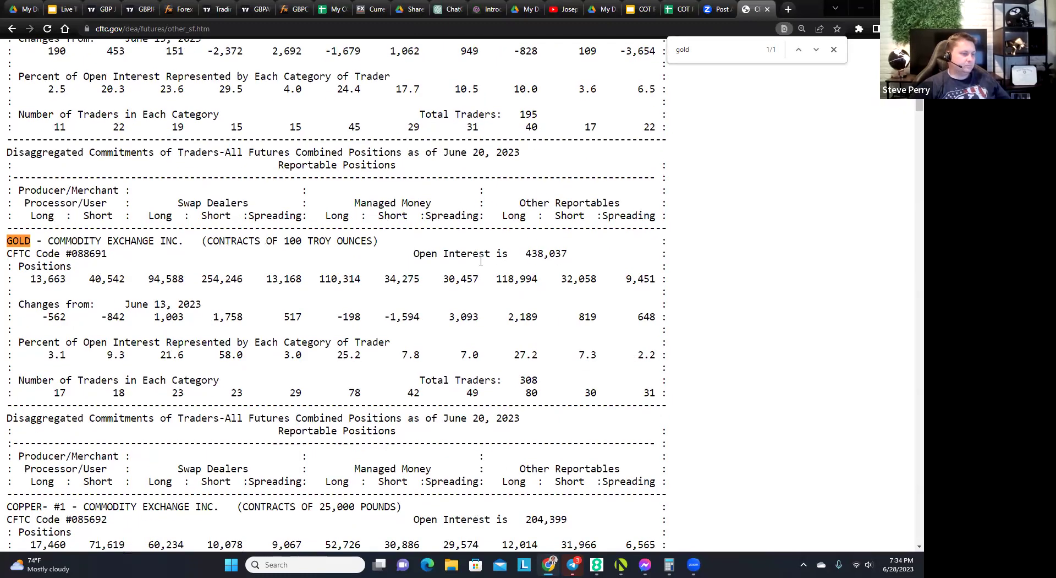
pyautogui.scroll(-4, 440, 263)
pyautogui.scroll(-6, 434, 263)
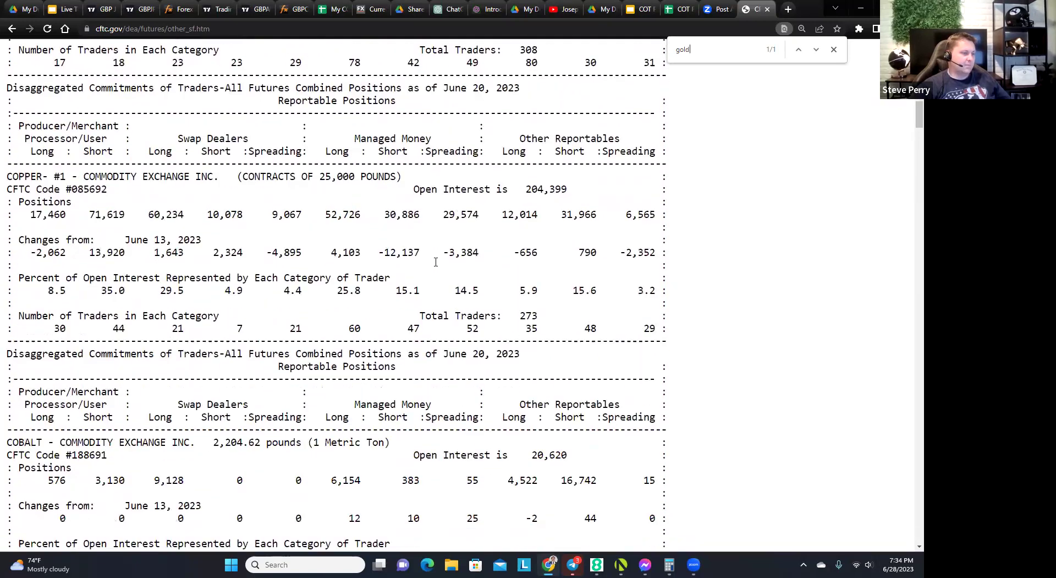
pyautogui.scroll(15, 393, 279)
pyautogui.scroll(8, 393, 279)
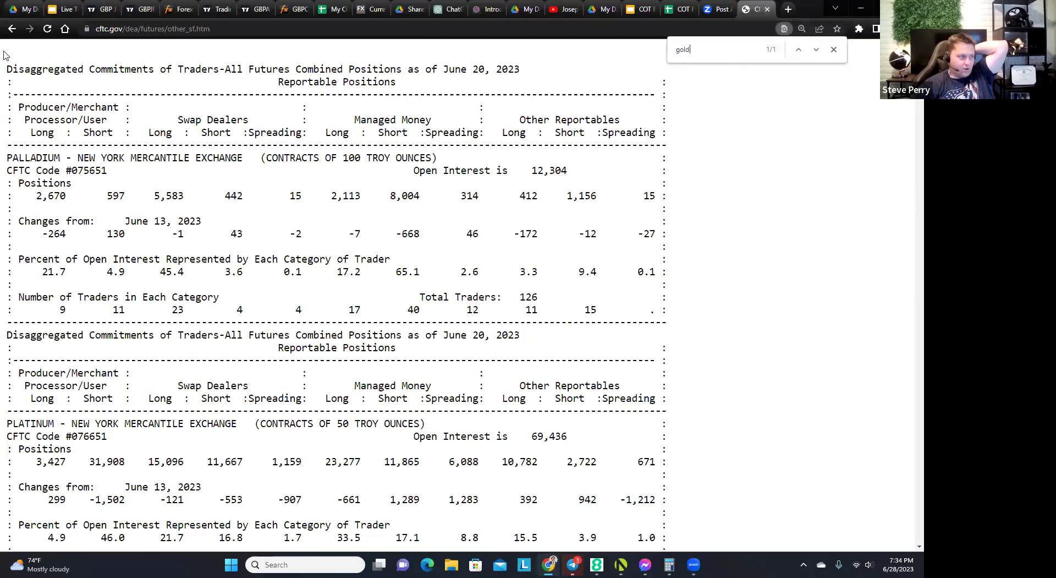
# Leave the Metals and Other report, close the CFTC page and return to the COT Report Weekly Journal spreadsheet
pyautogui.click(9, 28)
pyautogui.moveTo(455, 251)
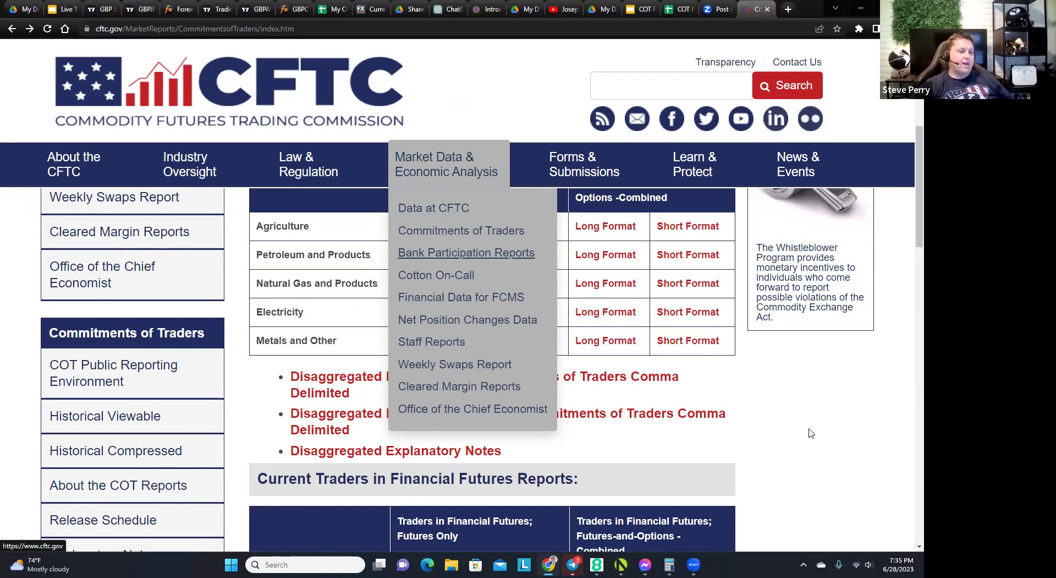
pyautogui.click(767, 9)
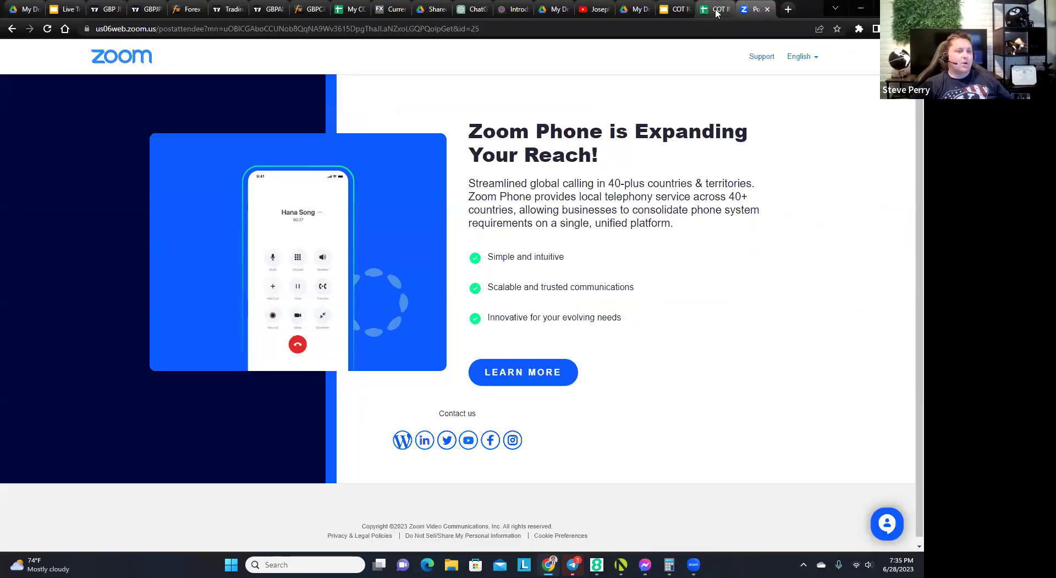
pyautogui.click(717, 10)
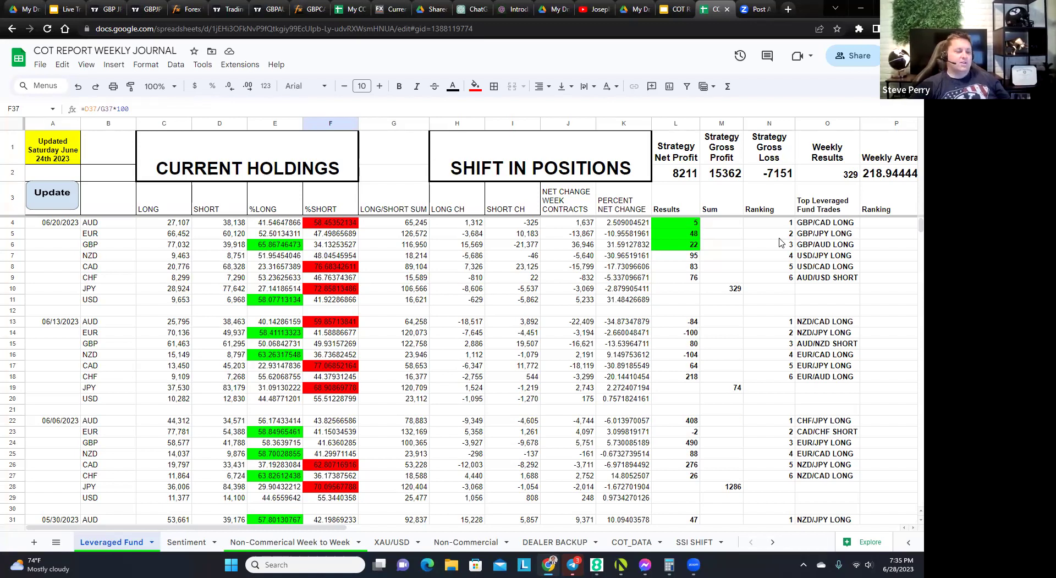
# Clear the stray value in cell Q2 above the Top Non-Commercial Trades heading on the Leveraged Fund sheet
pyautogui.click(796, 302)
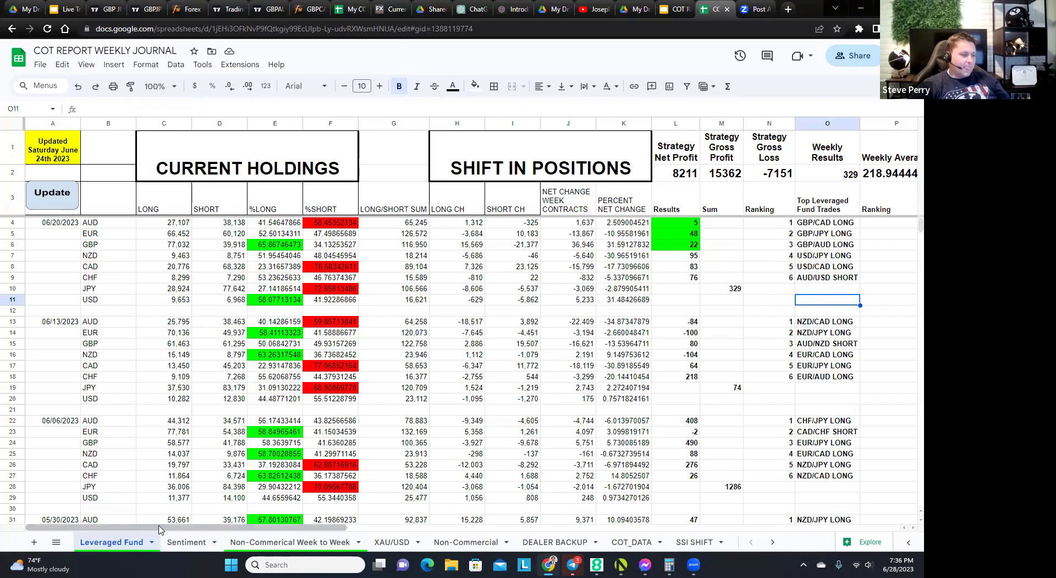
pyautogui.hscroll(5, 159, 527)
pyautogui.hscroll(-5, 160, 526)
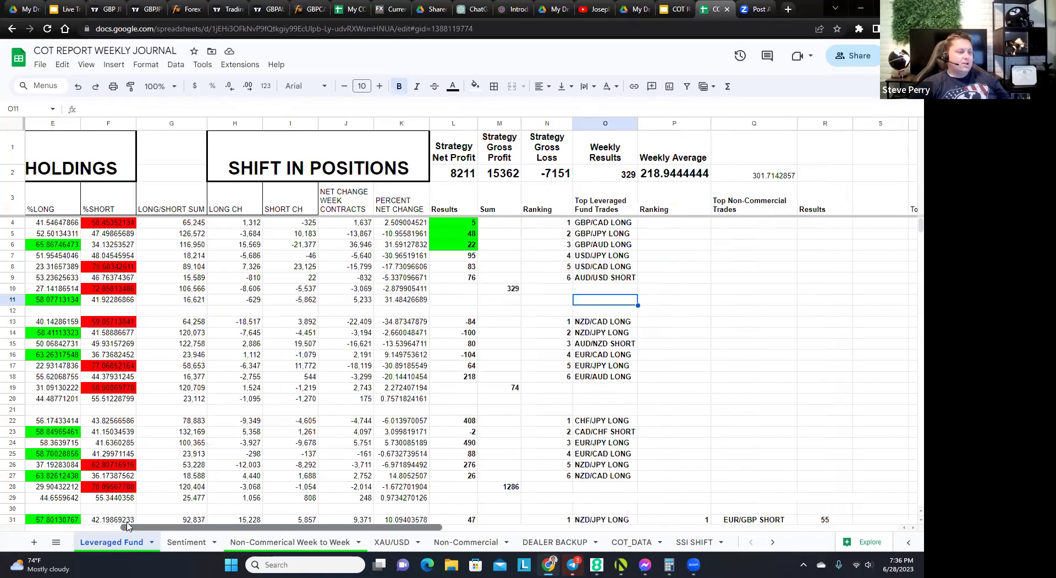
pyautogui.hscroll(3, 160, 526)
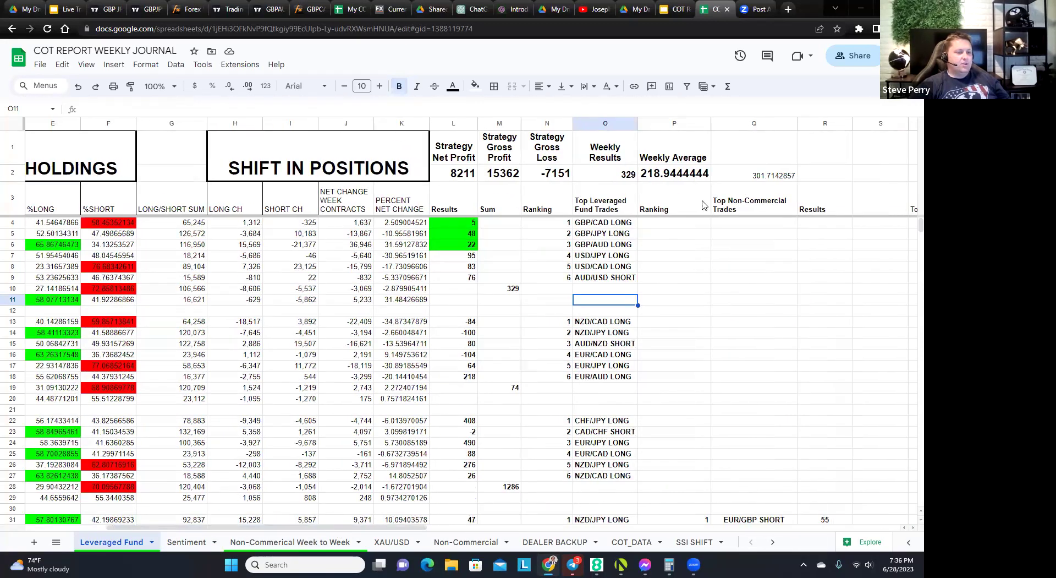
pyautogui.click(778, 175)
pyautogui.press('Delete')
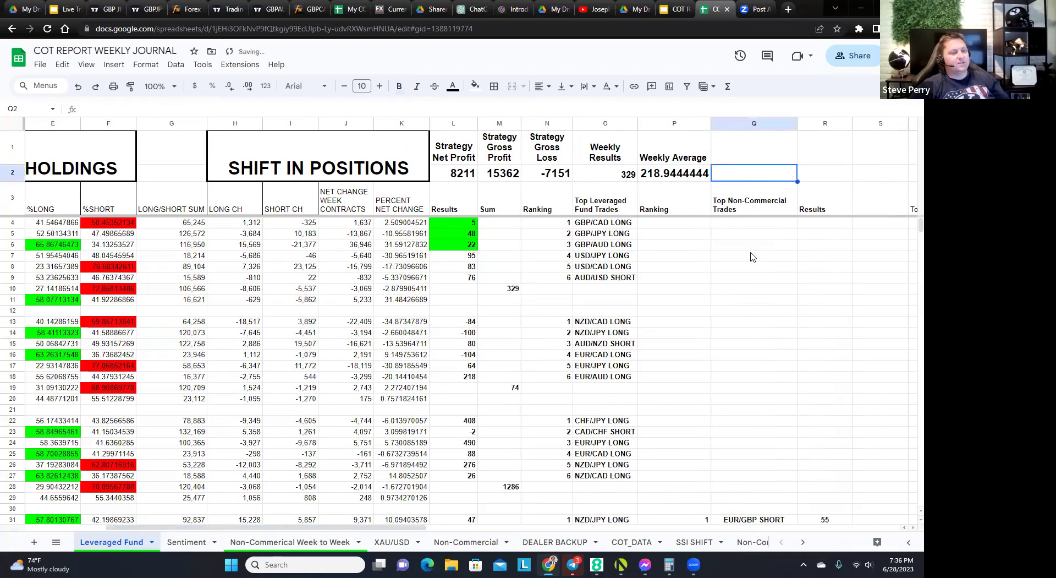
pyautogui.click(698, 293)
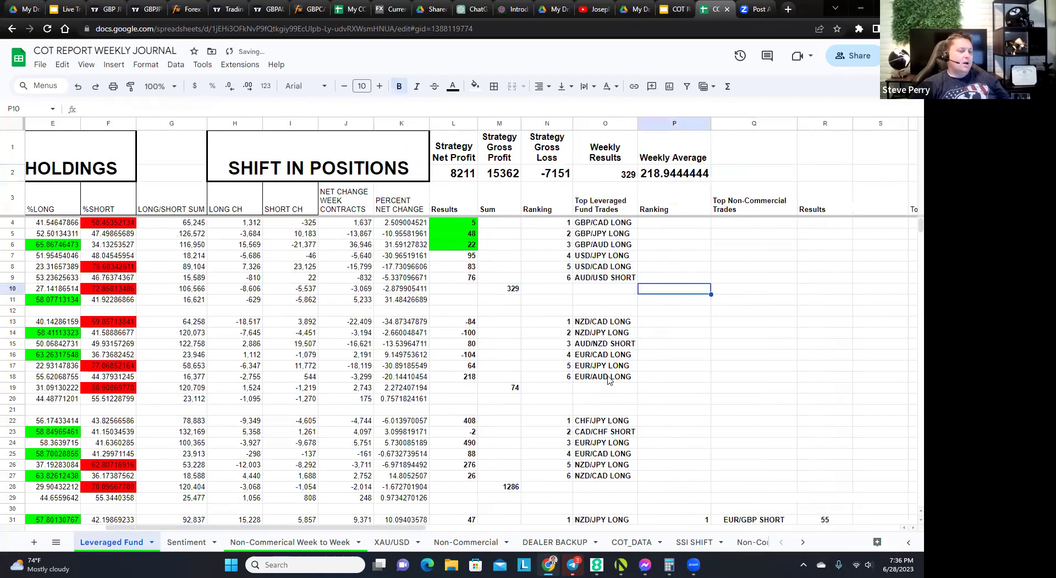
pyautogui.moveTo(378, 531); pyautogui.dragTo(299, 531)
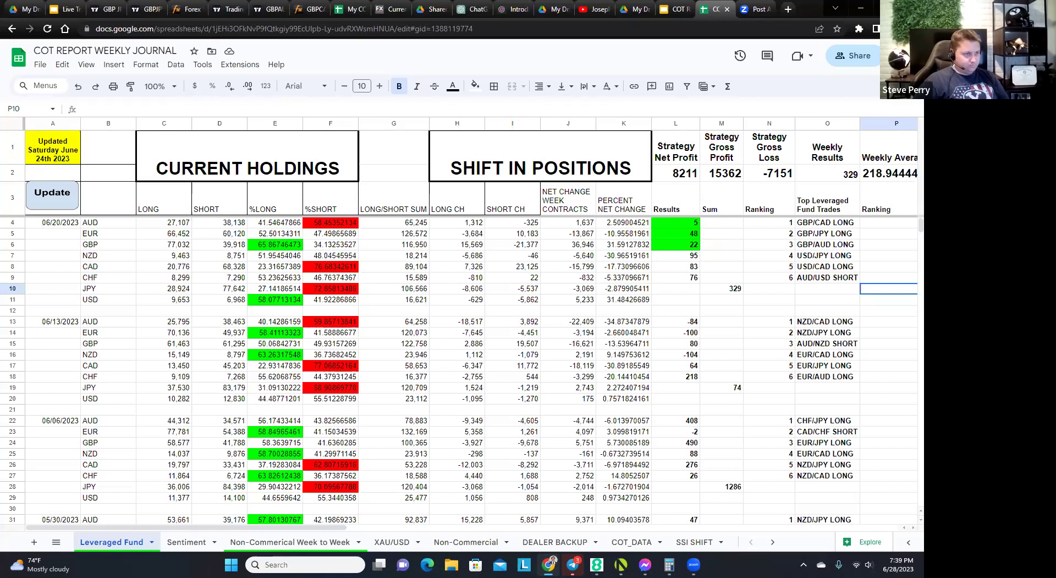
# Switch to the My COT Report spreadsheet and view the Current Holdings and Shift in Positions columns on the Main Sheet
pyautogui.click(349, 12)
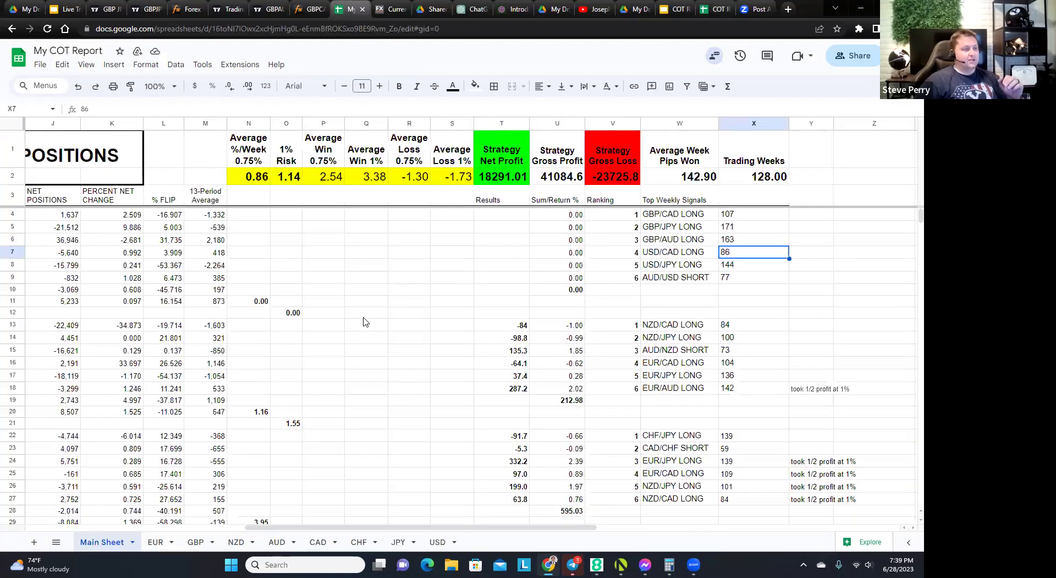
pyautogui.click(367, 312)
pyautogui.moveTo(418, 527); pyautogui.dragTo(240, 526)
pyautogui.moveTo(336, 527); pyautogui.dragTo(294, 527)
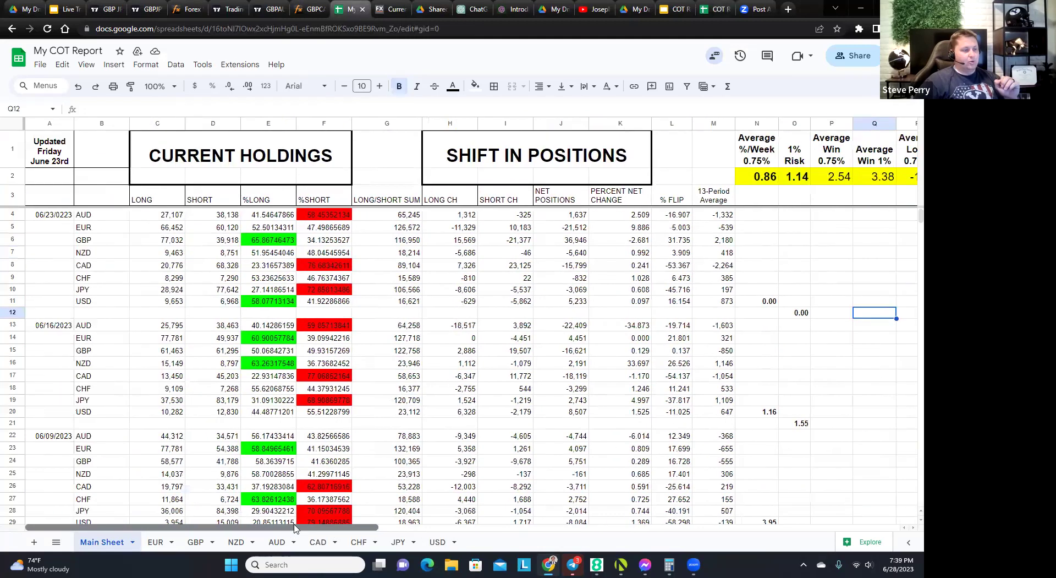
# Locate the 6/28/2022 week on the Main Sheet and select its positioning data from AUD to USD through the 13-Period Average column
pyautogui.scroll(-9, 495, 402)
pyautogui.moveTo(920, 220); pyautogui.dragTo(909, 315)
pyautogui.scroll(-20, 909, 315)
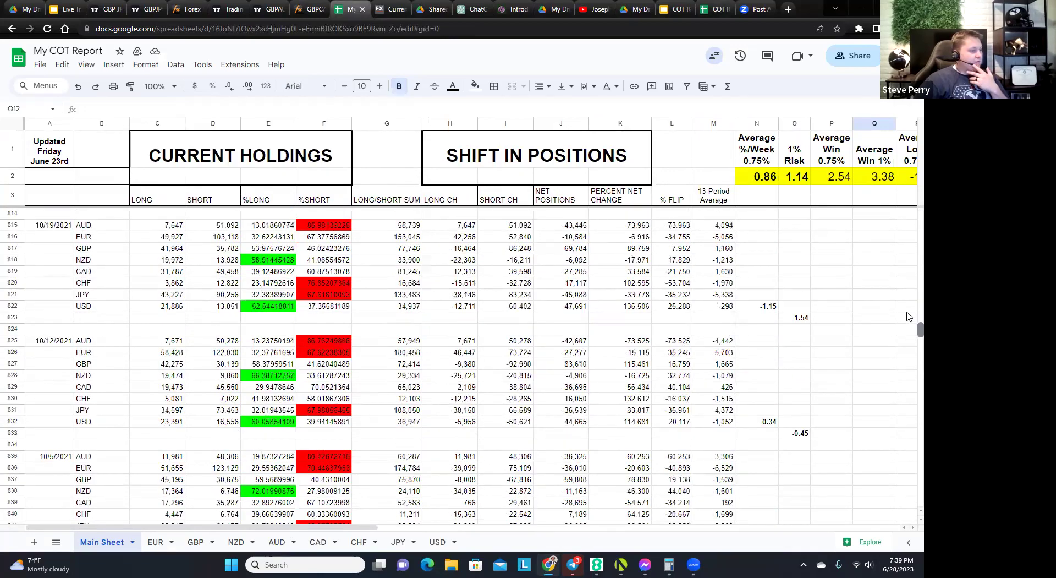
pyautogui.scroll(20, 907, 316)
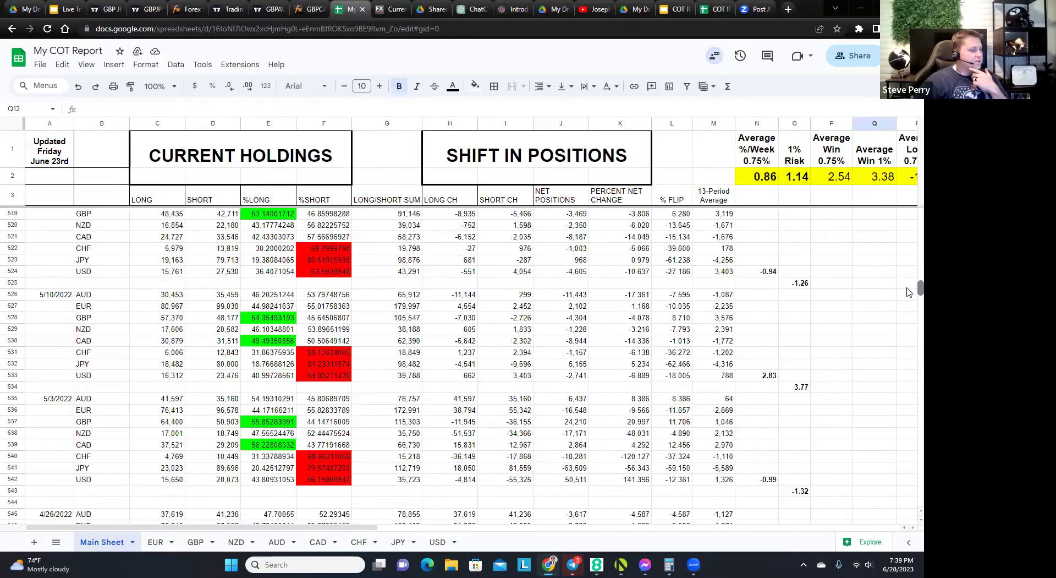
pyautogui.scroll(10, 324, 311)
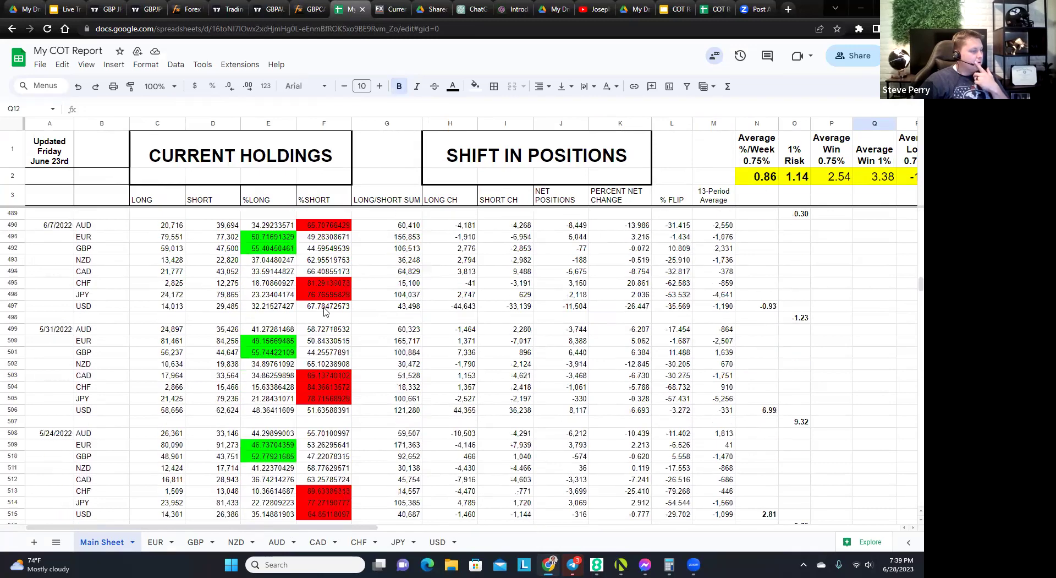
pyautogui.scroll(12, 324, 311)
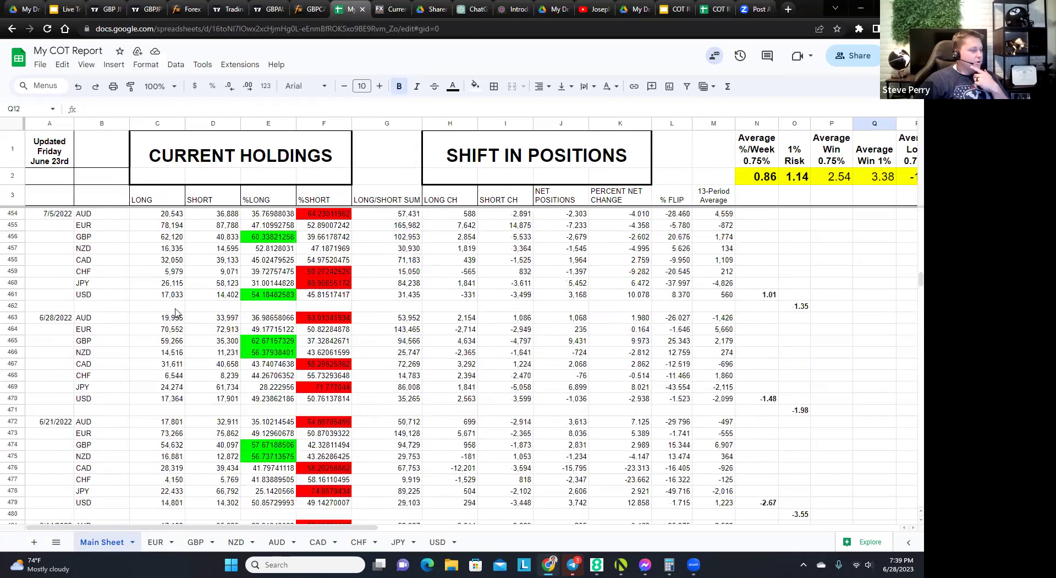
pyautogui.scroll(-1, 175, 312)
pyautogui.moveTo(48, 282)
pyautogui.mouseDown()
pyautogui.moveTo(633, 352)
pyautogui.moveTo(714, 374)
pyautogui.mouseUp()
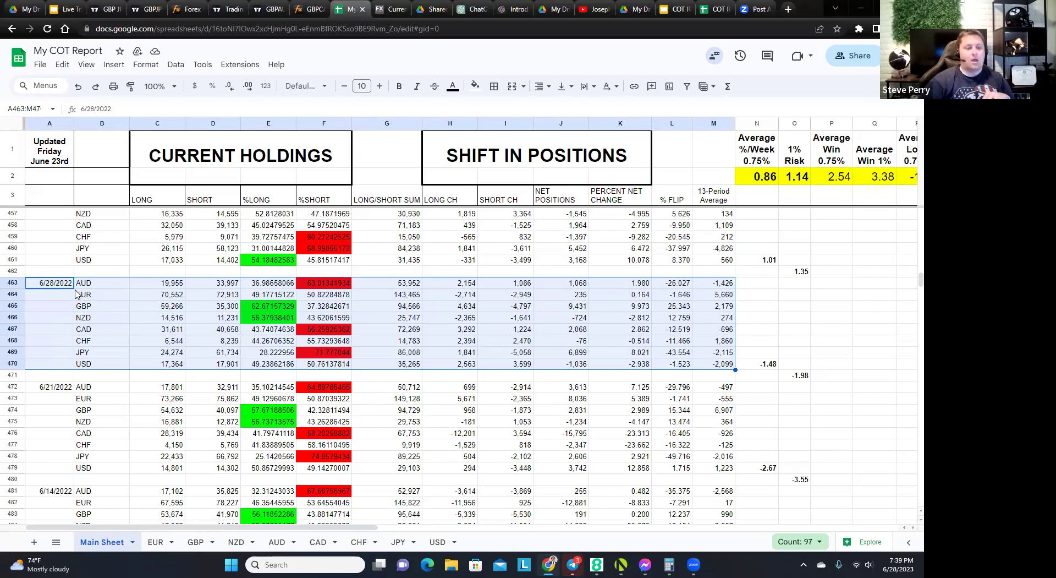
# Examine the trade results and top weekly signals for the 6/28/2022 week, selecting its results total in cell U469
pyautogui.click(823, 285)
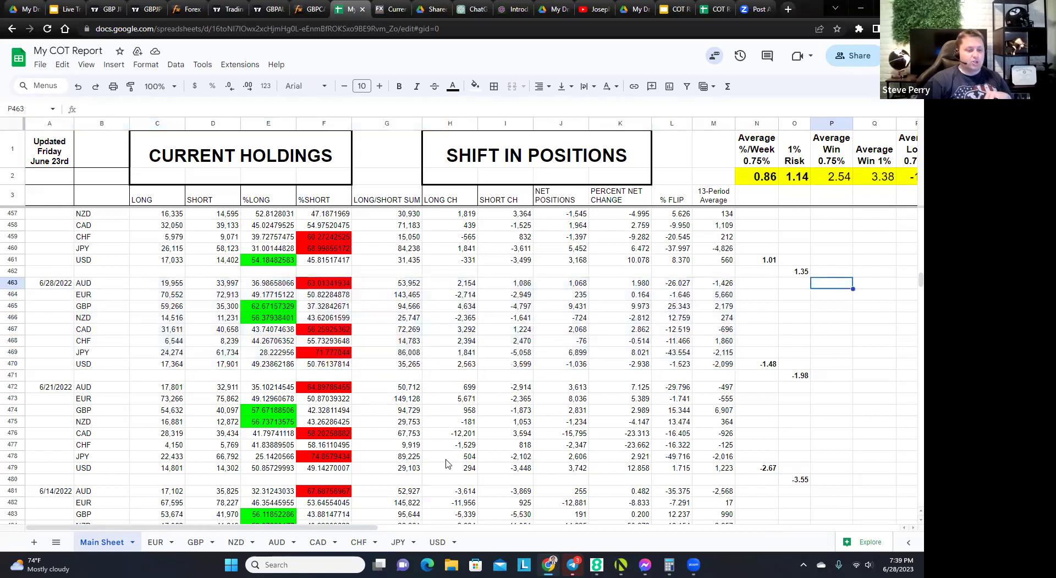
pyautogui.moveTo(279, 527); pyautogui.dragTo(446, 531)
pyautogui.click(683, 353)
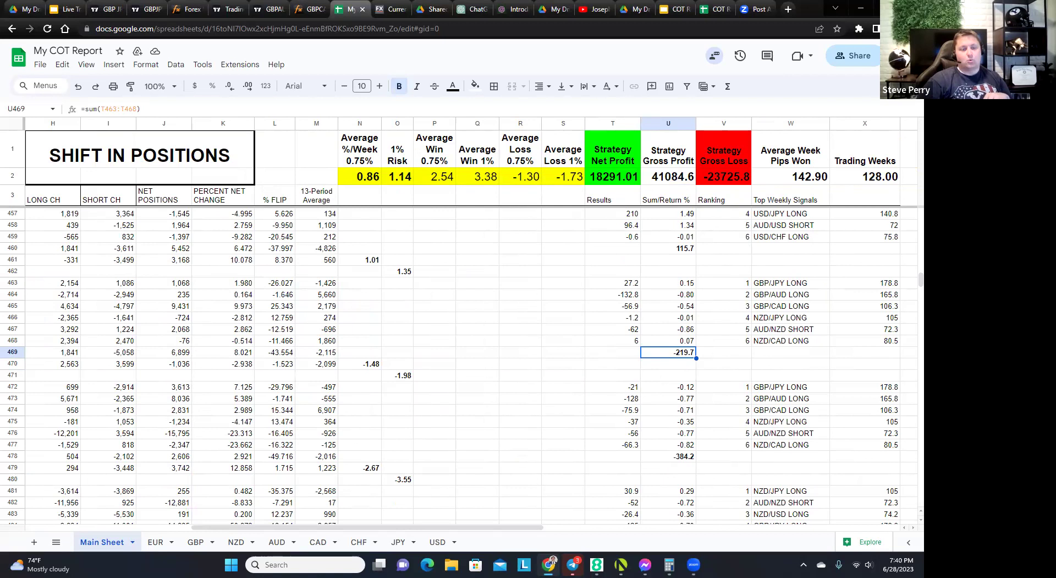
# Locate the 6/29/2021 week on the Main Sheet and select its positioning data from AUD to USD through the 13-Period Average column
pyautogui.moveTo(921, 280); pyautogui.dragTo(921, 357)
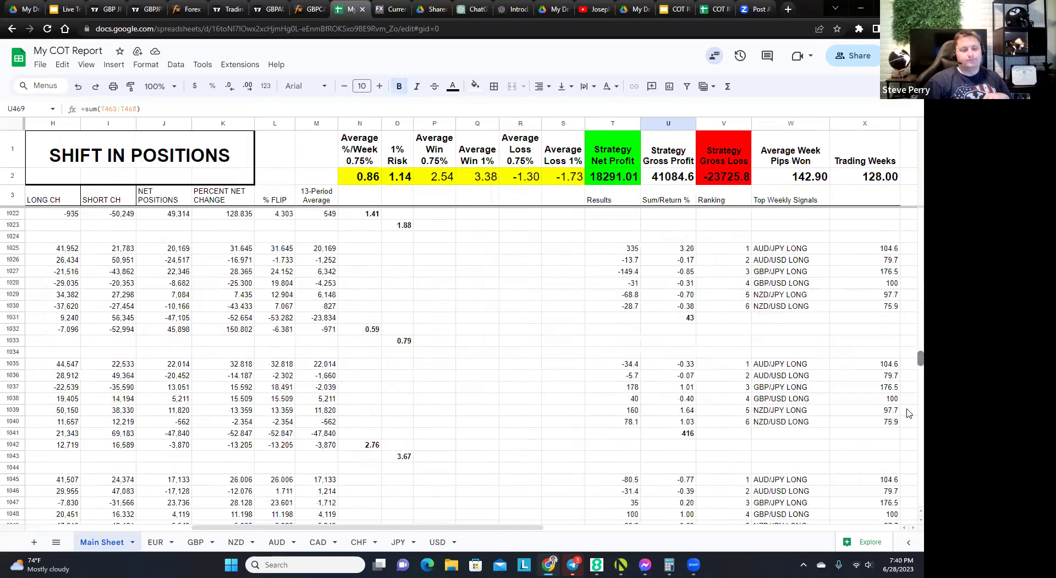
pyautogui.scroll(-20, 908, 413)
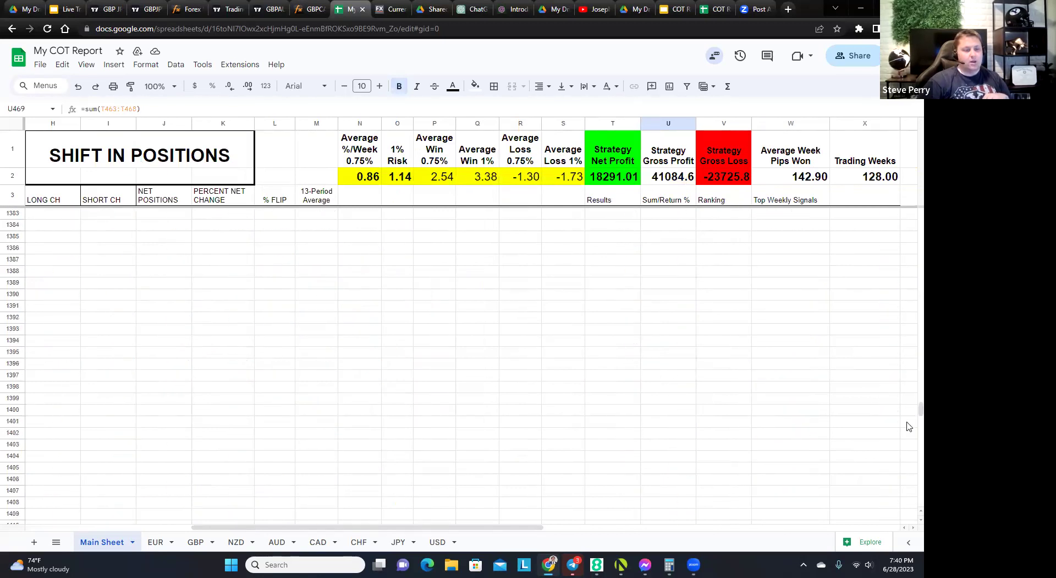
pyautogui.moveTo(909, 420); pyautogui.dragTo(908, 349)
pyautogui.moveTo(455, 527); pyautogui.dragTo(290, 527)
pyautogui.scroll(-3, 476, 363)
pyautogui.scroll(-11, 475, 363)
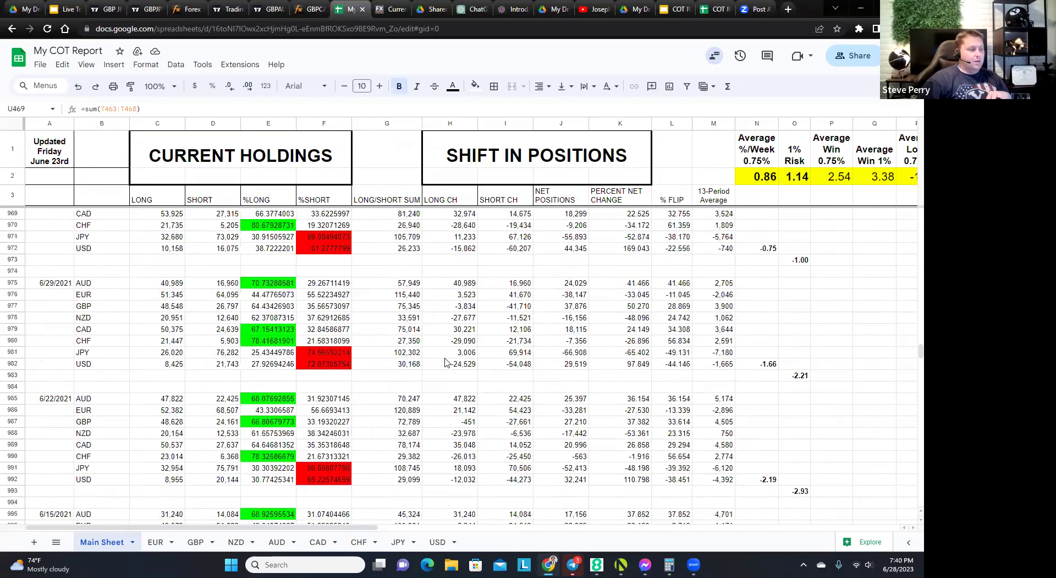
pyautogui.scroll(1, 126, 286)
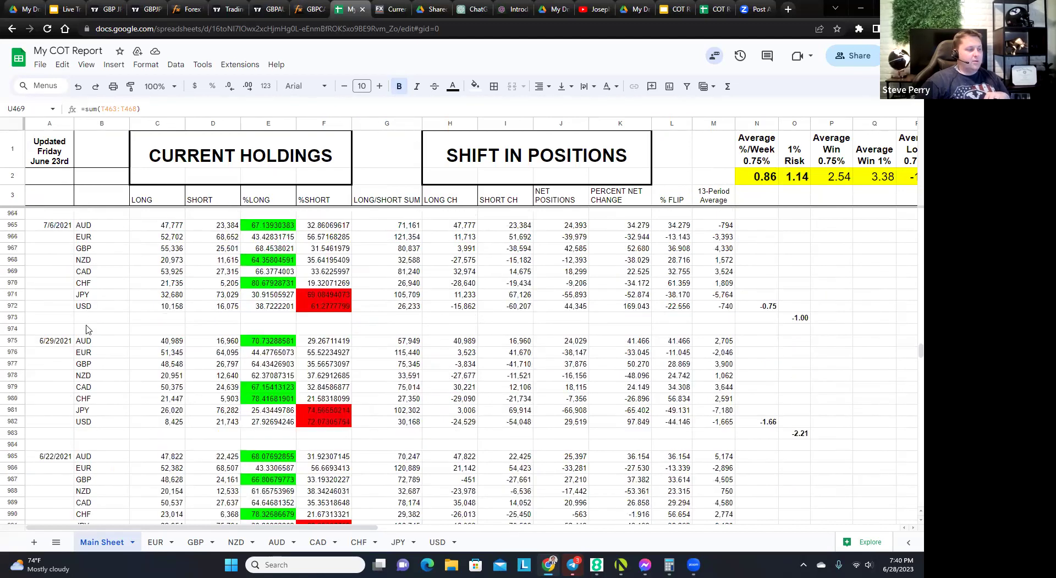
pyautogui.moveTo(48, 342); pyautogui.dragTo(706, 425)
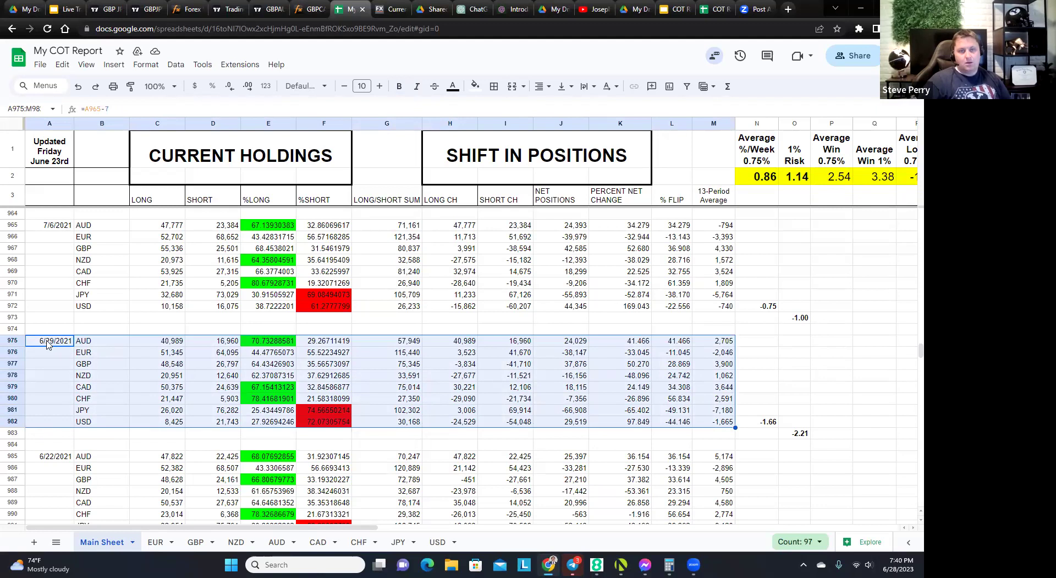
# Examine the trade results for the 6/29/2021 week, selecting the total in cell U981, and return to the Current Holdings columns
pyautogui.click(755, 342)
pyautogui.moveTo(324, 527); pyautogui.dragTo(486, 533)
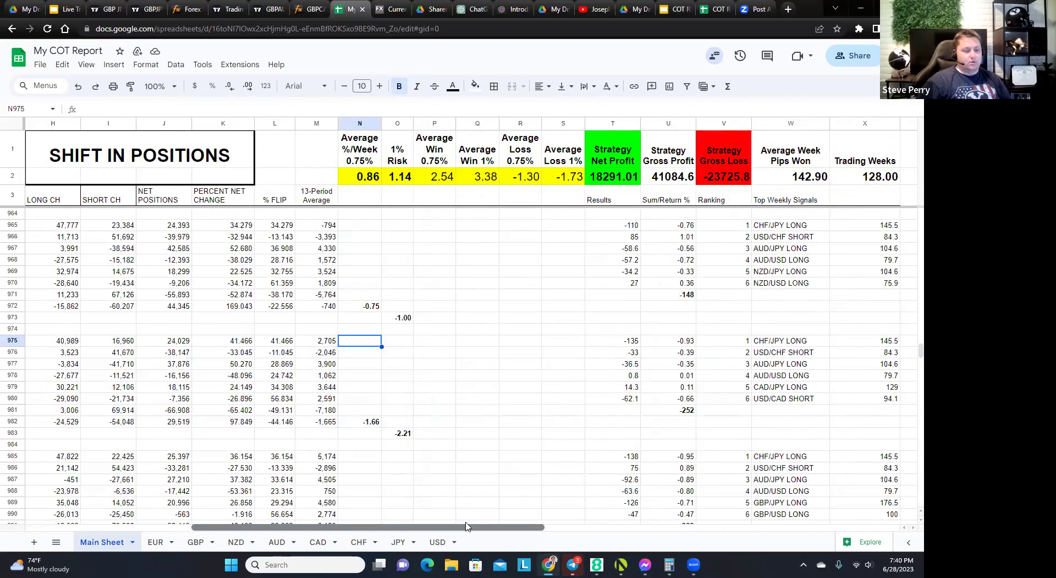
pyautogui.click(684, 413)
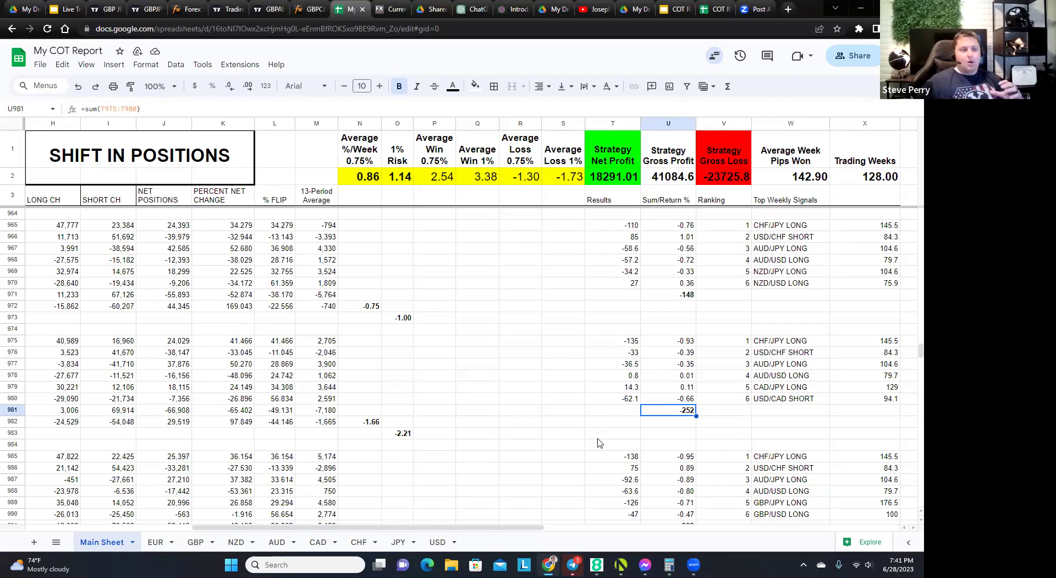
pyautogui.moveTo(420, 527); pyautogui.dragTo(193, 534)
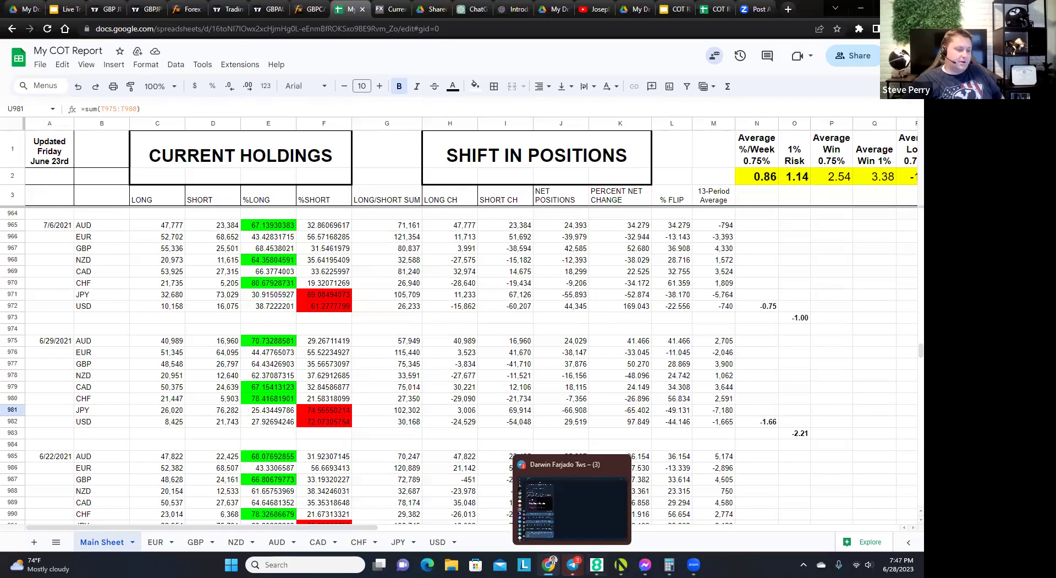
# Switch to MetaTrader 4 to view the USDJPY H4 chart and the open trades
pyautogui.hotkey('alt', 'Tab')
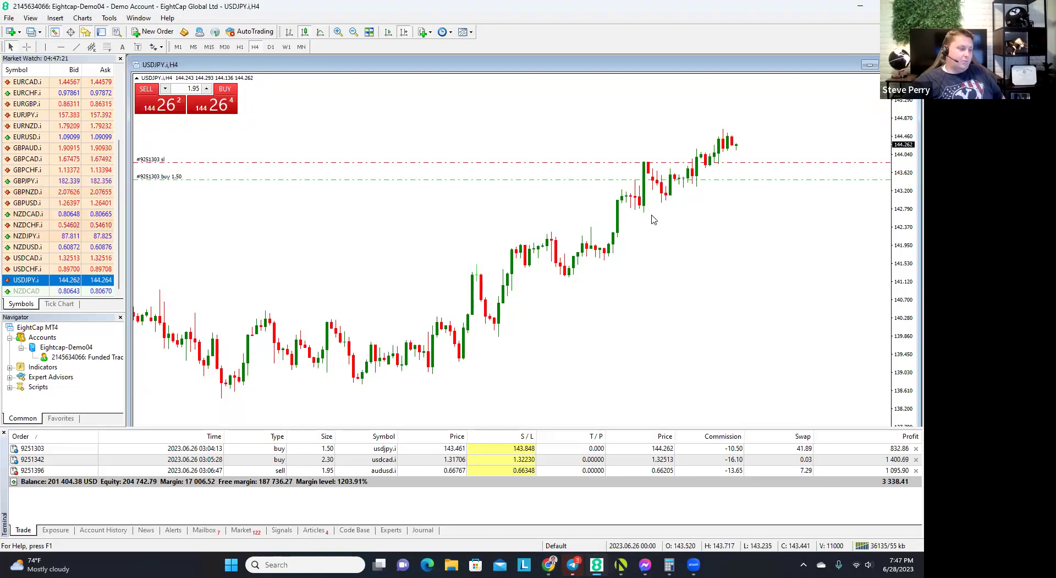